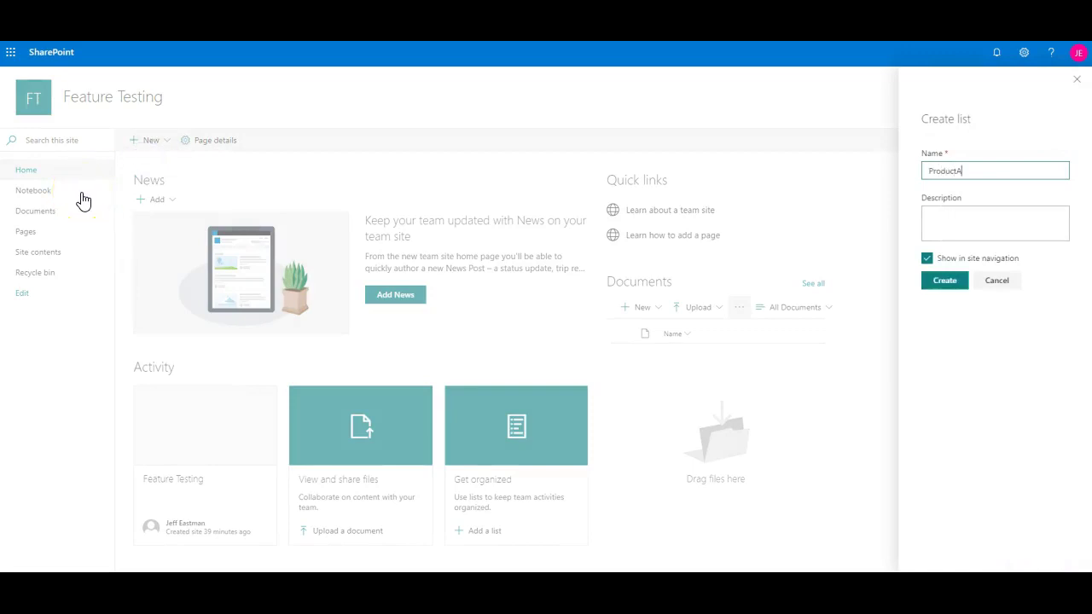
Create the ProductAlerts list, shown in site navigation, and add a single-line text column named Product.
click(943, 285)
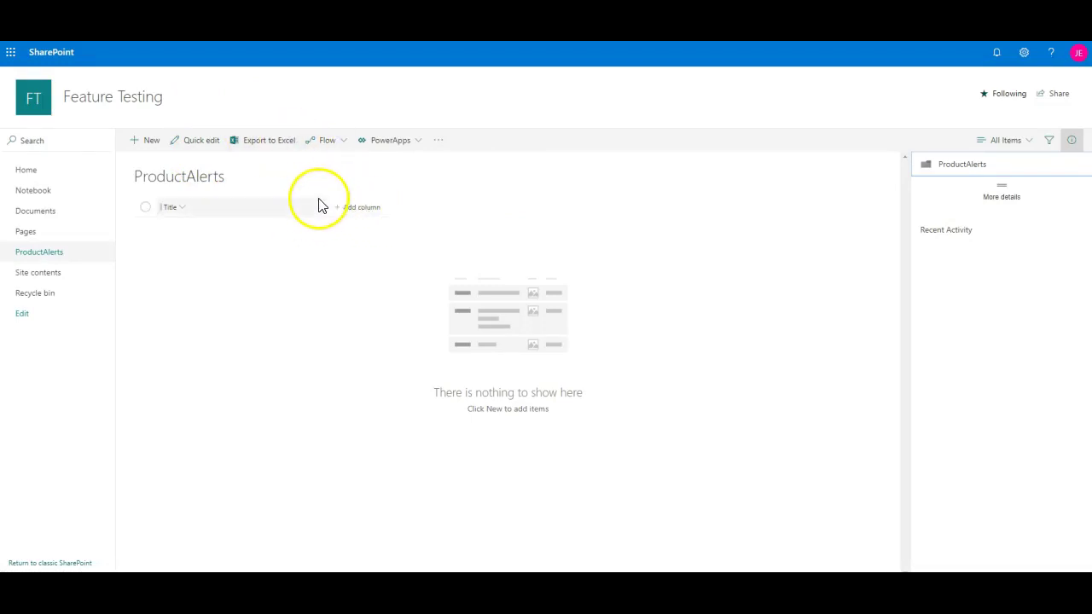
click(349, 208)
click(377, 233)
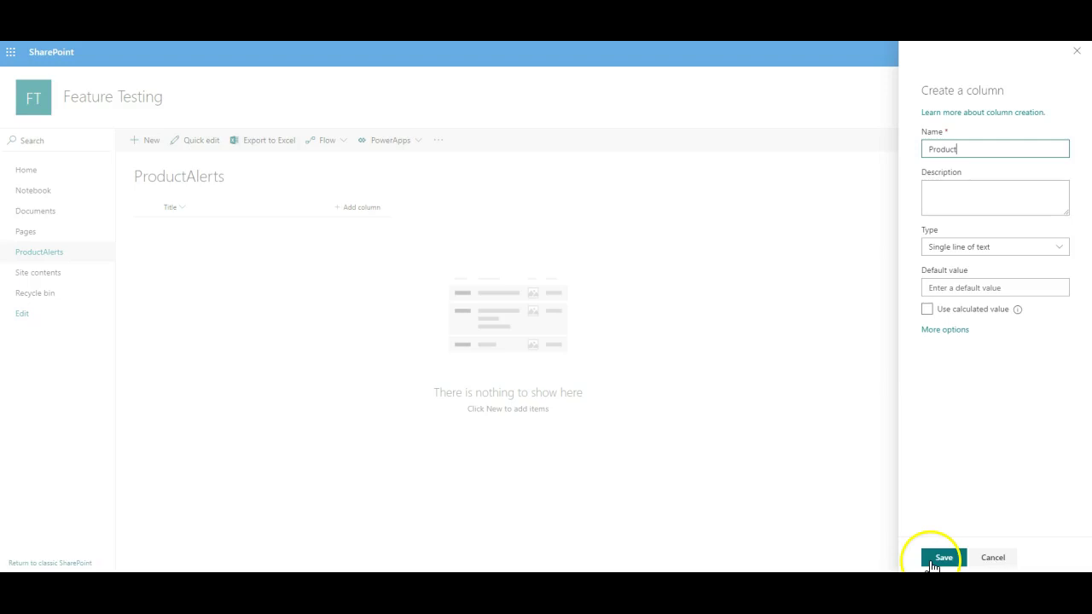
click(938, 559)
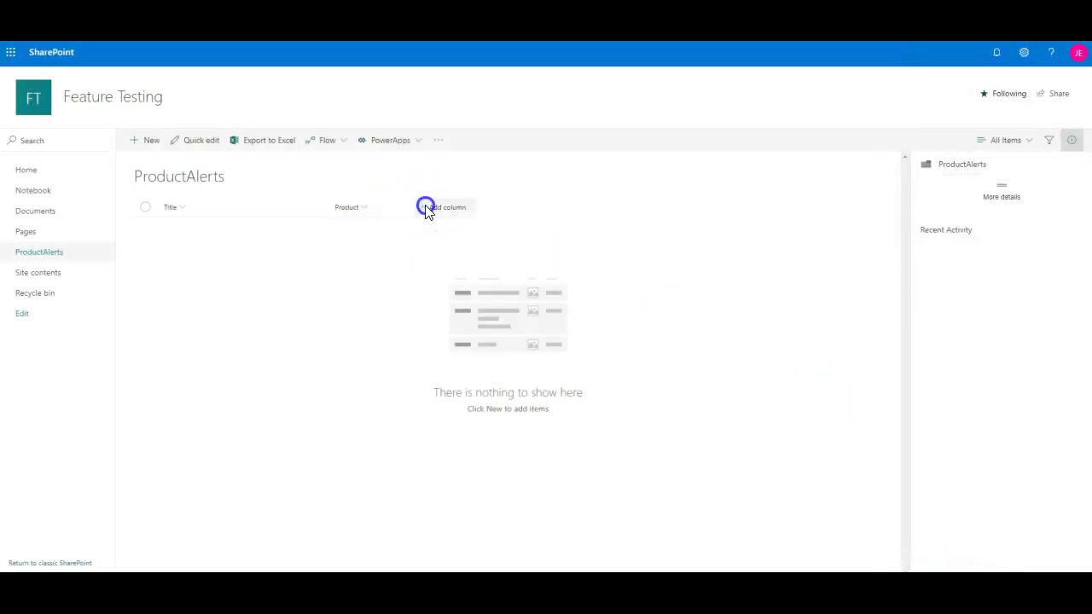
Add a single-line text column named ProductID to the ProductAlerts list.
click(426, 207)
click(460, 237)
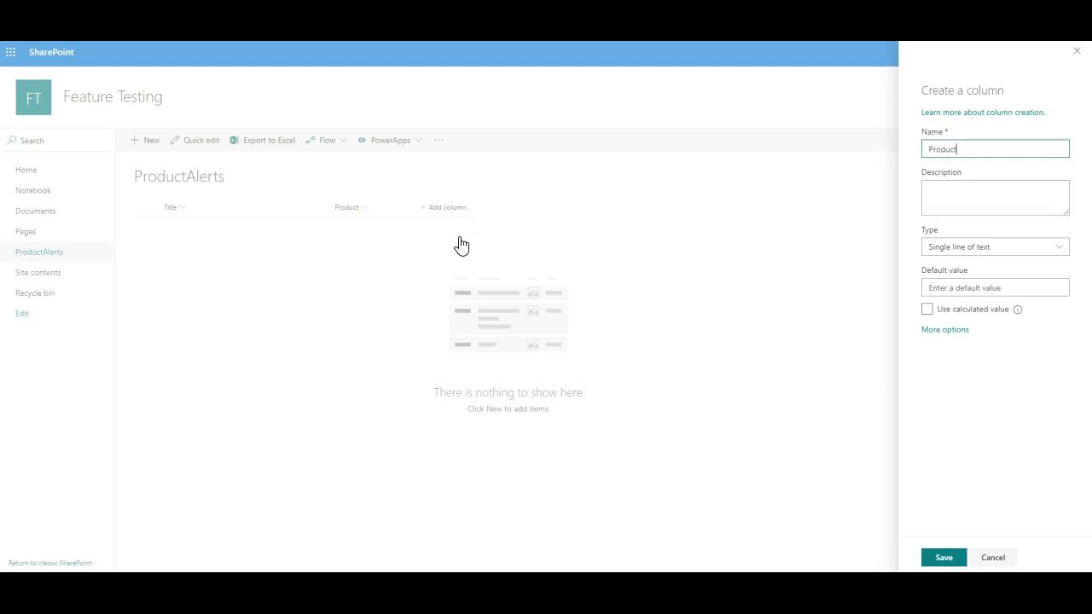
text(ProductID)
click(943, 557)
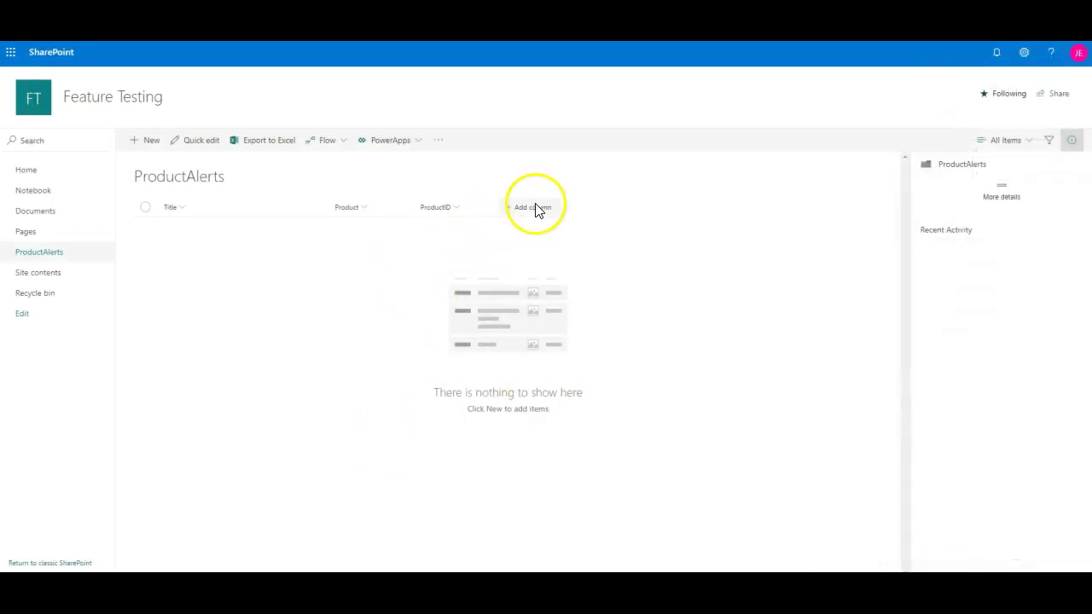
Add a single-line text column named Date to the ProductAlerts list.
click(514, 213)
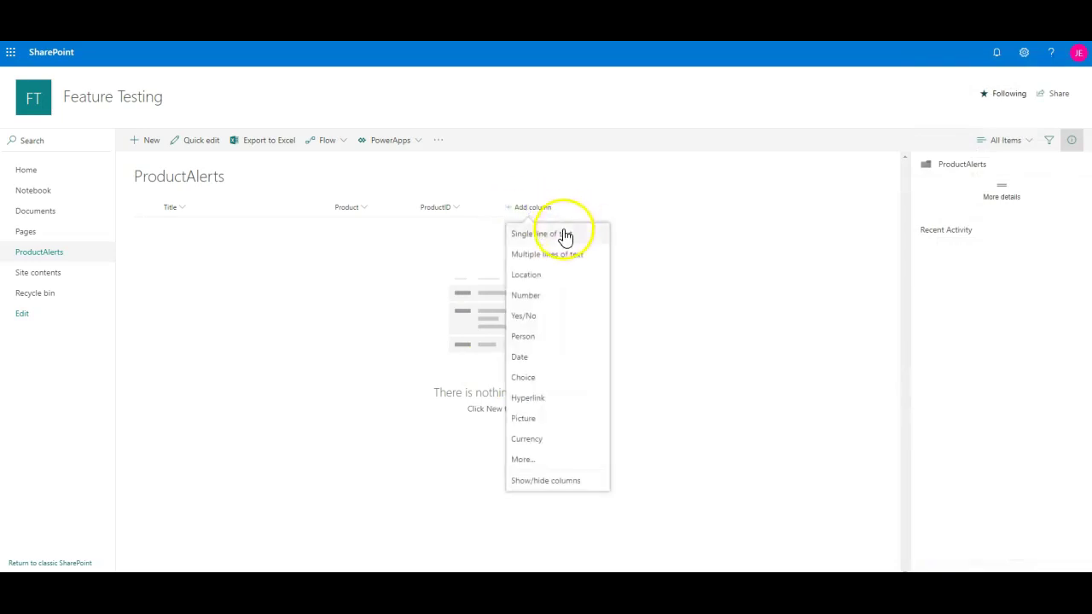
click(565, 234)
text(Date)
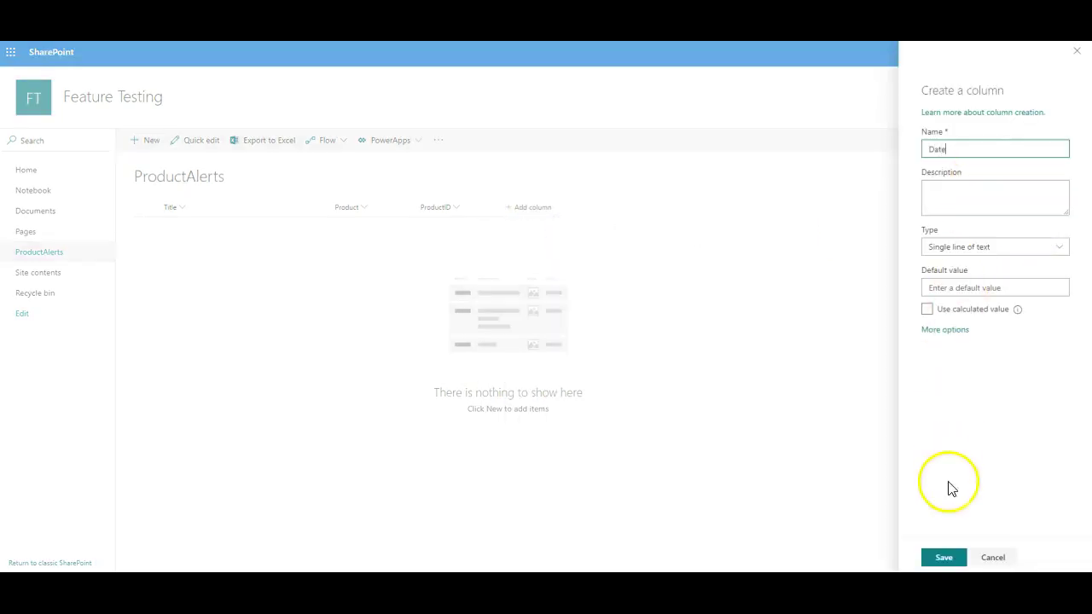
click(945, 559)
Add a single-line text column named Severity to the ProductAlerts list.
click(609, 210)
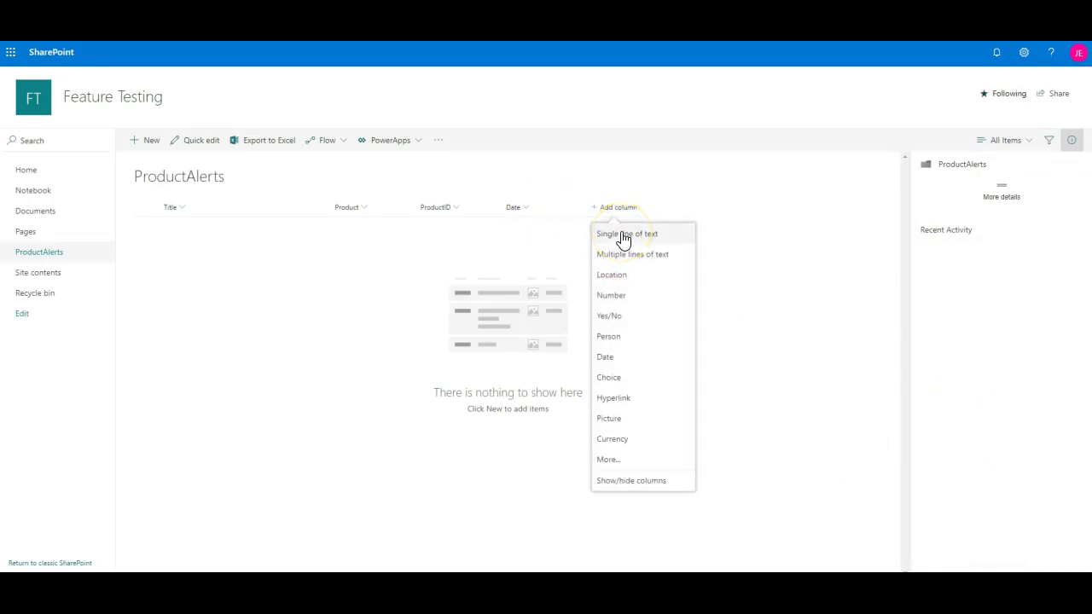
click(625, 237)
text(Severity)
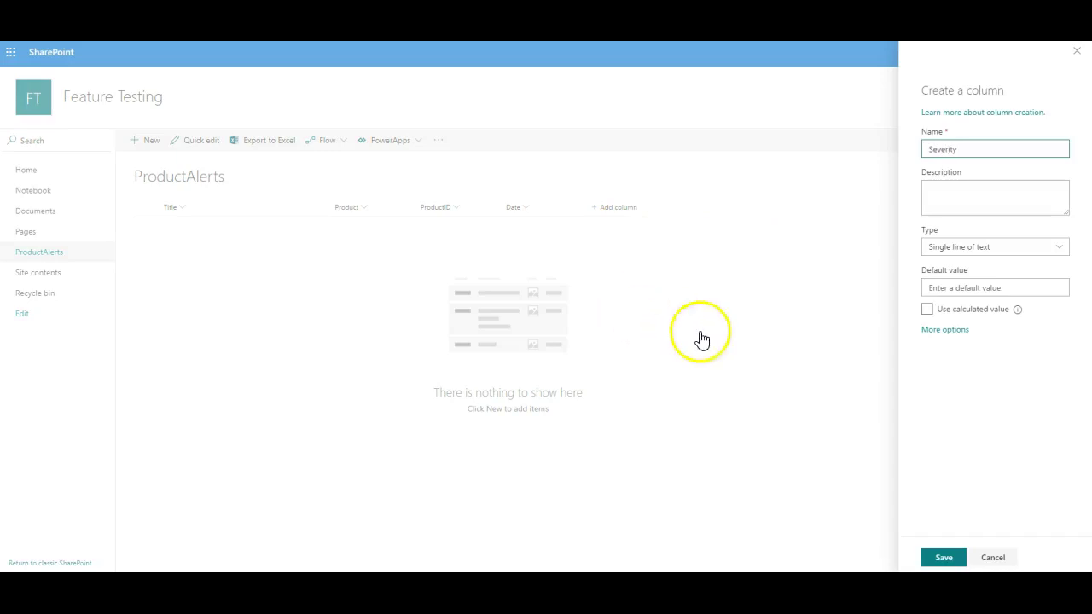
click(943, 559)
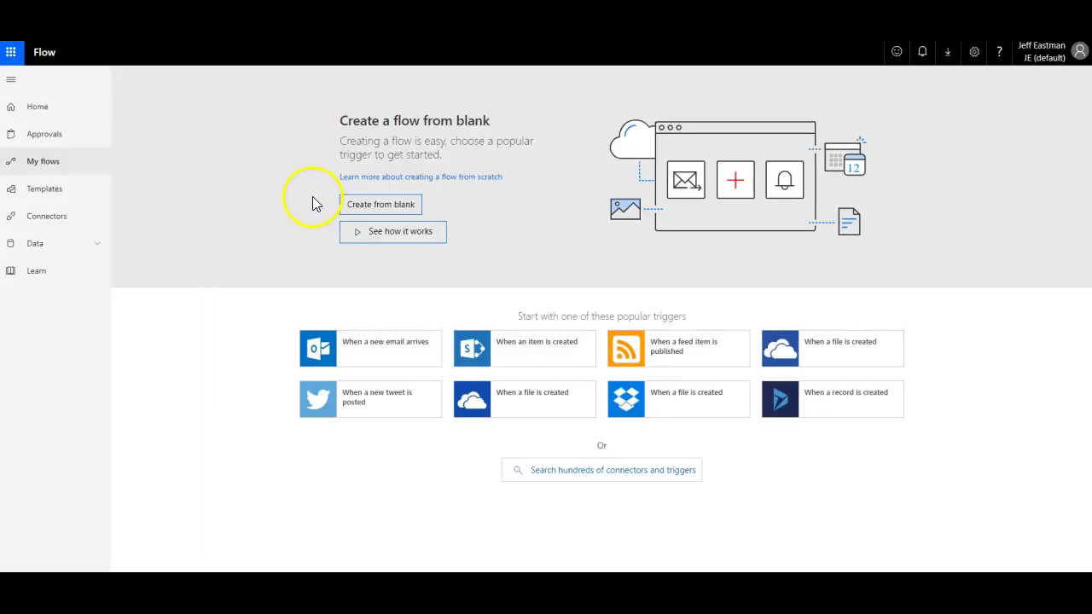
In Microsoft Flow, create a blank flow with the Outlook trigger "When a new email arrives".
click(344, 207)
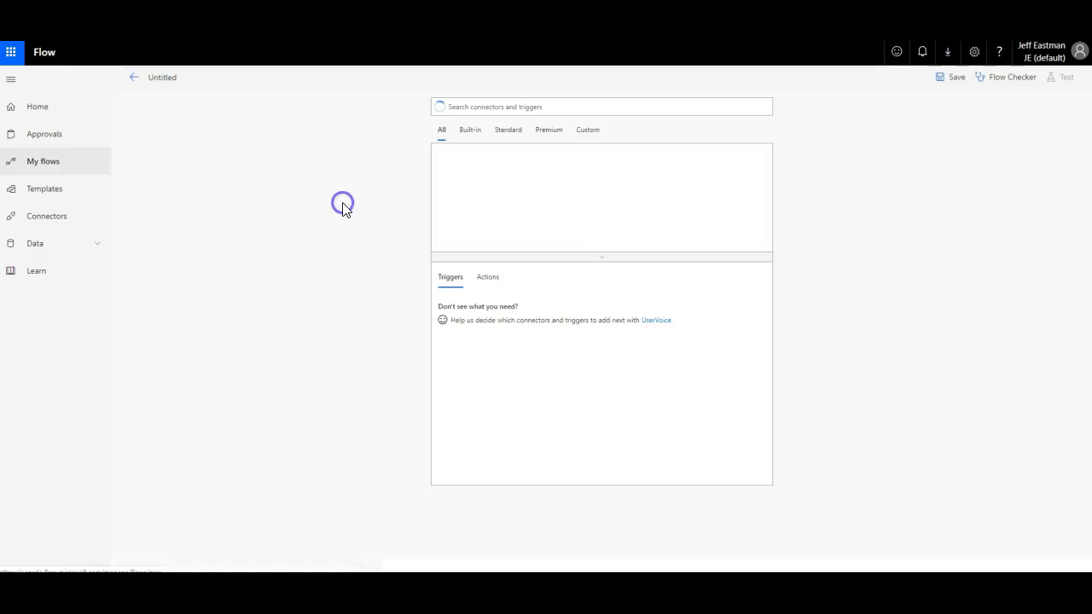
click(478, 108)
text(email)
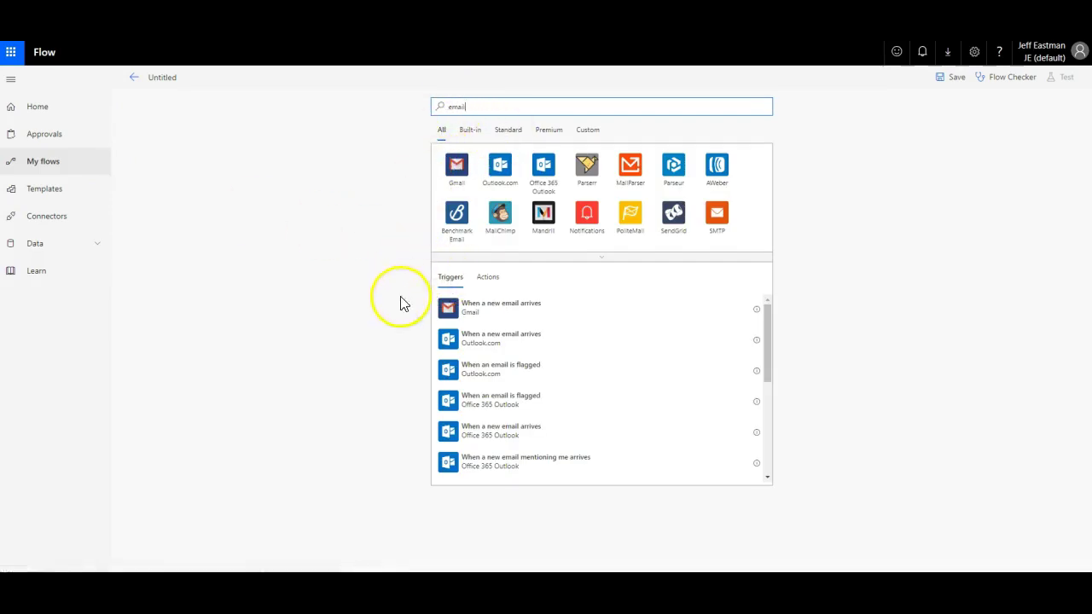
click(521, 340)
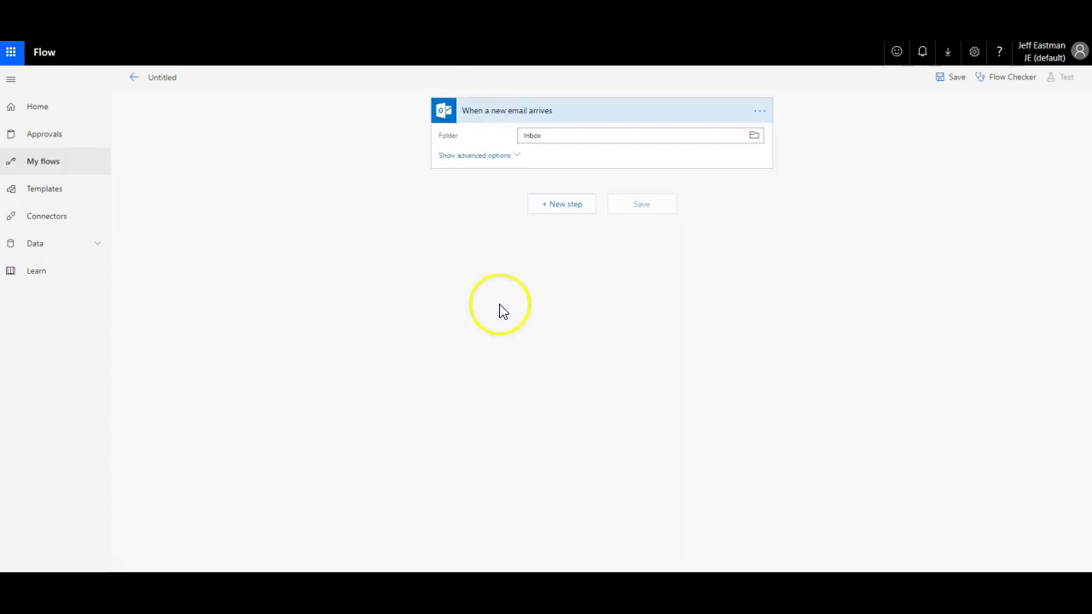
Reveal the email trigger's advanced options and enter the recipient's email address as the To filter.
click(508, 154)
click(546, 161)
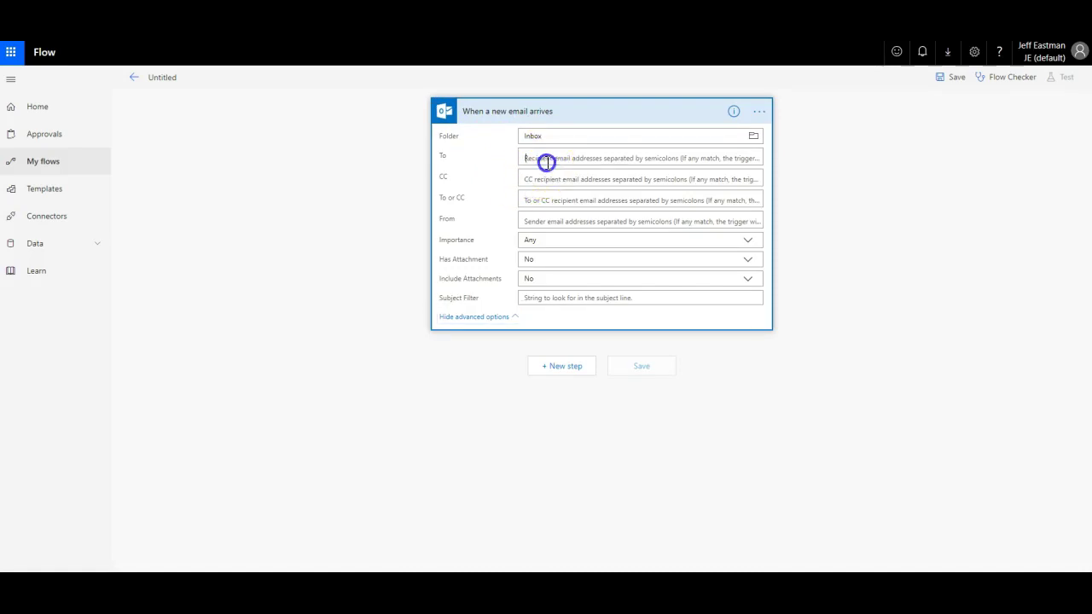
key(ctrl+v)
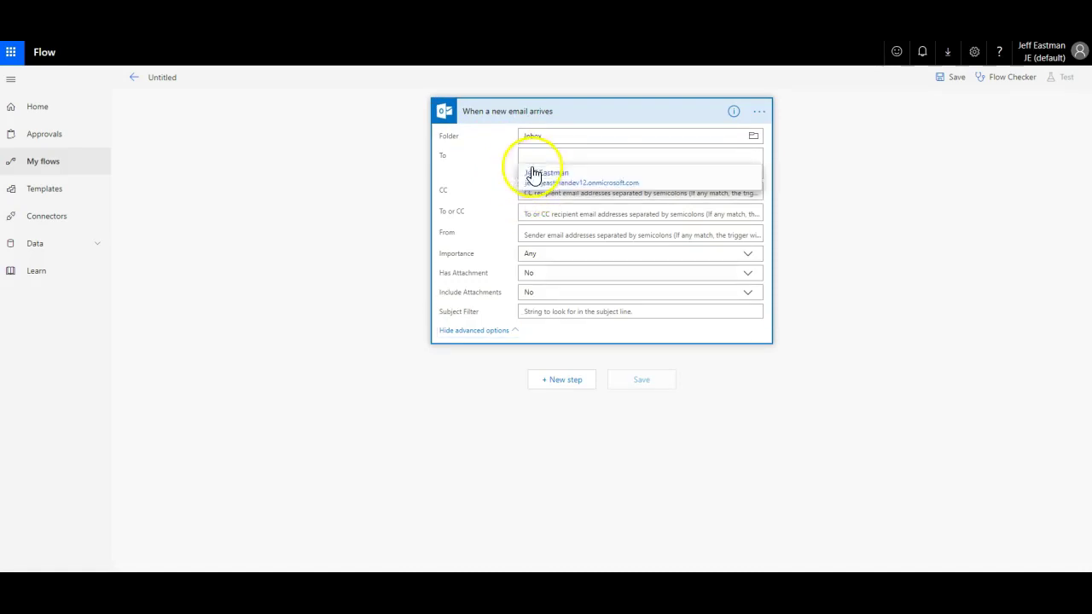
click(533, 171)
click(602, 164)
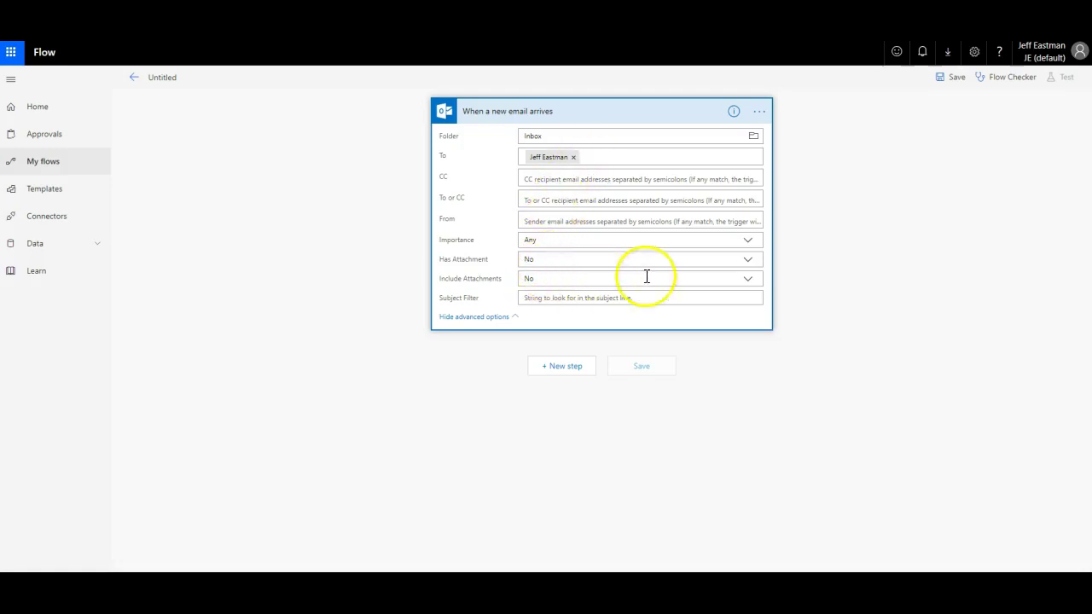
Set the email trigger's Include Attachments option to Yes and its Subject Filter to Alert.
click(746, 282)
click(532, 305)
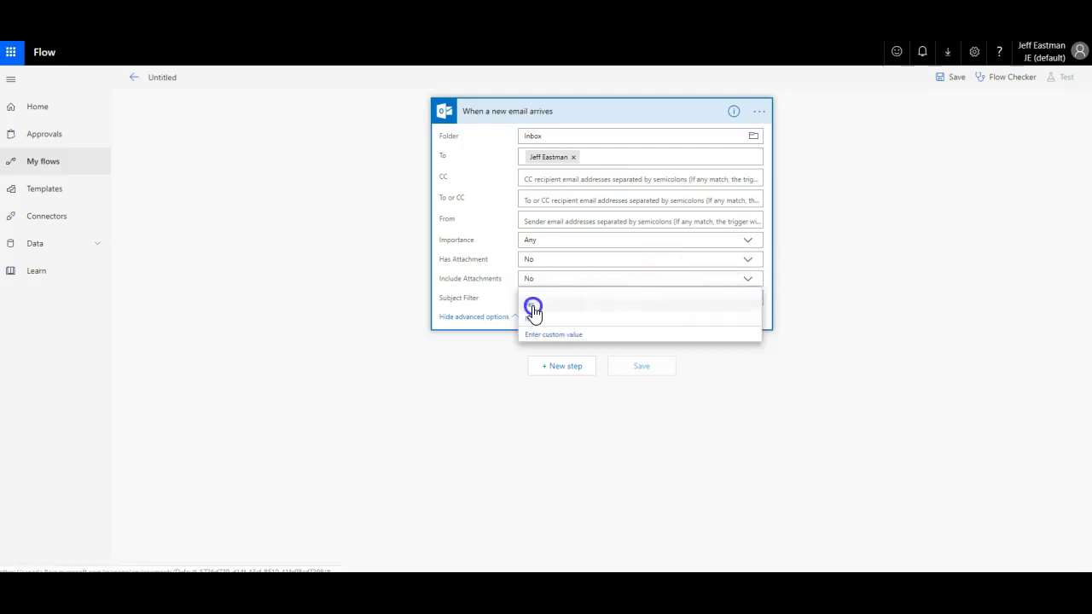
click(532, 299)
text(Alert)
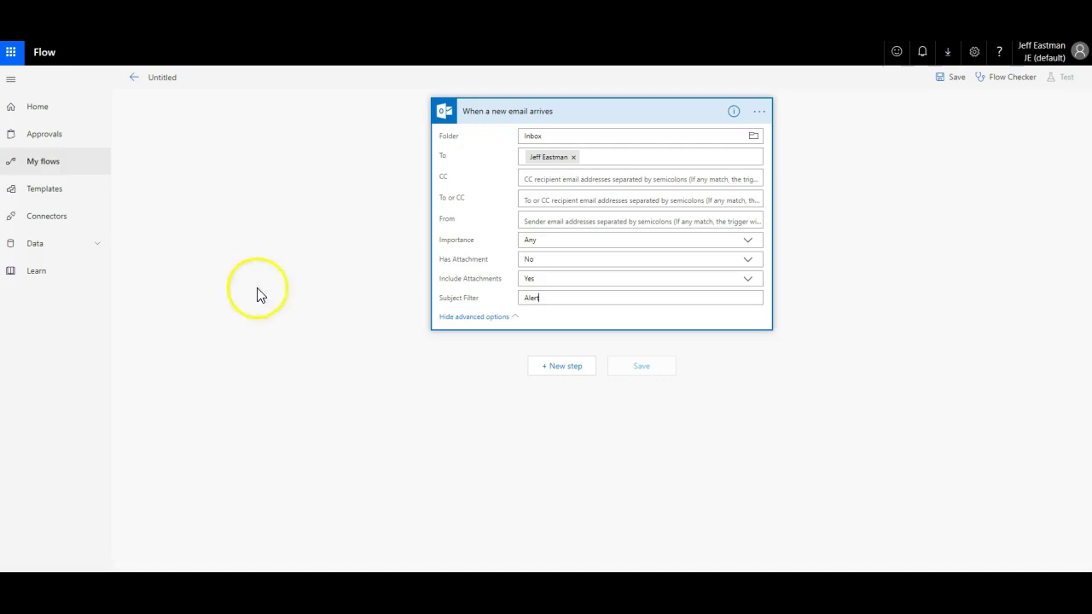
Add an Html to text action after the trigger, with the email's Body as its content.
click(562, 368)
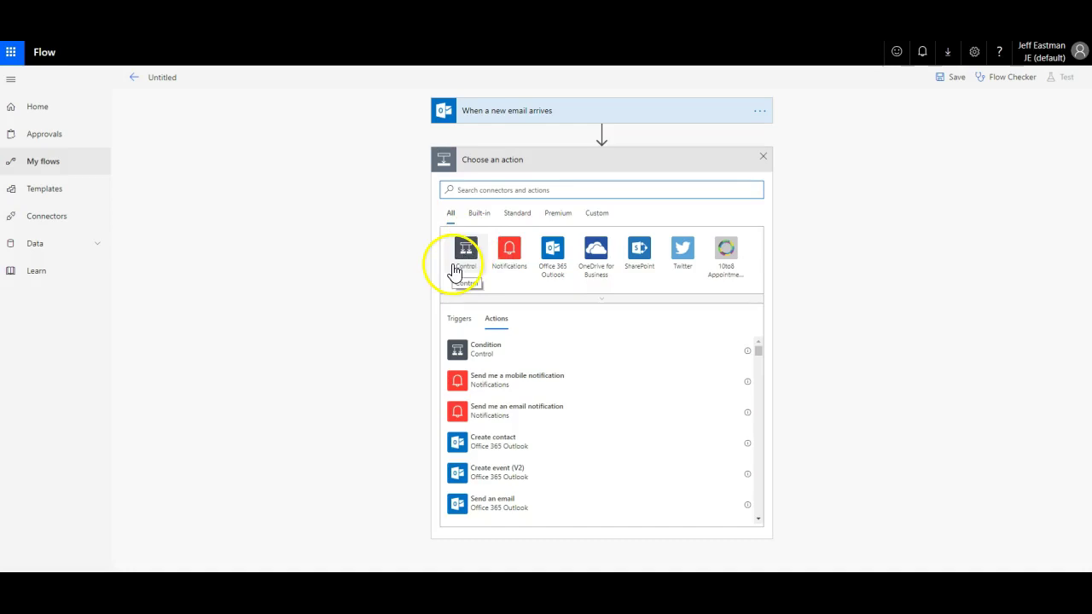
text(html)
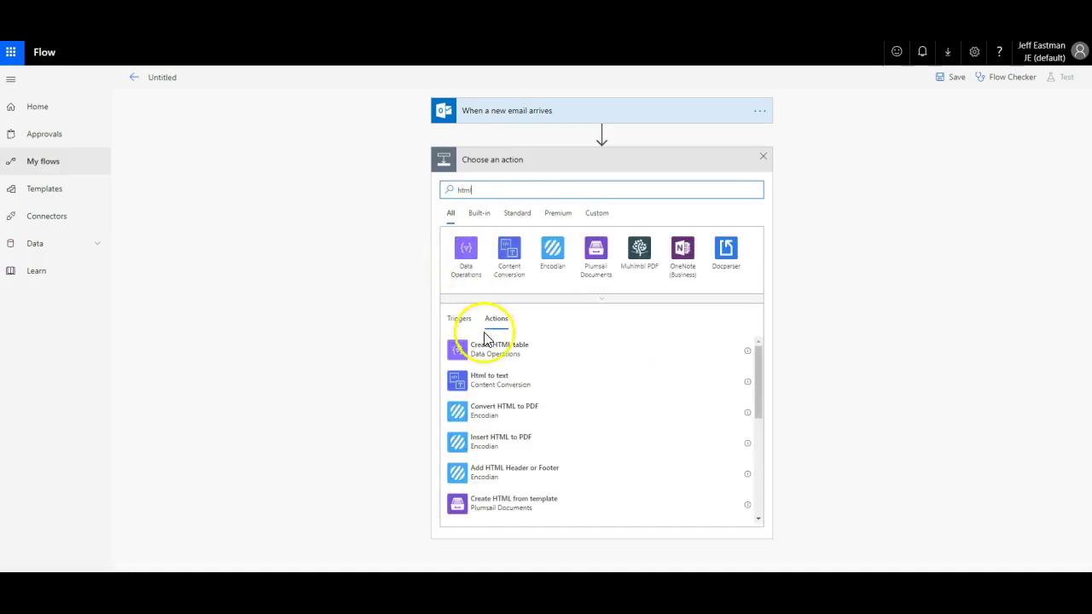
click(479, 384)
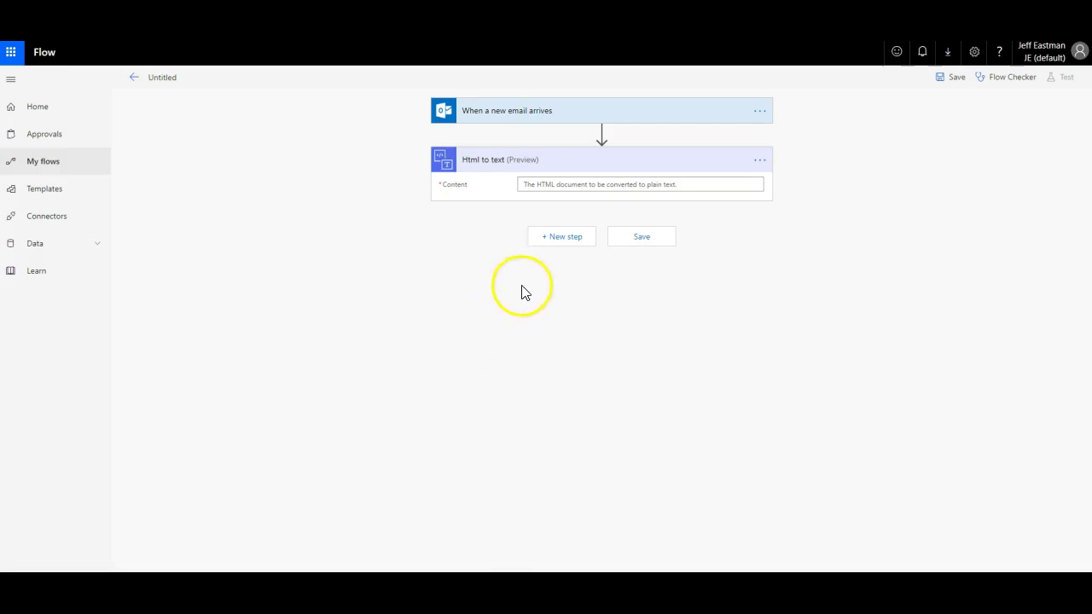
click(548, 188)
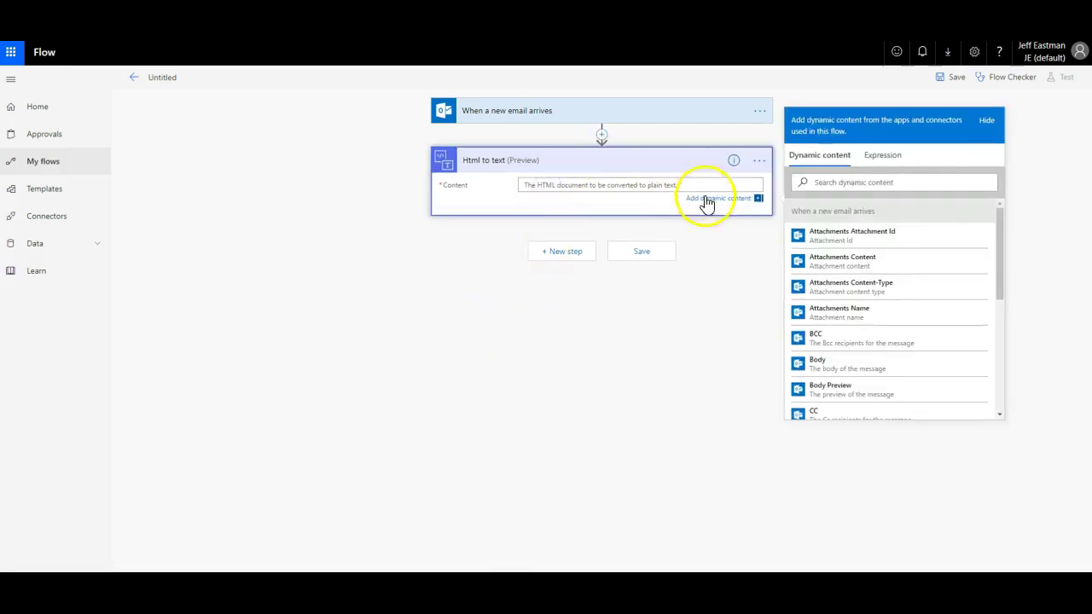
click(833, 367)
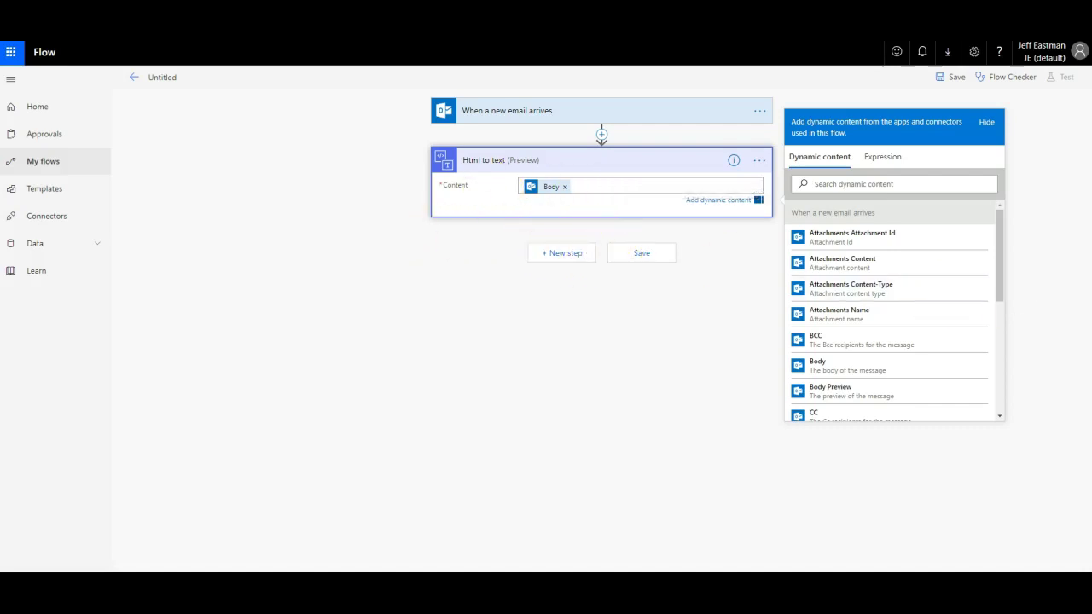
Add a Data Operations Compose action after Html to text, checking its description first.
click(552, 253)
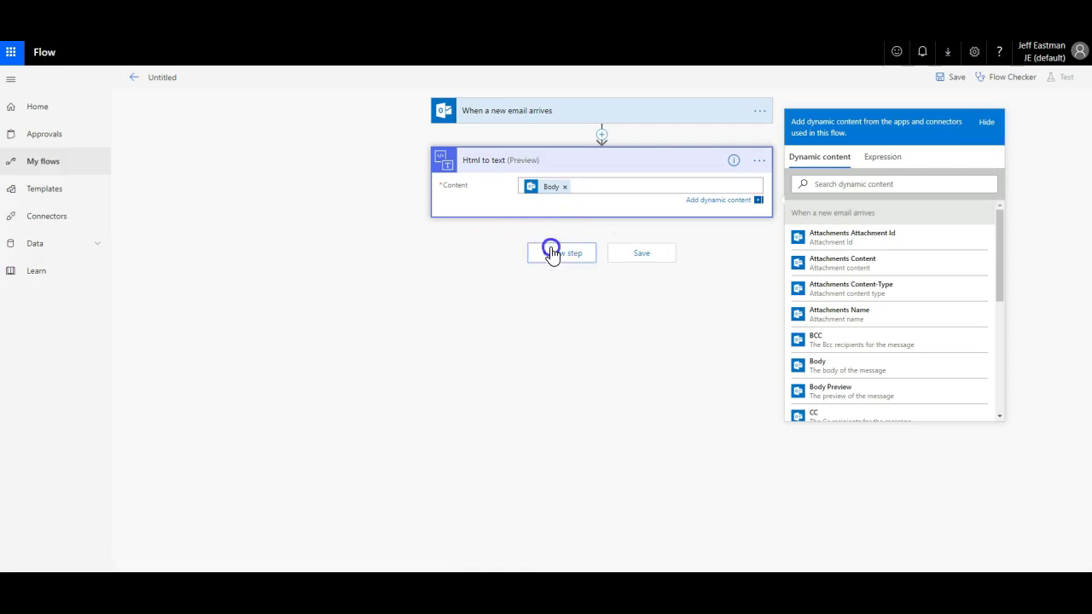
click(471, 238)
text(comp)
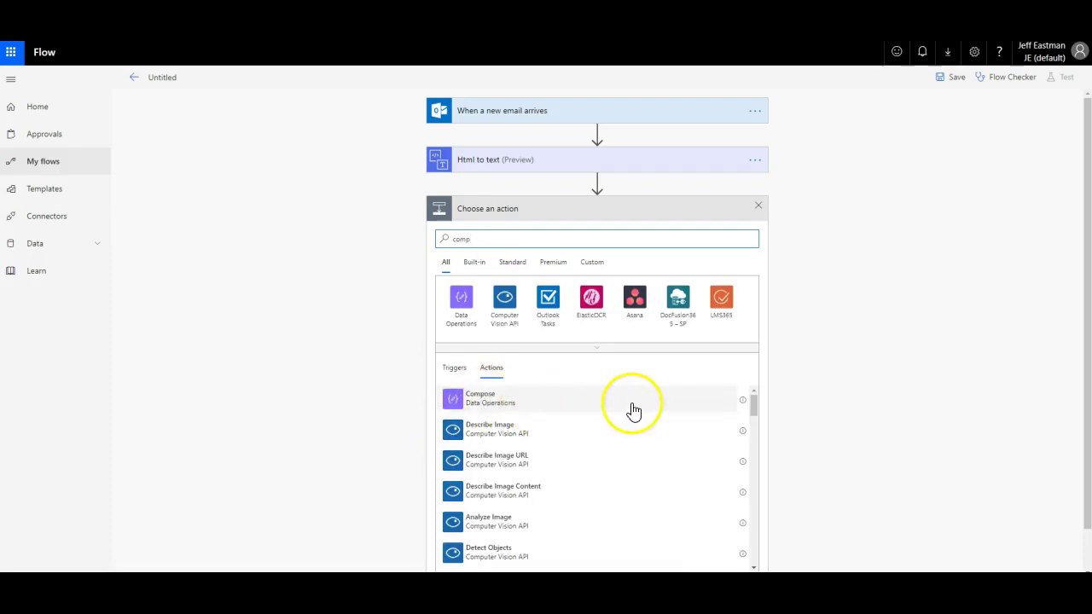
click(742, 401)
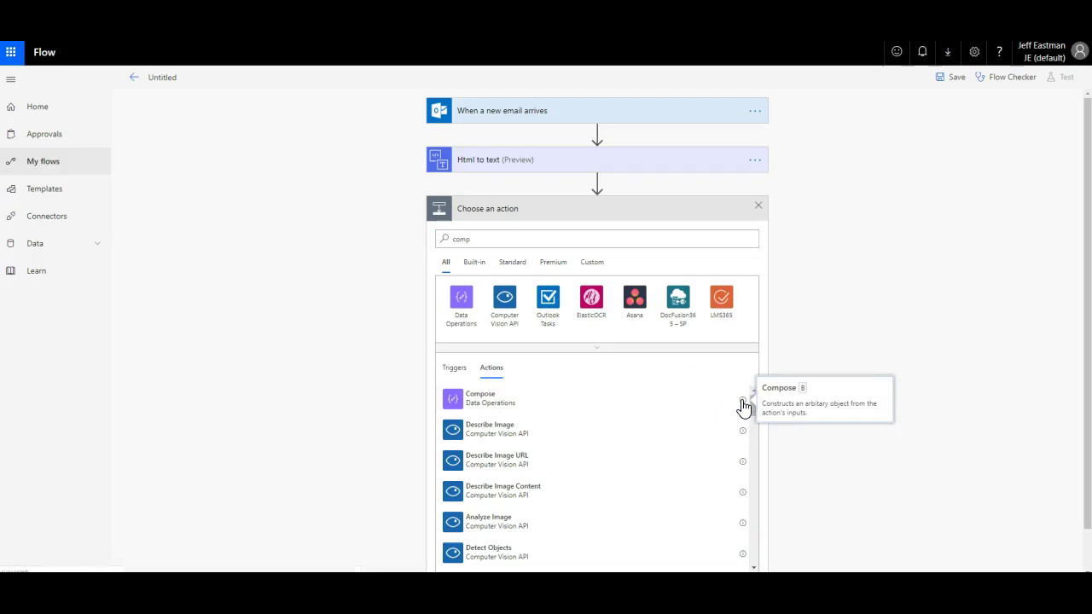
click(479, 397)
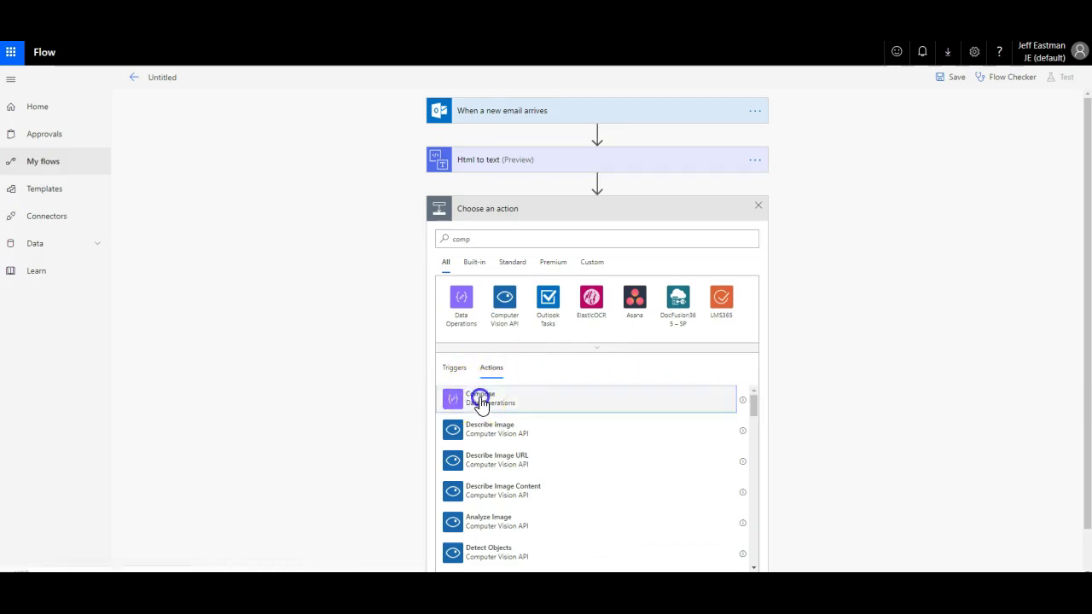
Consult the expression reference and set the Compose inputs to the expression length(body('Html_to_text')).
click(543, 234)
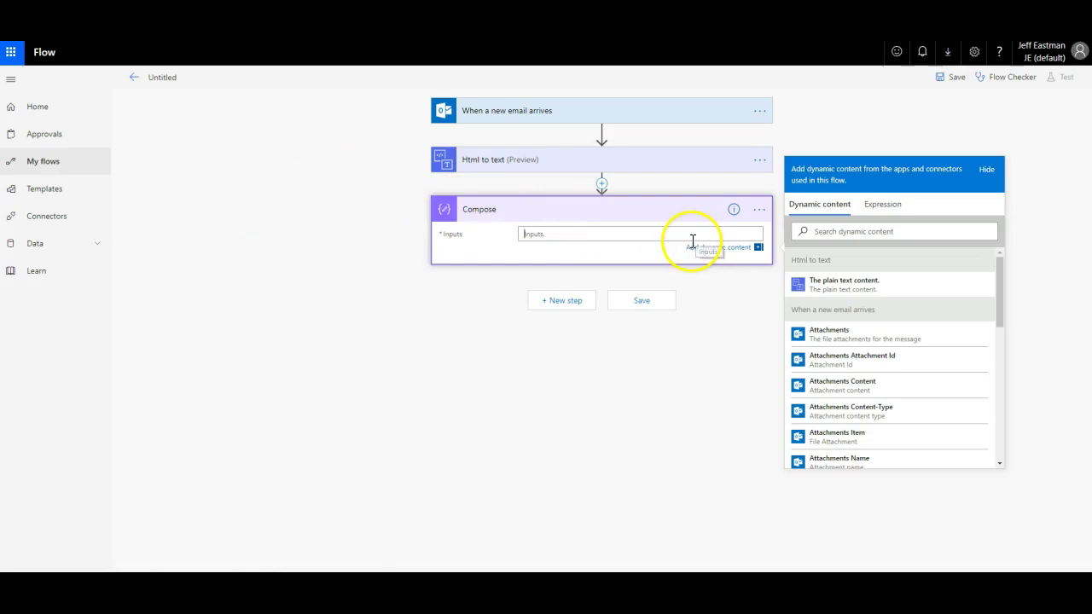
click(878, 210)
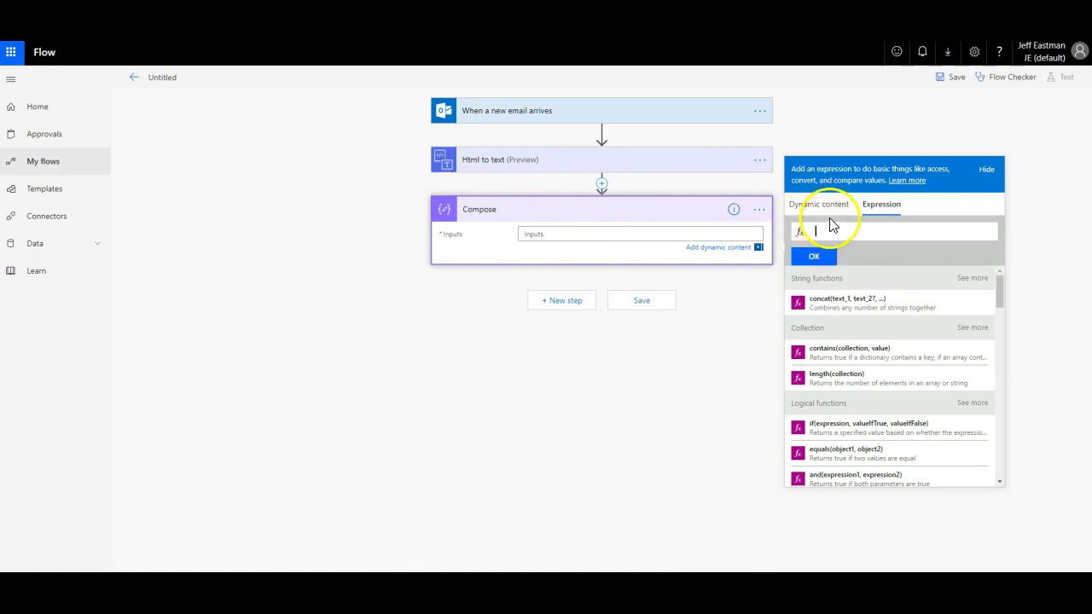
click(907, 181)
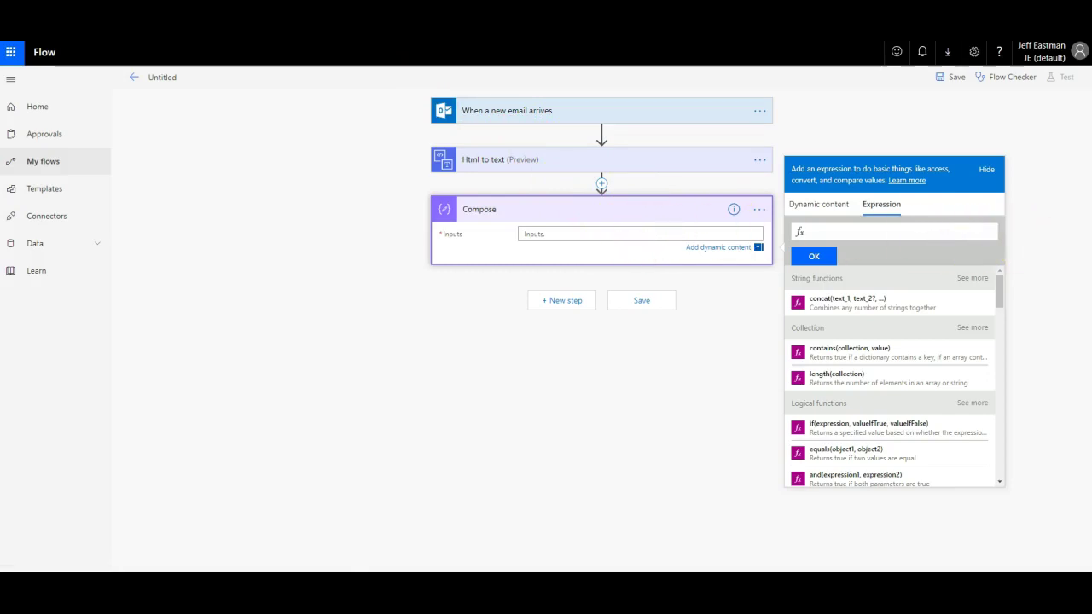
click(653, 232)
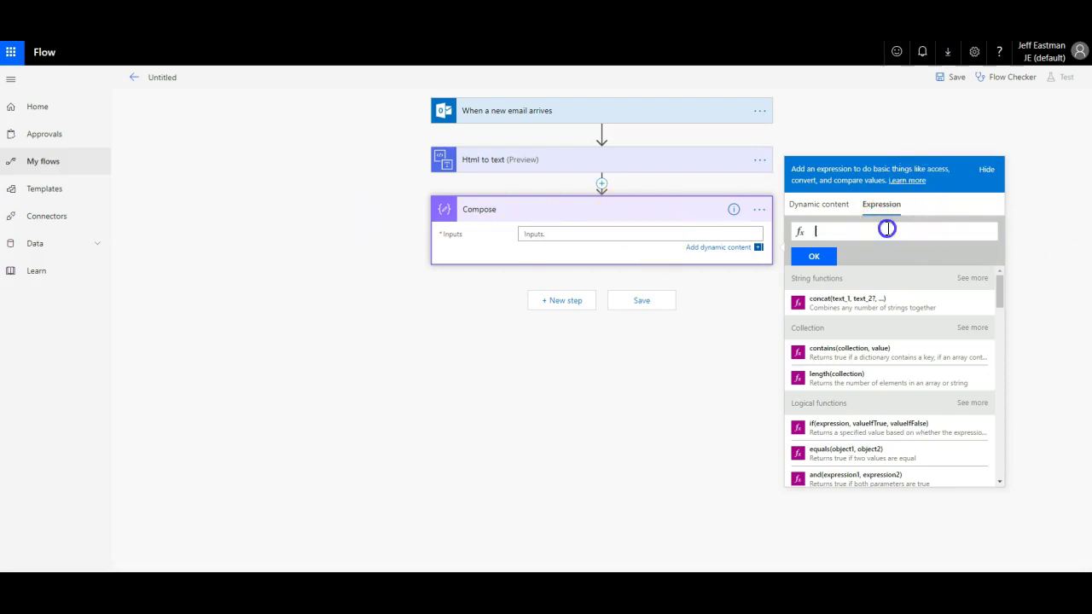
text(length(body('Html_to)
text(_text)
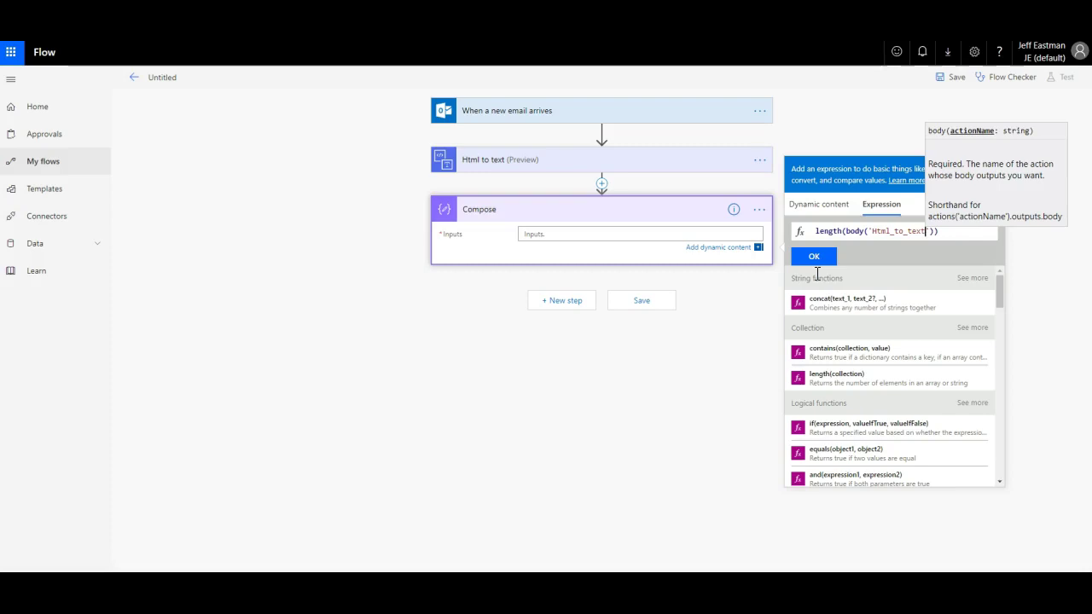
click(815, 257)
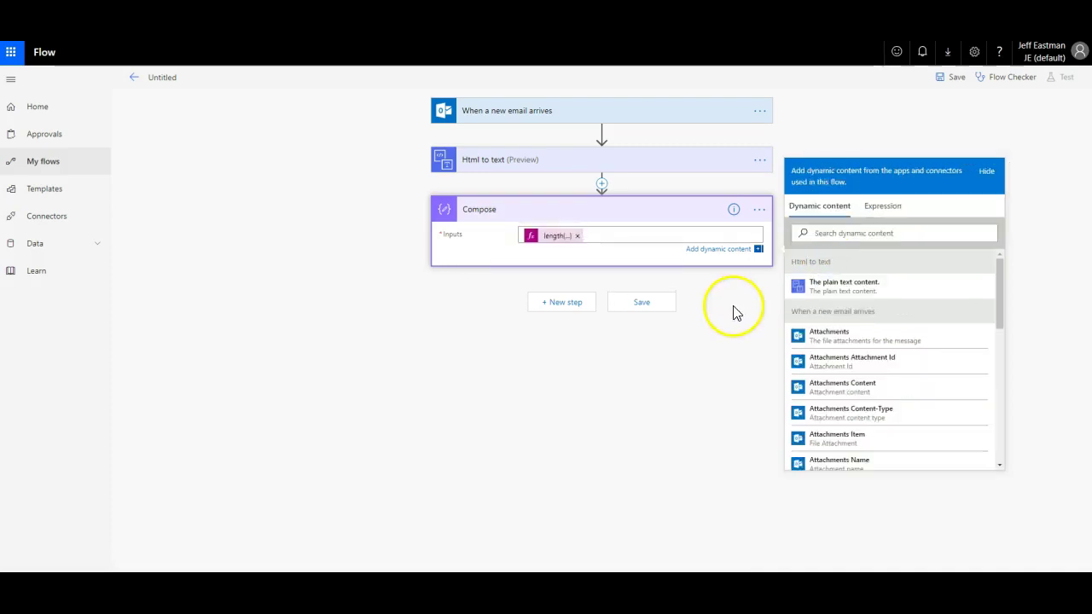
Add a second Data Operations Compose action at the end of the flow and rename it Product.
click(564, 311)
click(591, 289)
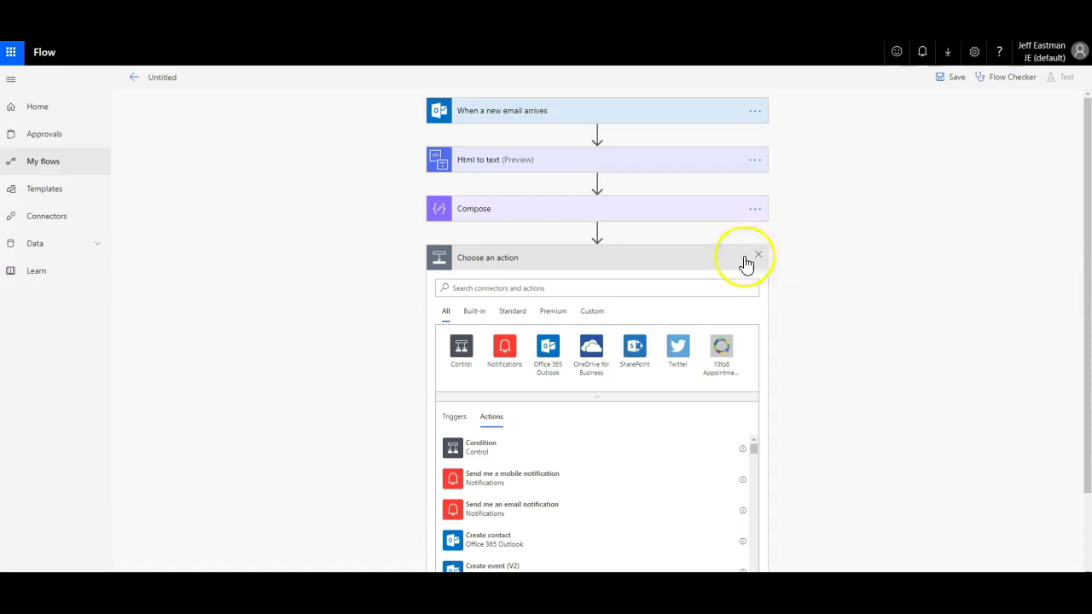
click(568, 294)
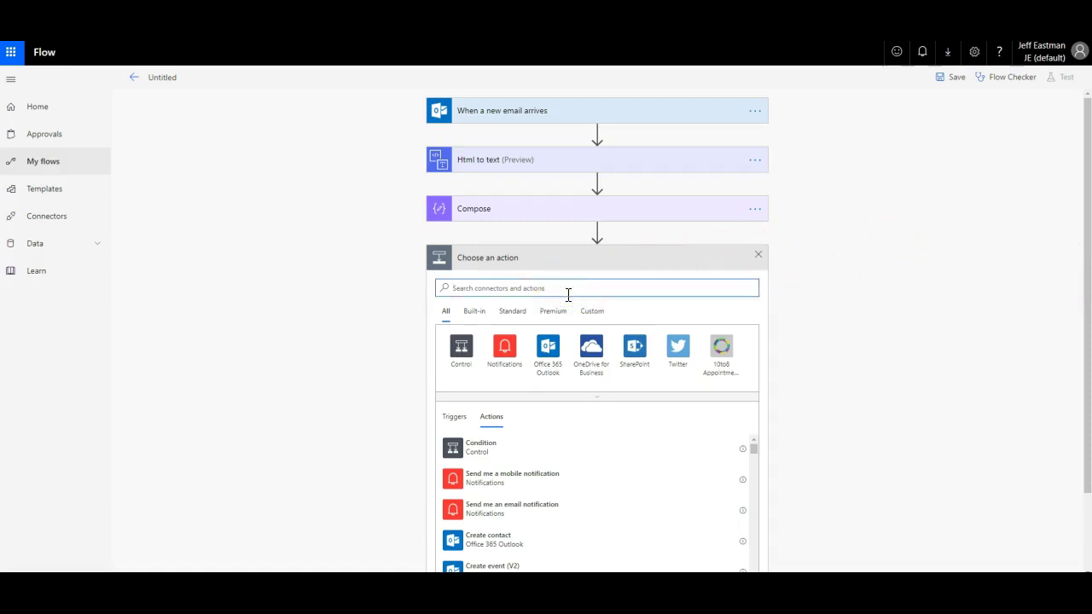
text(compo)
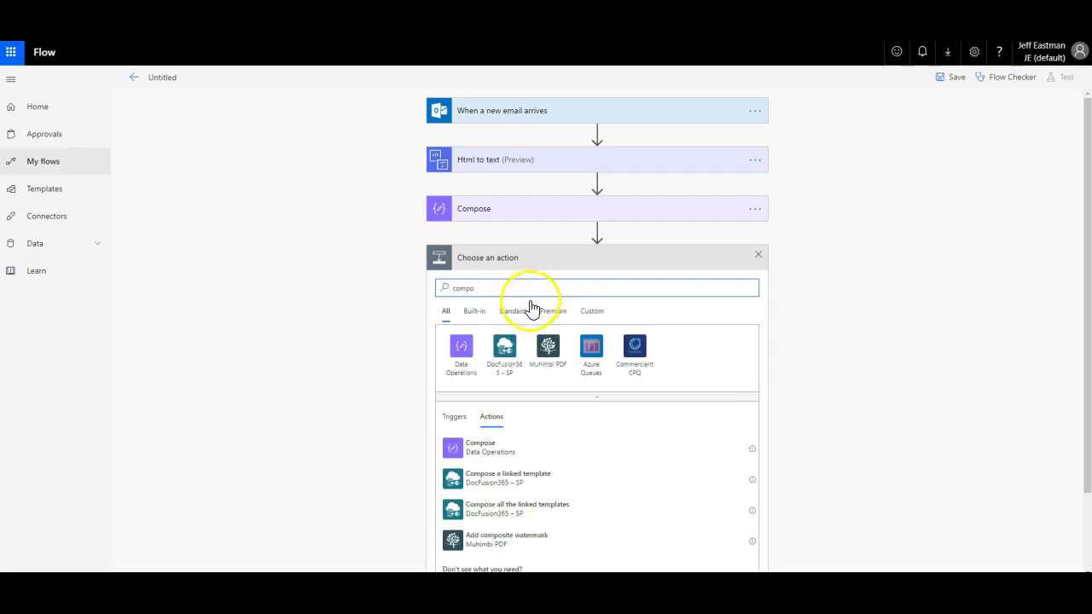
click(482, 449)
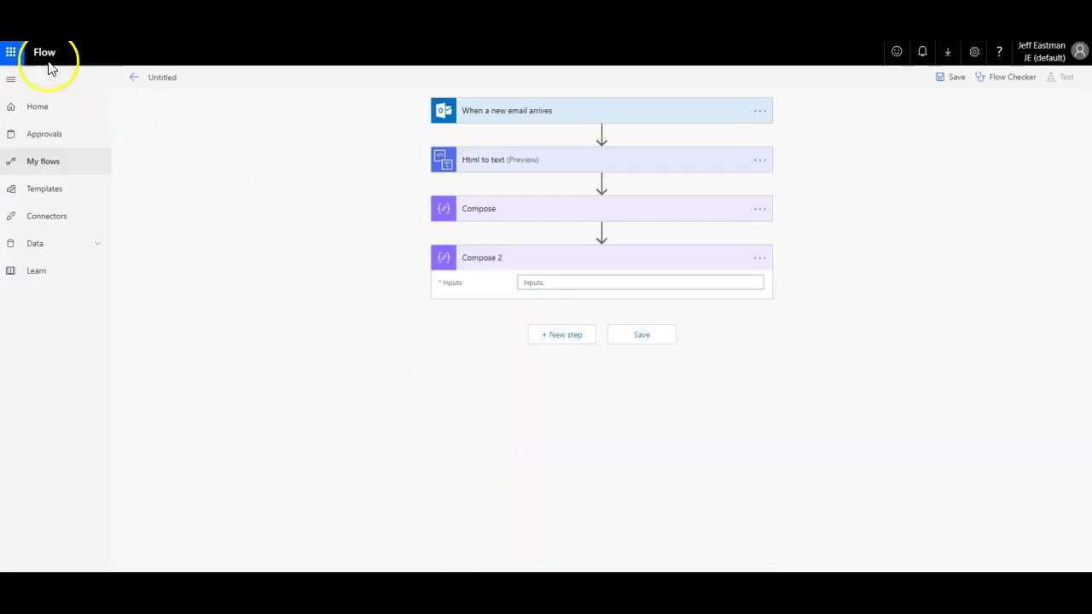
click(757, 258)
click(802, 255)
text(Produc)
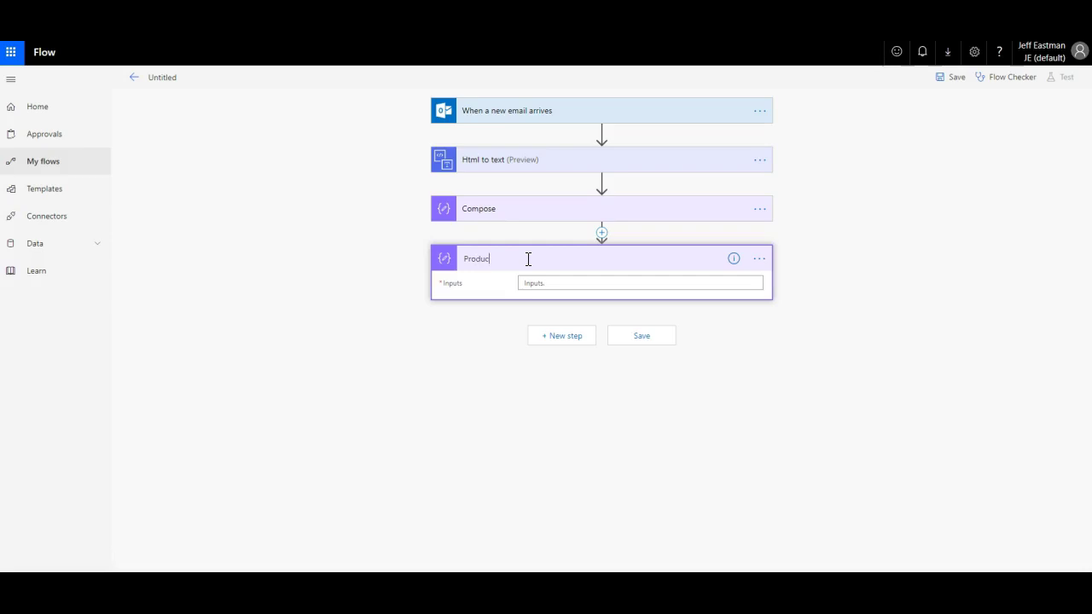
Set the Product action's inputs to the expression indexOf(body('Html_to_text'),'Product').
click(555, 283)
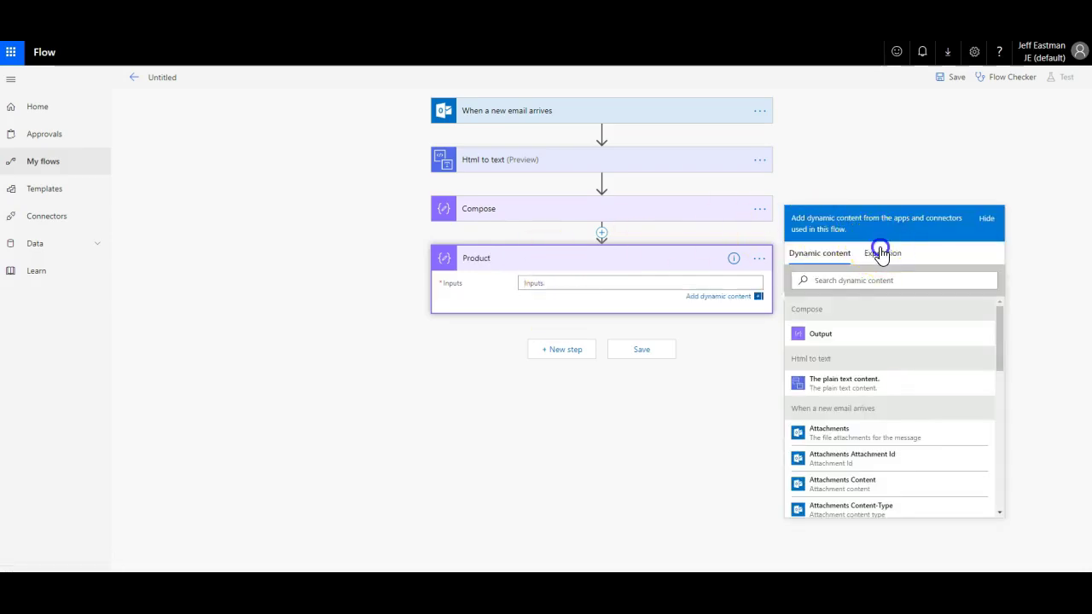
click(879, 250)
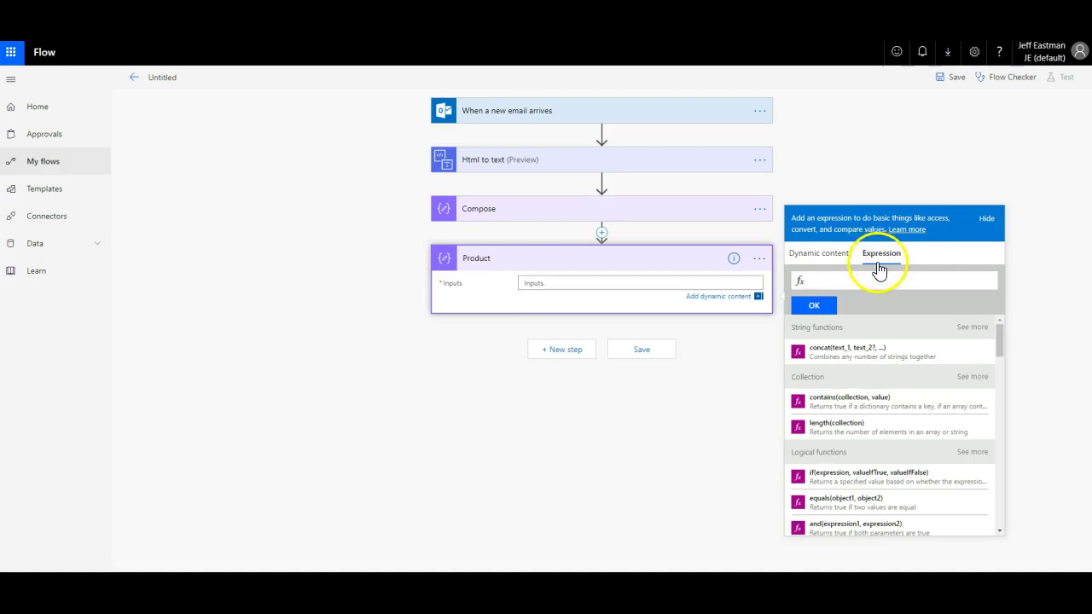
click(819, 282)
text(indexOf)
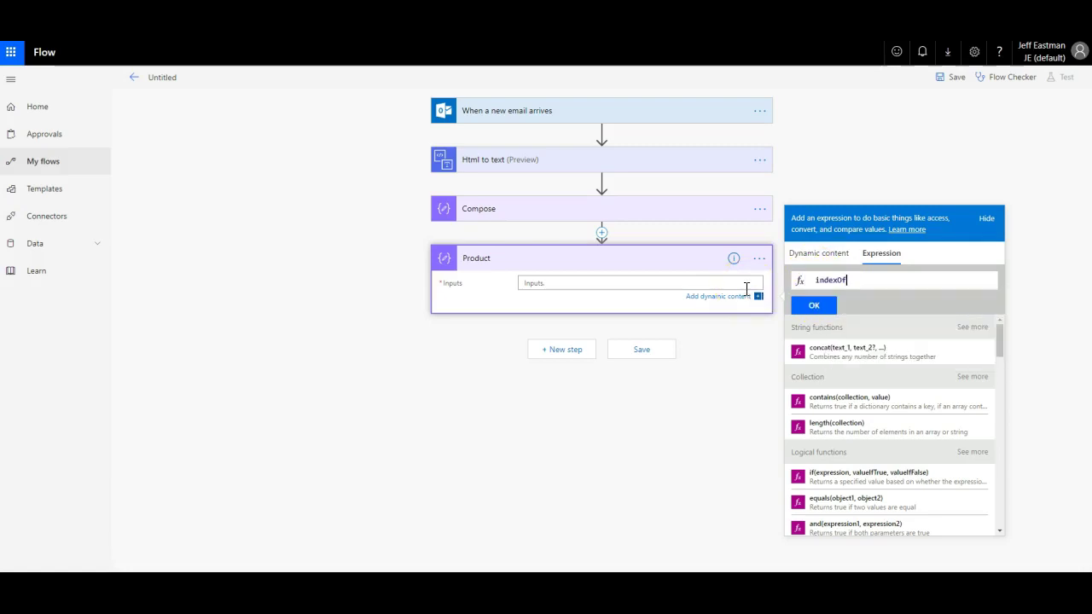
text((body))
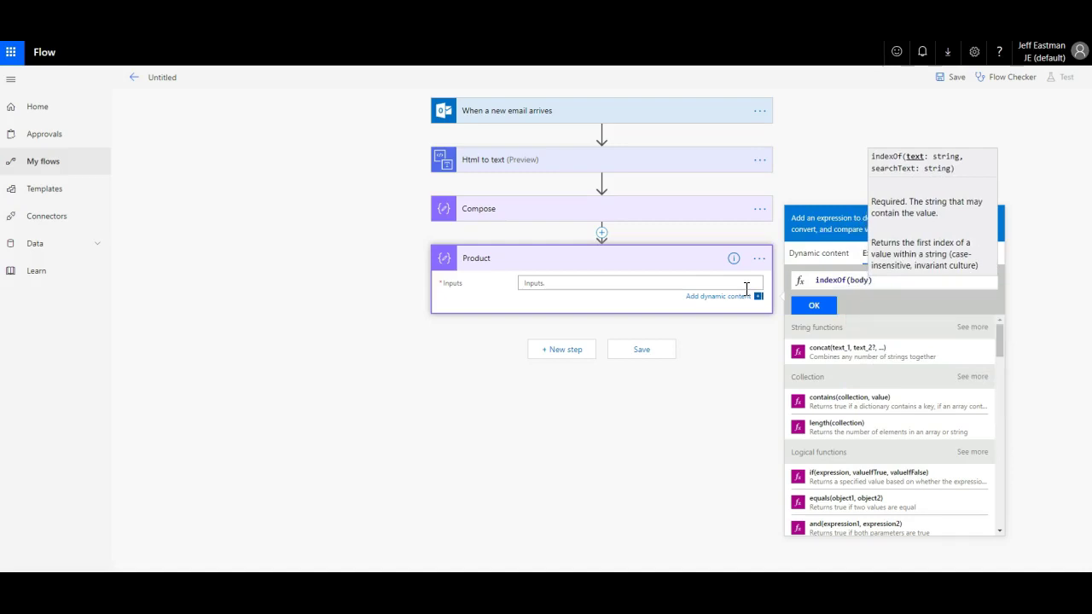
text(('Html_to_text)
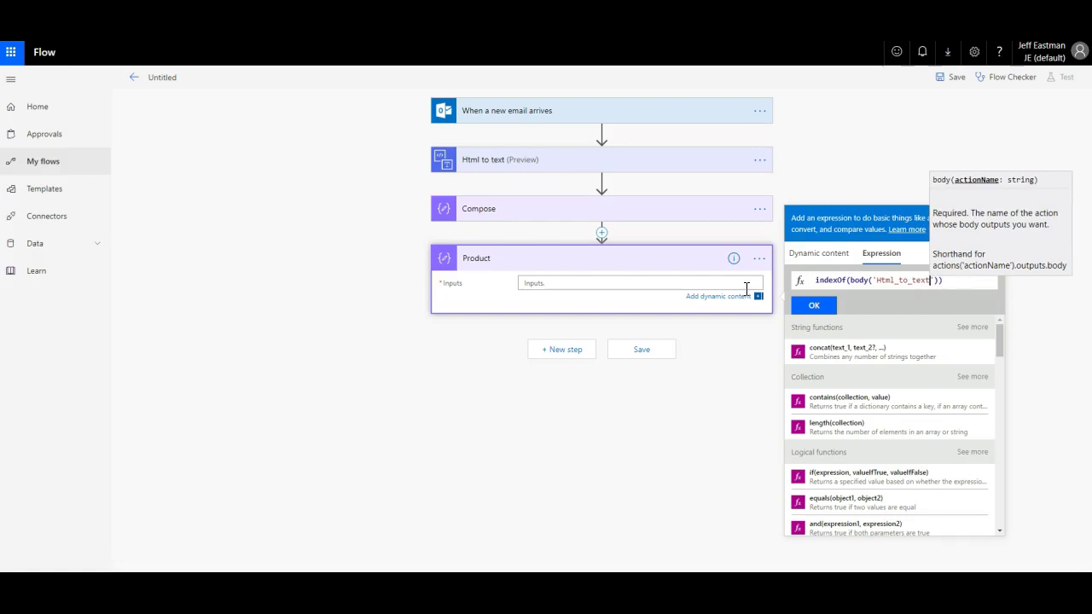
text(')
text(),)
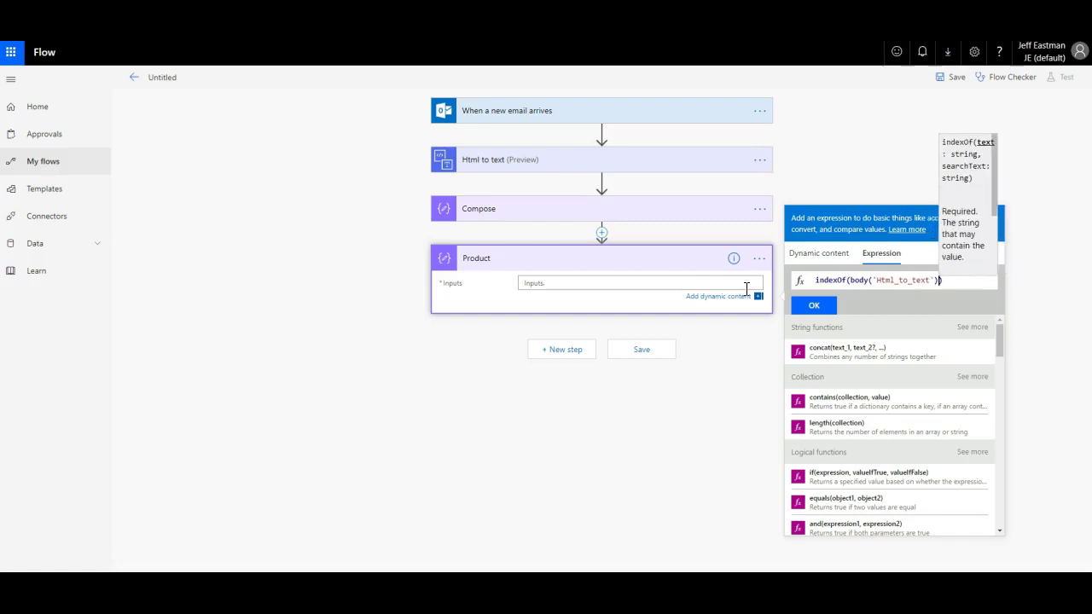
text('Produc)
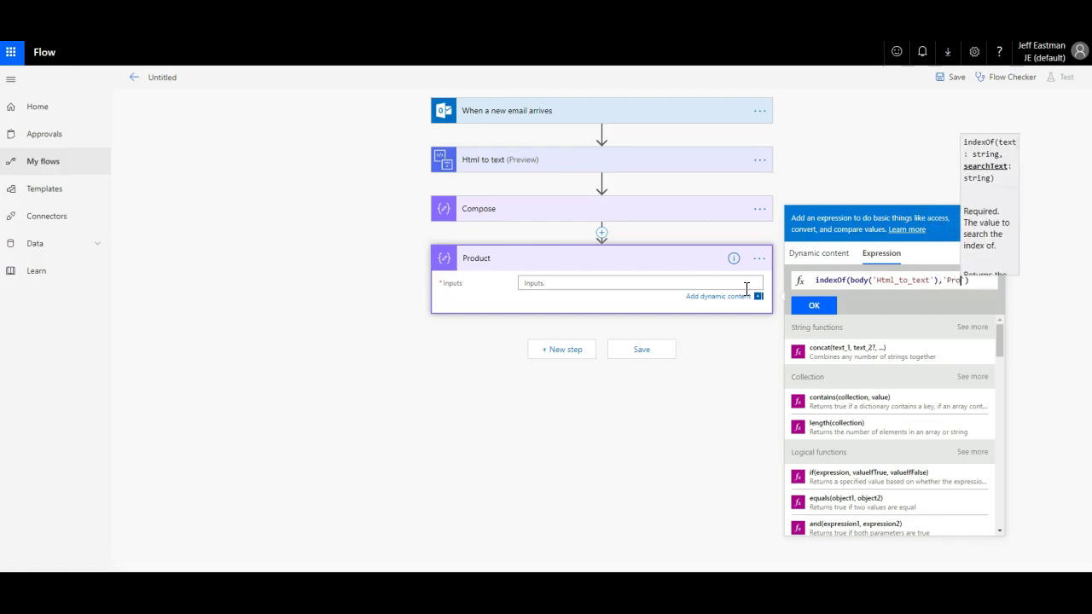
text(t'))
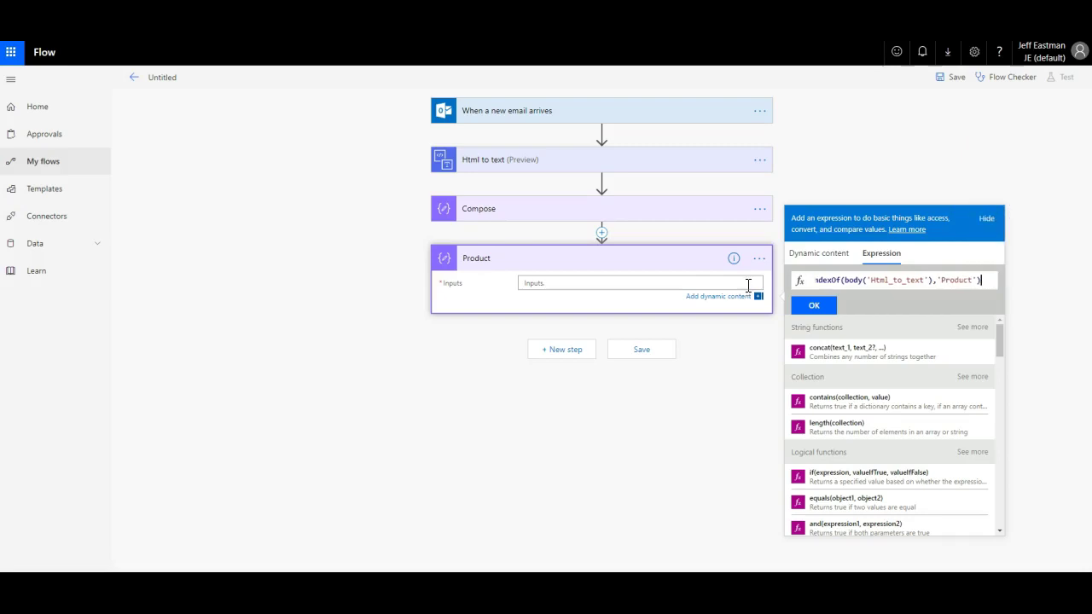
click(812, 305)
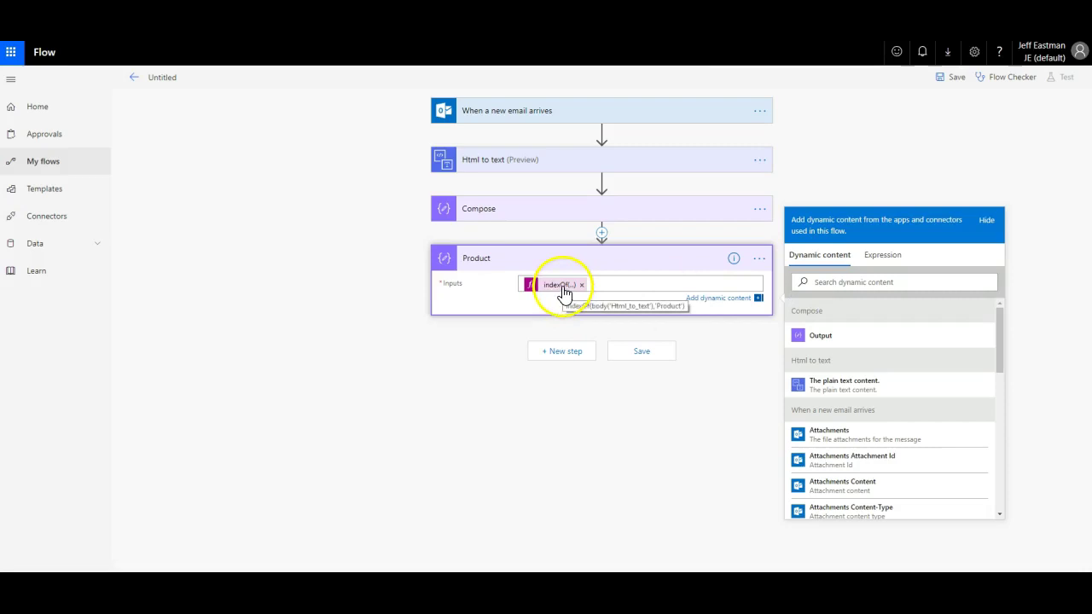
Look up indexOf in the Azure Logic Apps functions reference and examine its syntax, parameters and 'hello world' example.
click(850, 287)
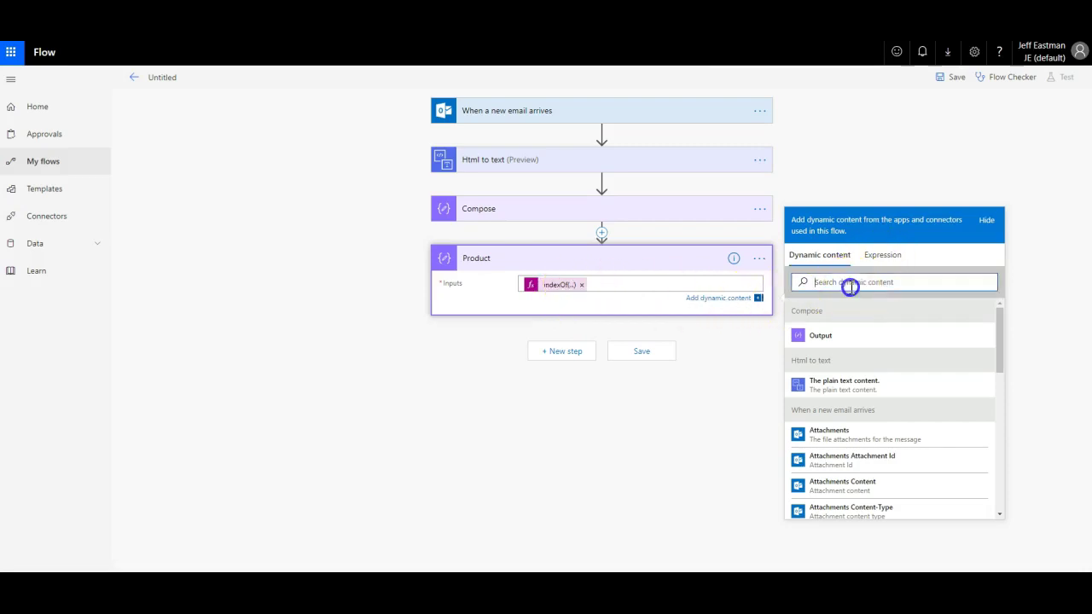
click(882, 256)
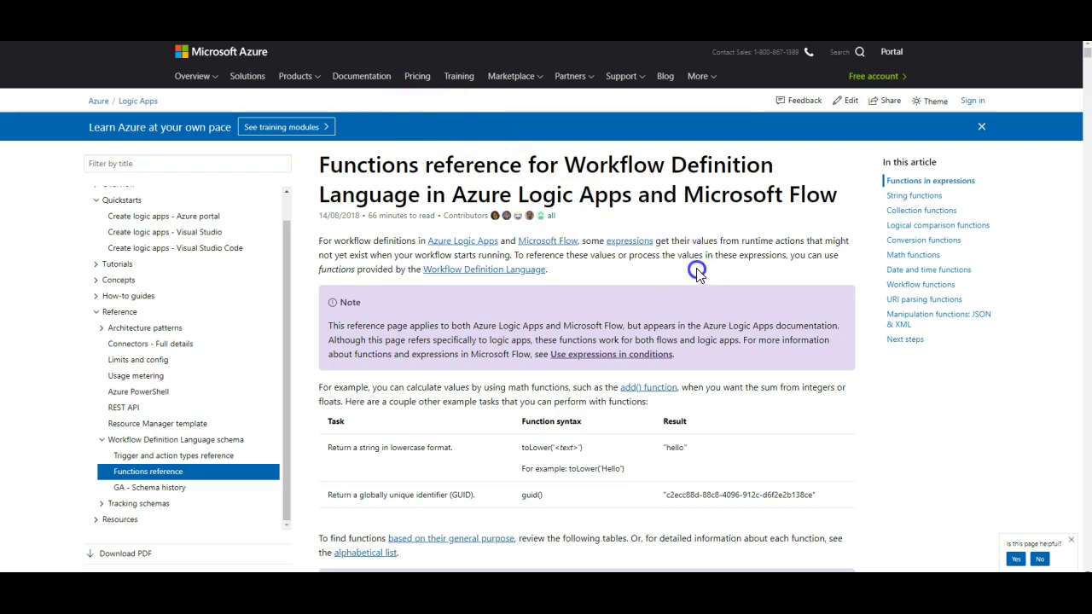
text(inde)
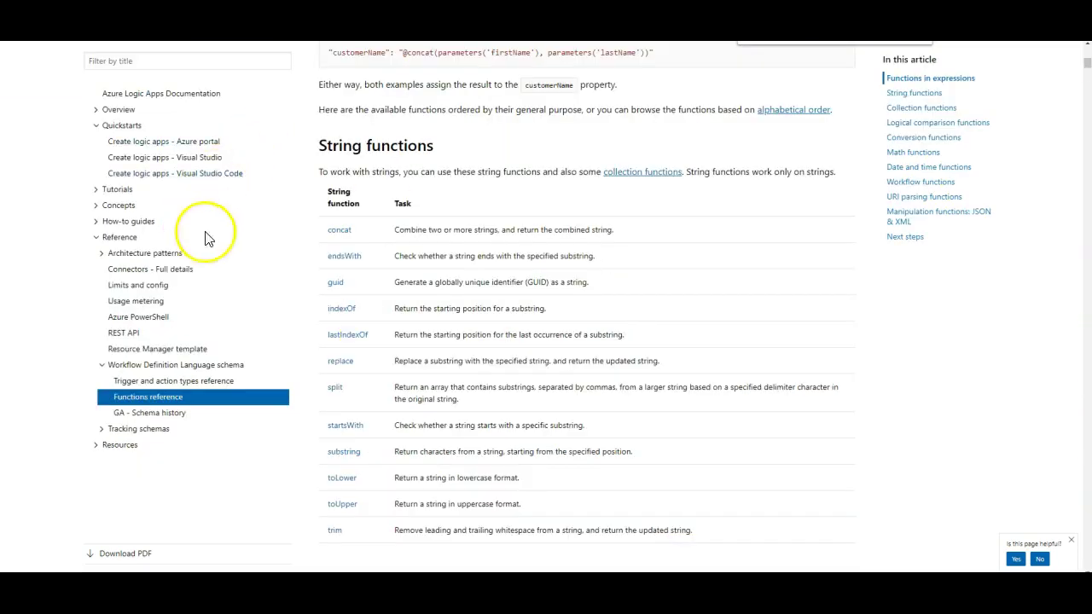
right_click(341, 310)
click(373, 318)
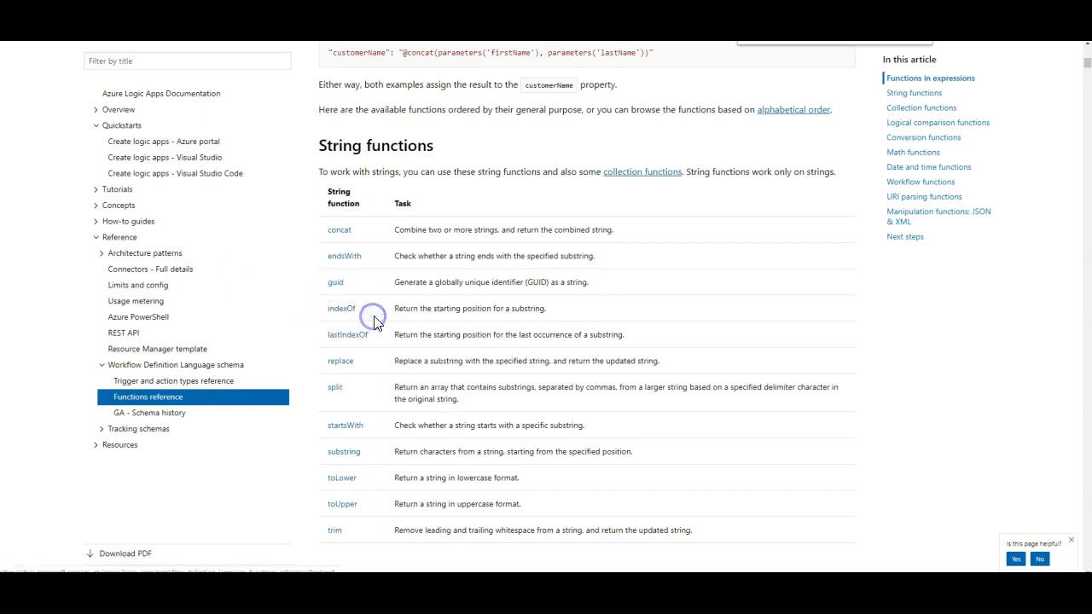
click(503, 8)
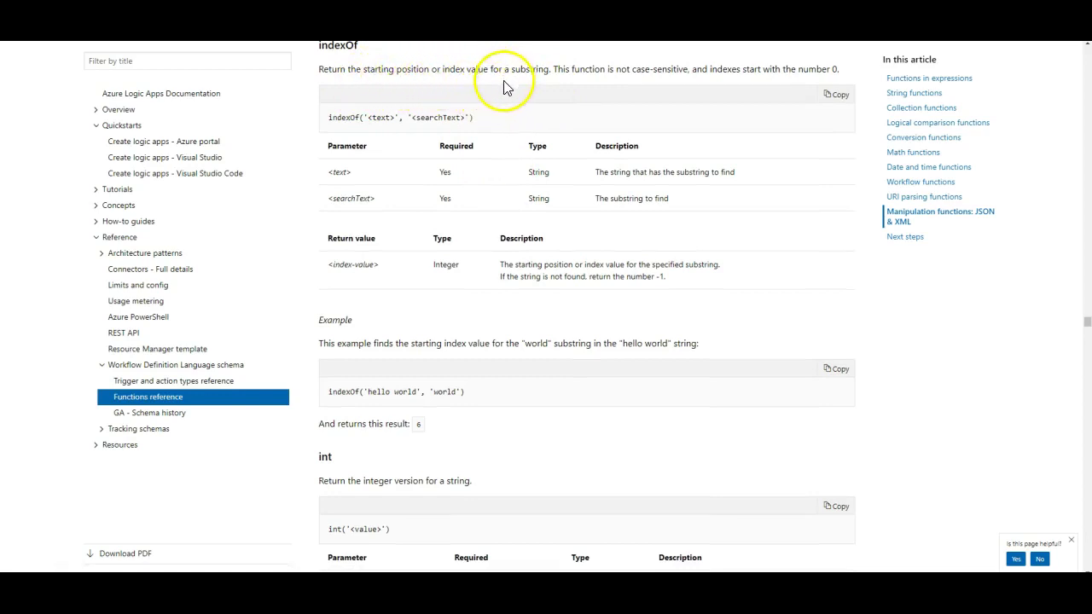
drag(329, 118, 449, 122)
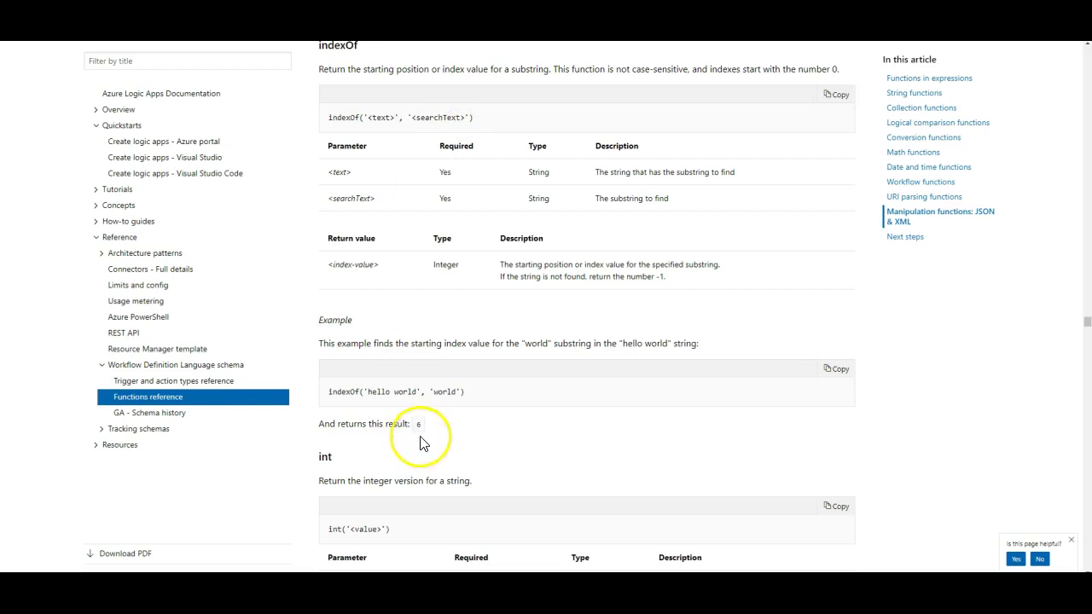
drag(331, 395, 463, 392)
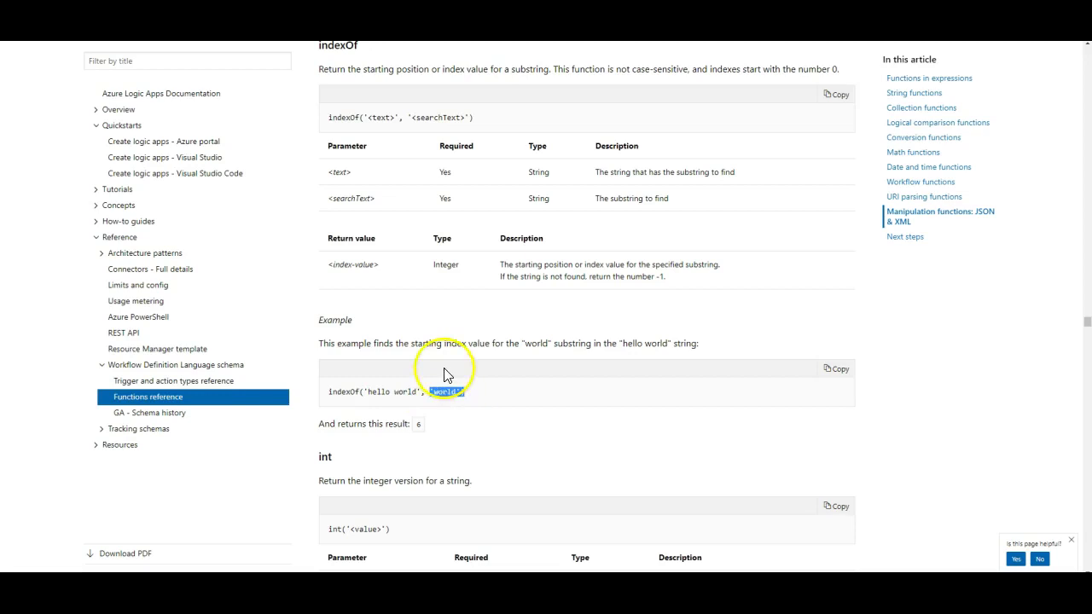
click(440, 392)
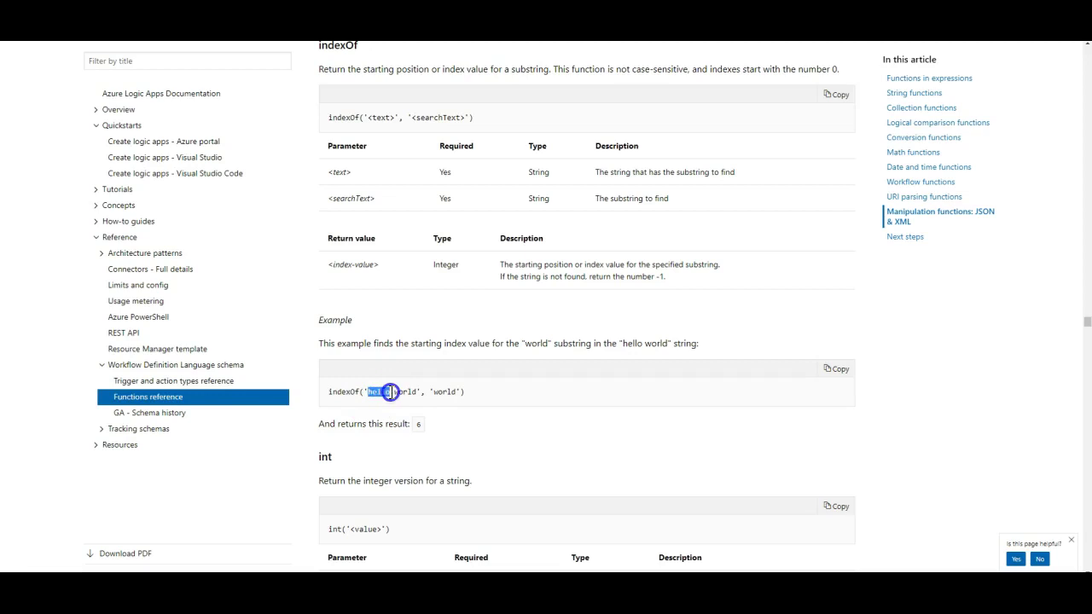
drag(433, 393, 452, 394)
drag(415, 425, 425, 426)
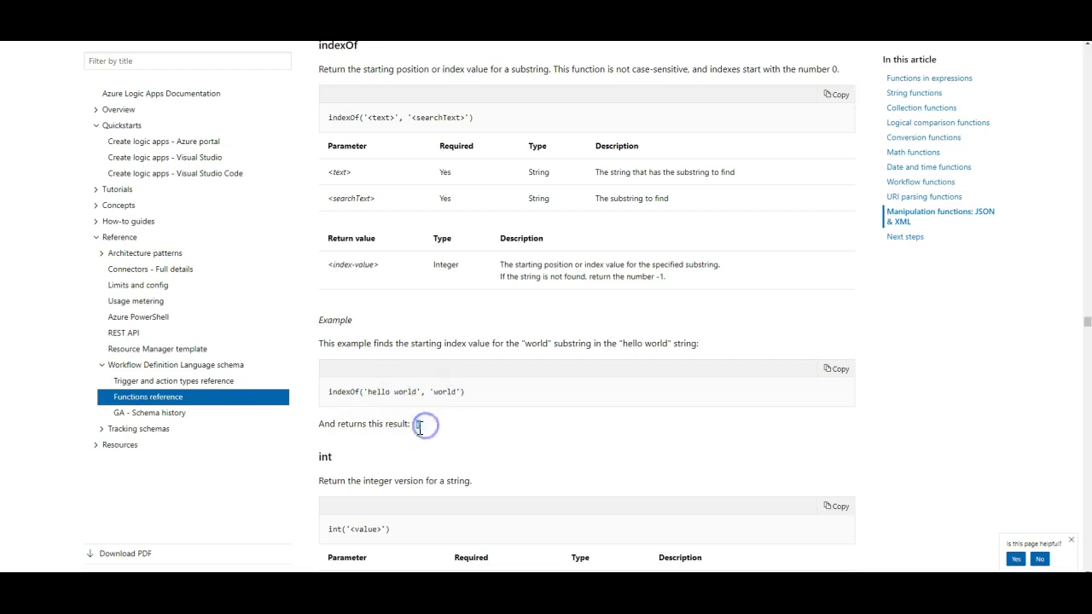
click(419, 427)
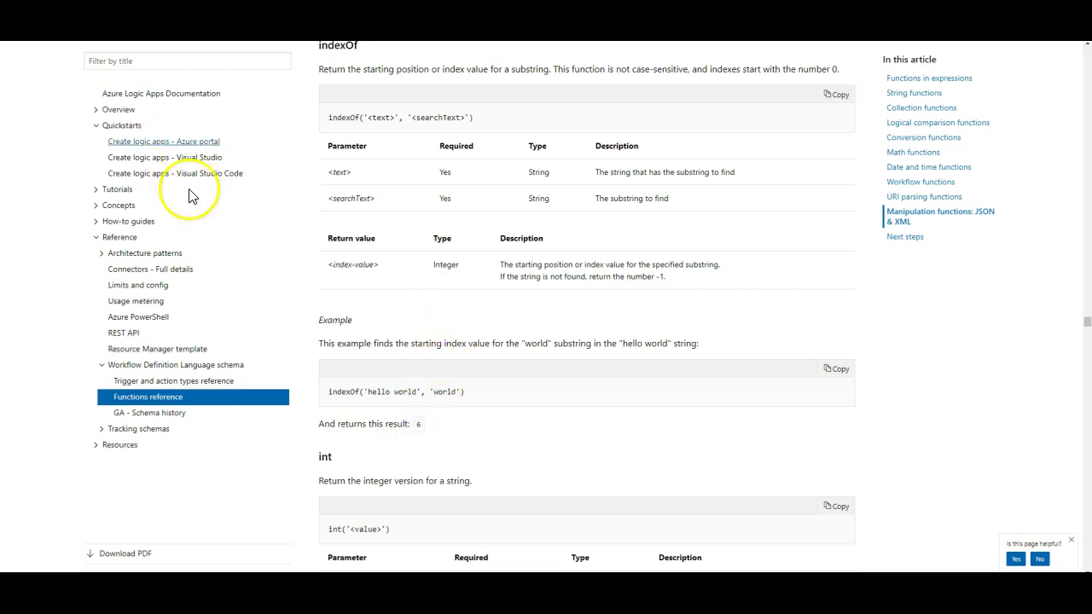
Switch to the Outlook draft of the alert email and examine where the Product label and its value start.
mouse_move(187, 584)
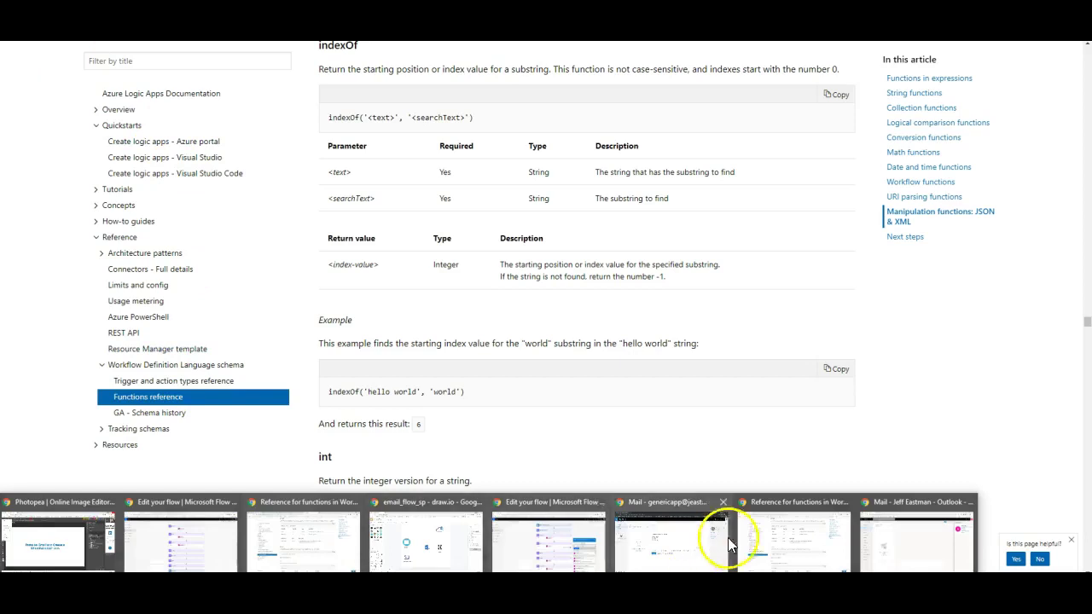
click(677, 546)
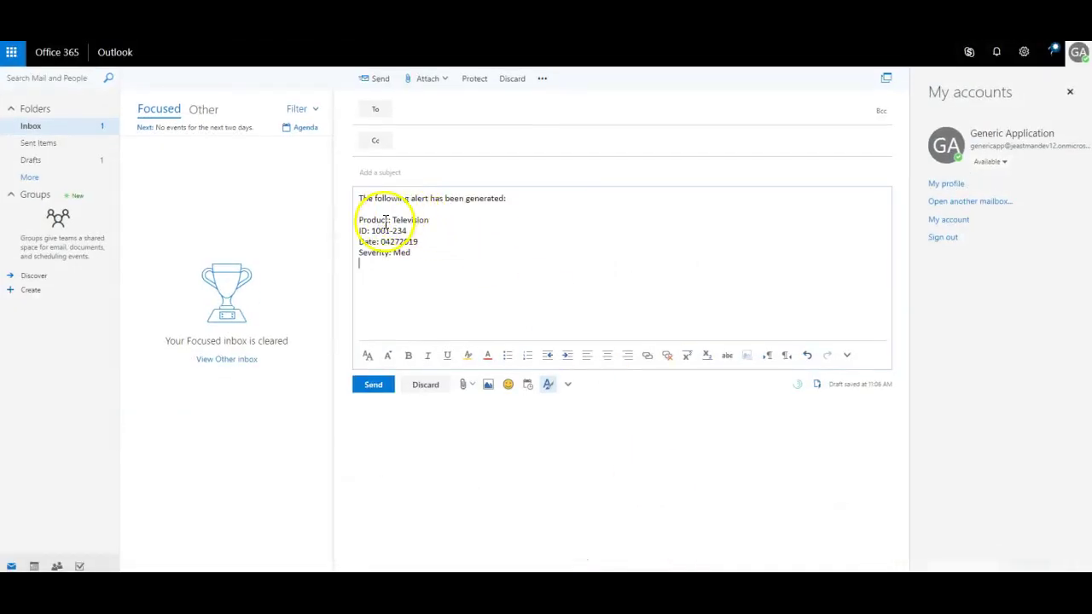
click(391, 220)
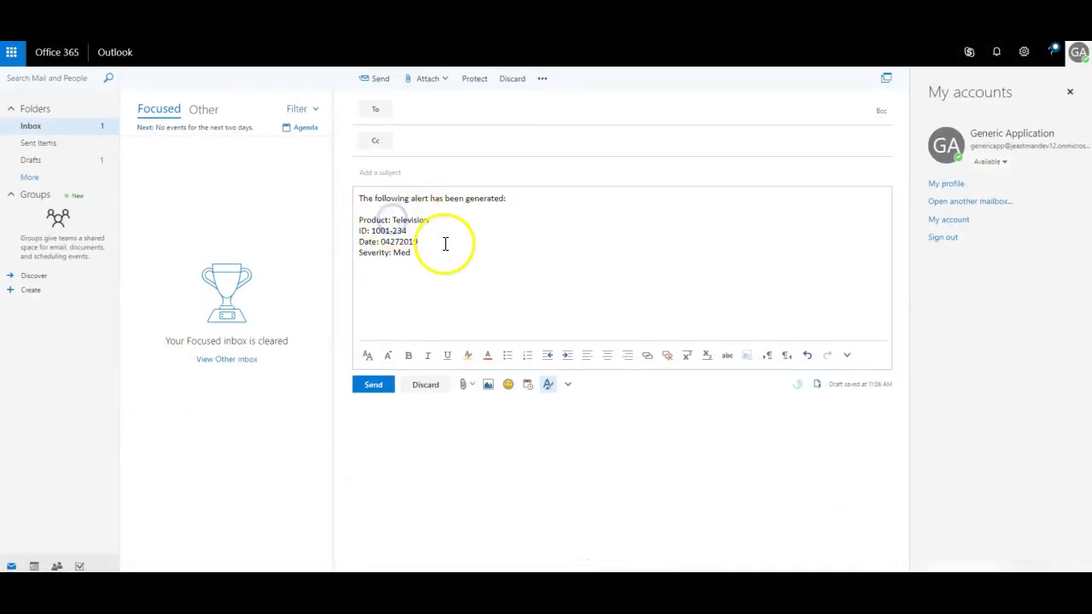
drag(359, 220, 388, 221)
click(359, 221)
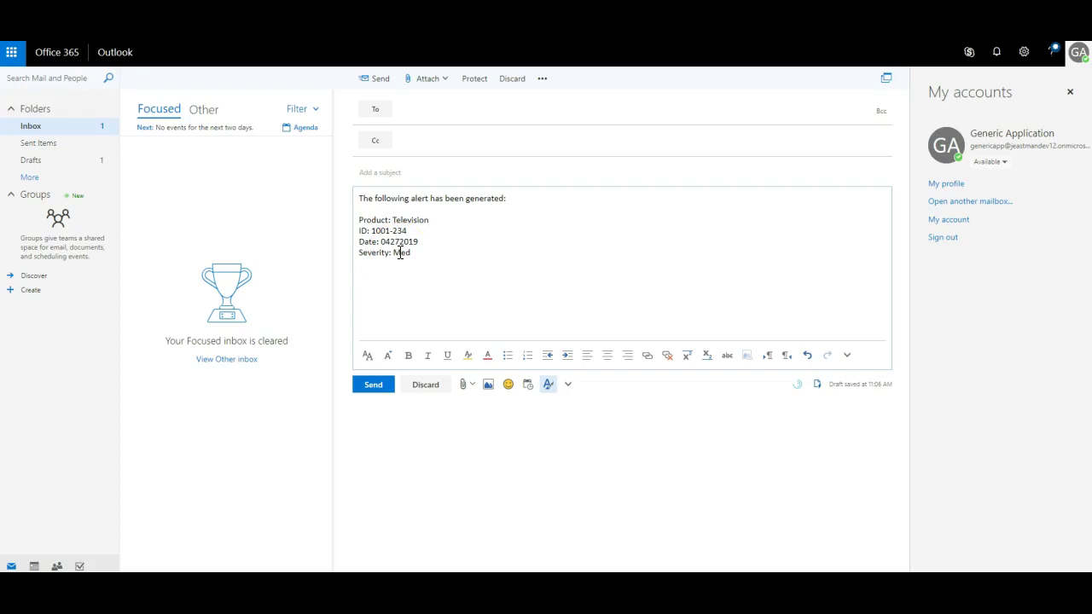
click(361, 221)
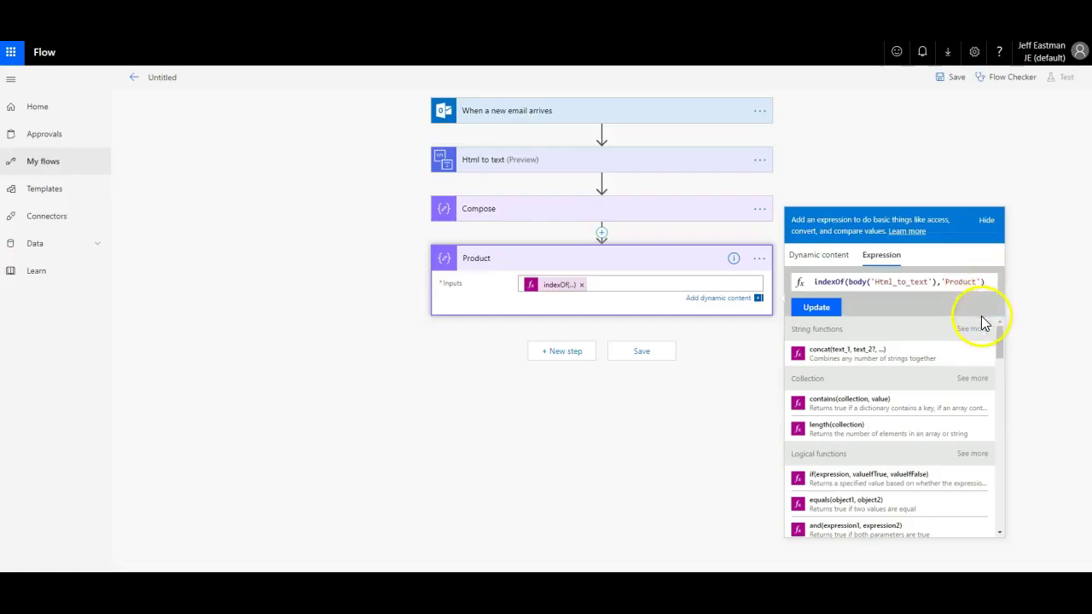
Wrap the Product action's expression in add with a second summand of 9, giving add(indexOf(body('Html_to_text'),'Product'),9), and update it.
drag(945, 281, 974, 283)
click(985, 282)
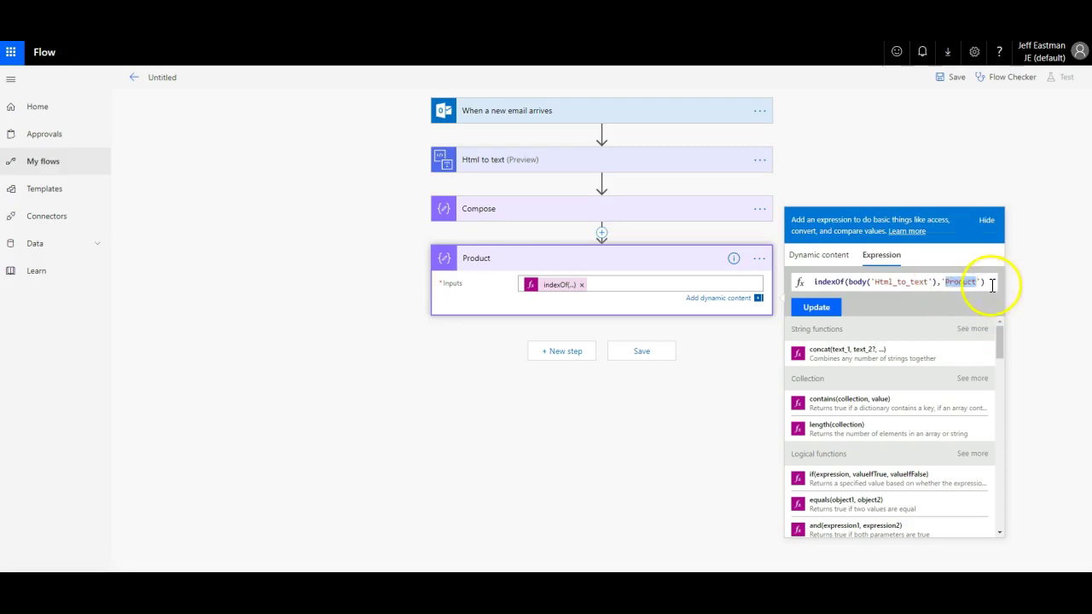
drag(941, 282, 975, 284)
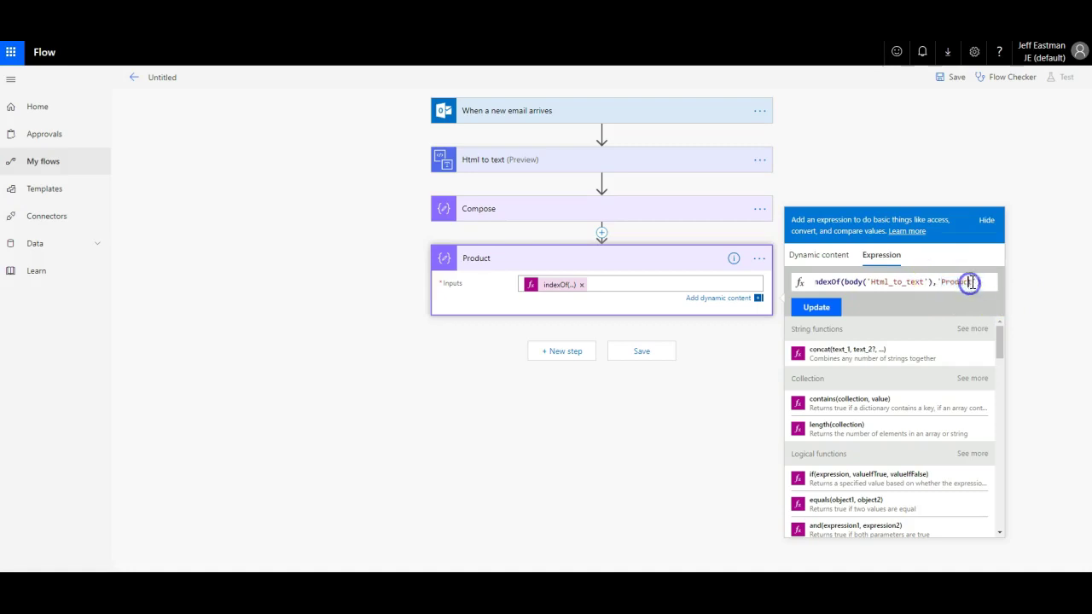
drag(972, 281, 735, 282)
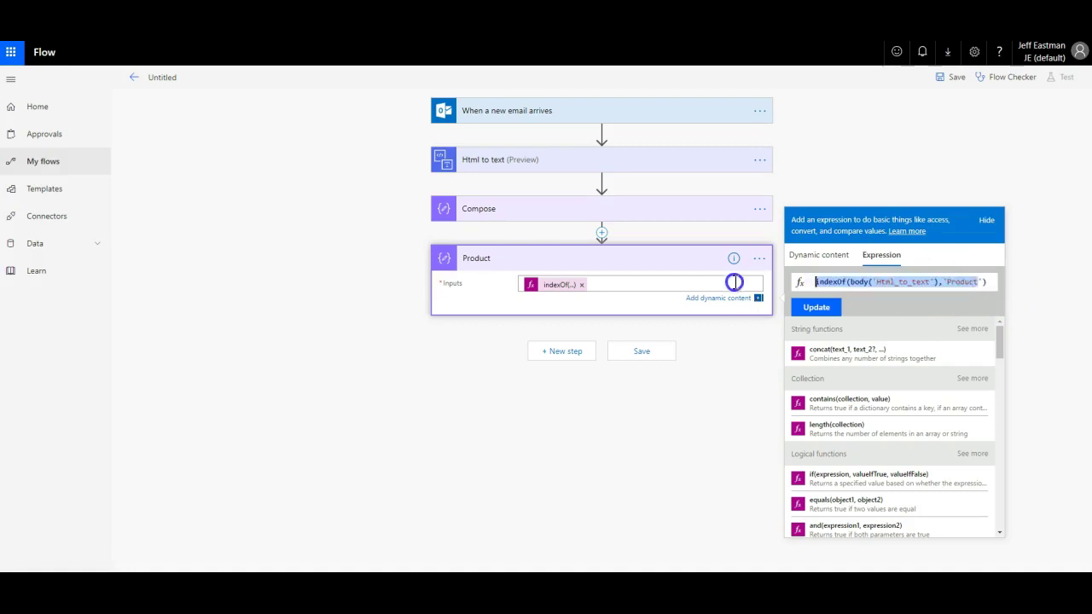
key(Left)
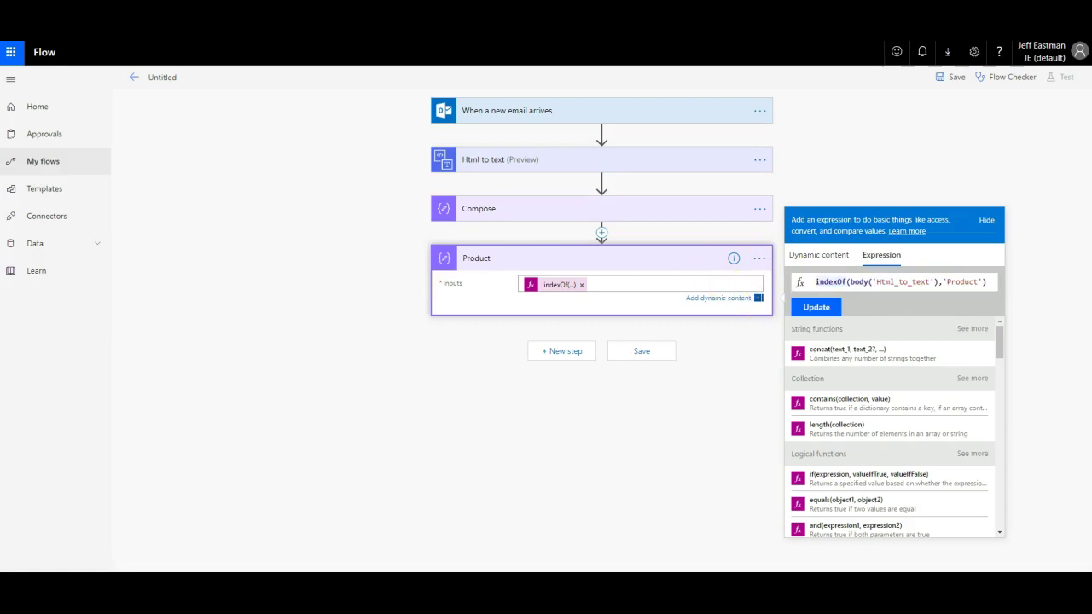
click(815, 281)
text(add)
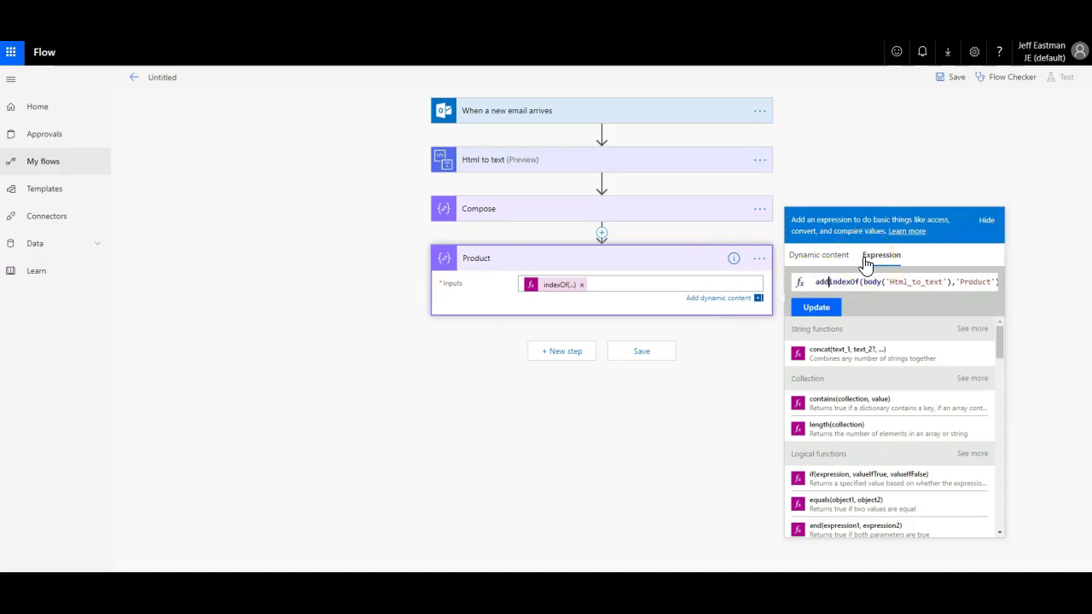
text(()
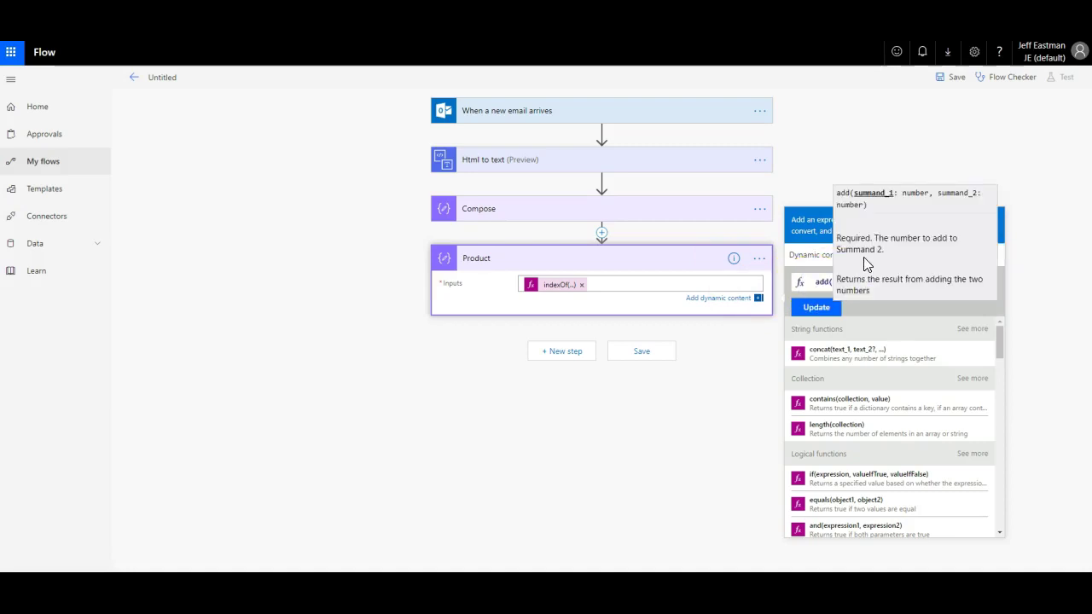
key(Right)
key(Right)
key(Right)
key(Right)
key(Right)
key(Right)
key(Right)
key(Right)
key(Right)
key(Right)
key(Right)
key(Right)
key(Right)
key(Right)
key(Right)
key(Right)
key(Right)
key(Right)
key(Right)
key(Right)
key(Right)
key(Right)
key(Right)
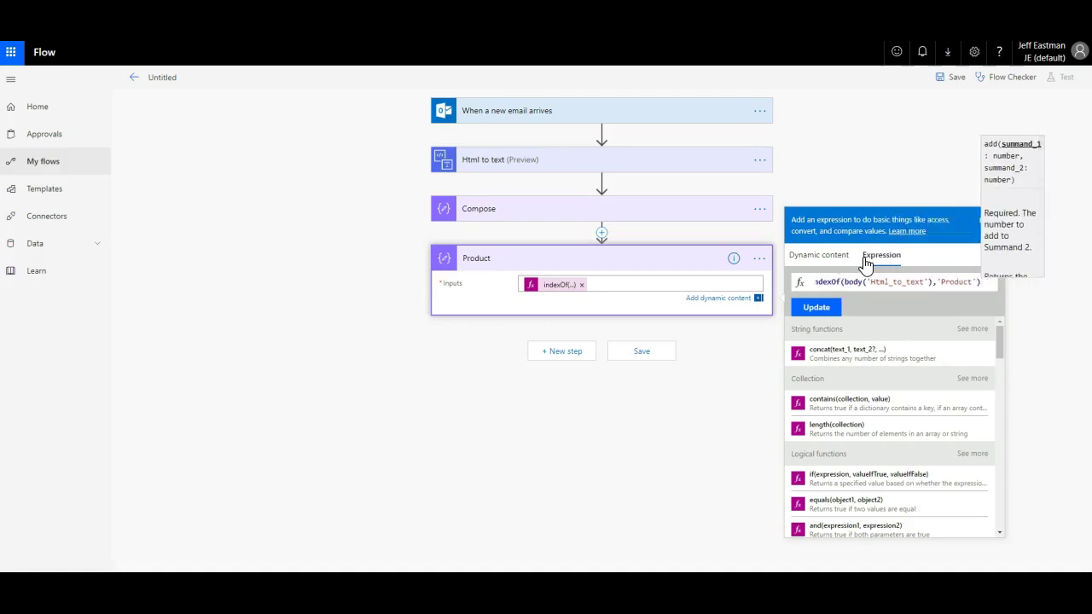
text(,9))
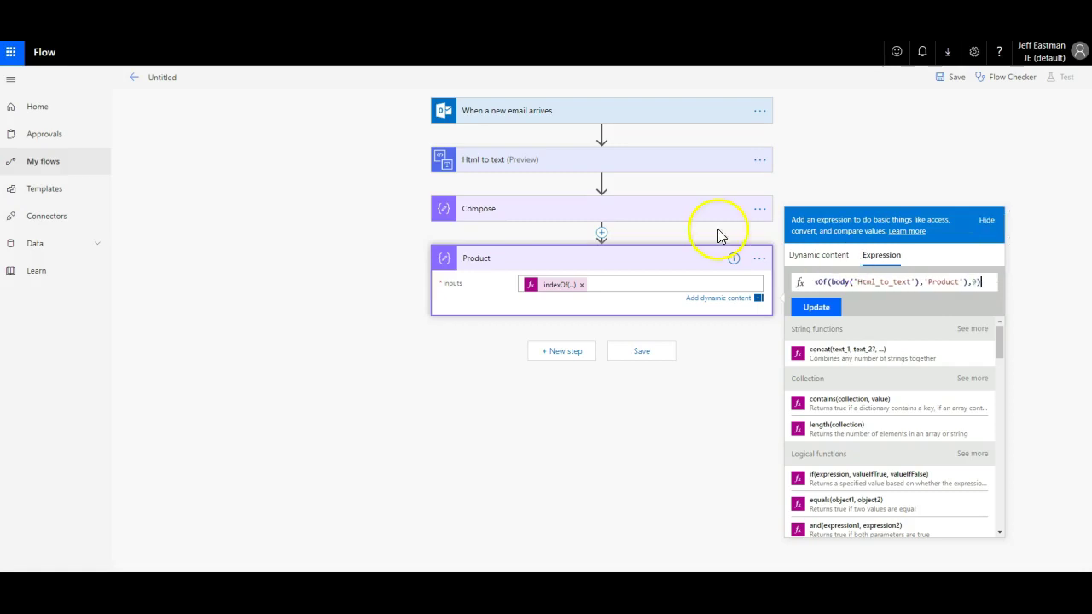
click(817, 308)
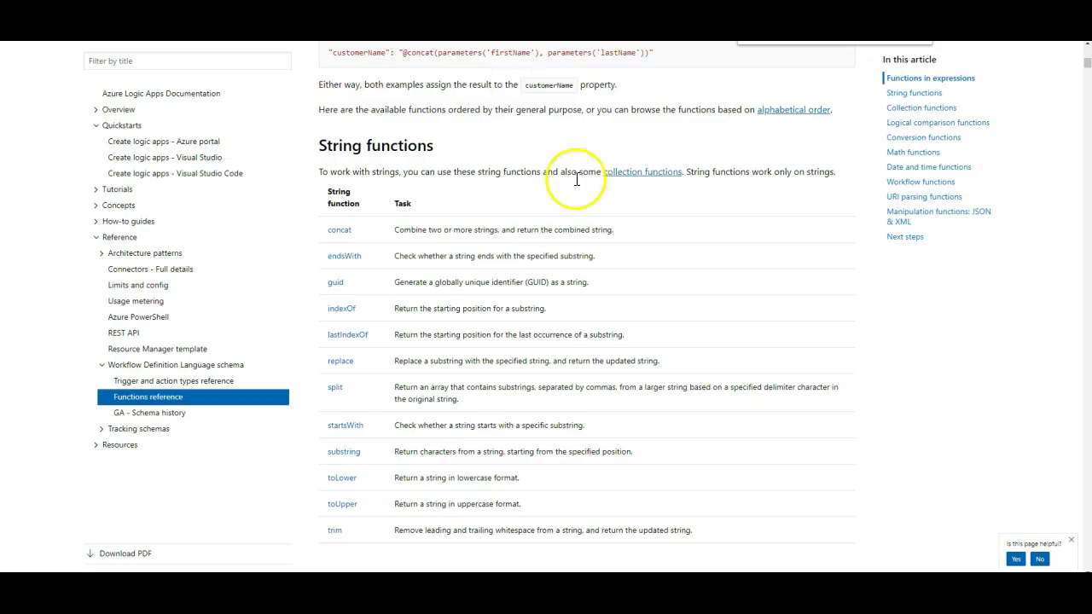
Look up the add function in the Azure Logic Apps functions reference and examine its syntax and parameters.
click(627, 183)
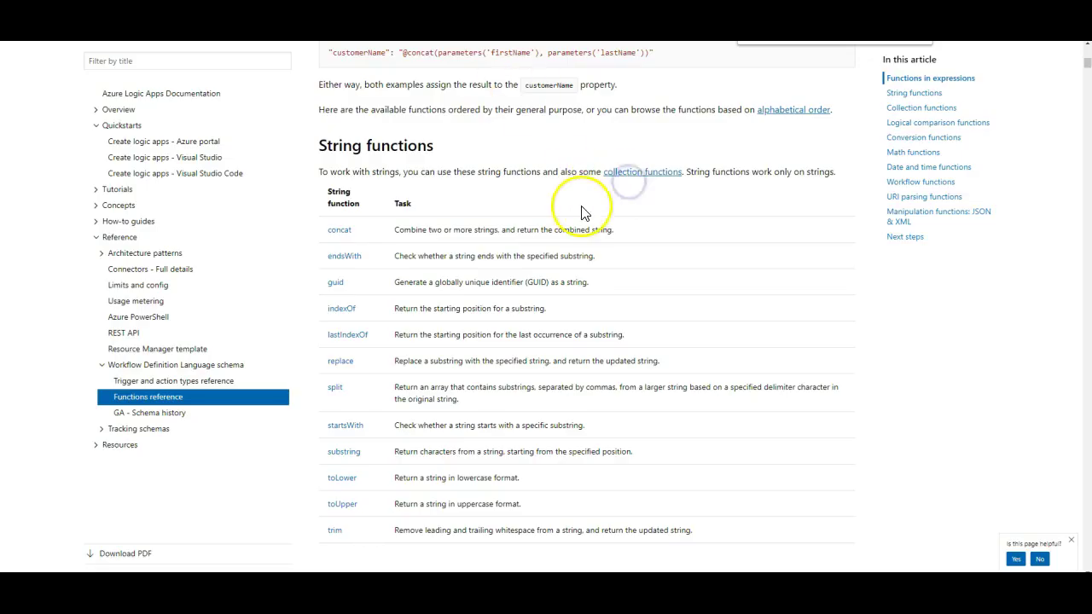
text(add)
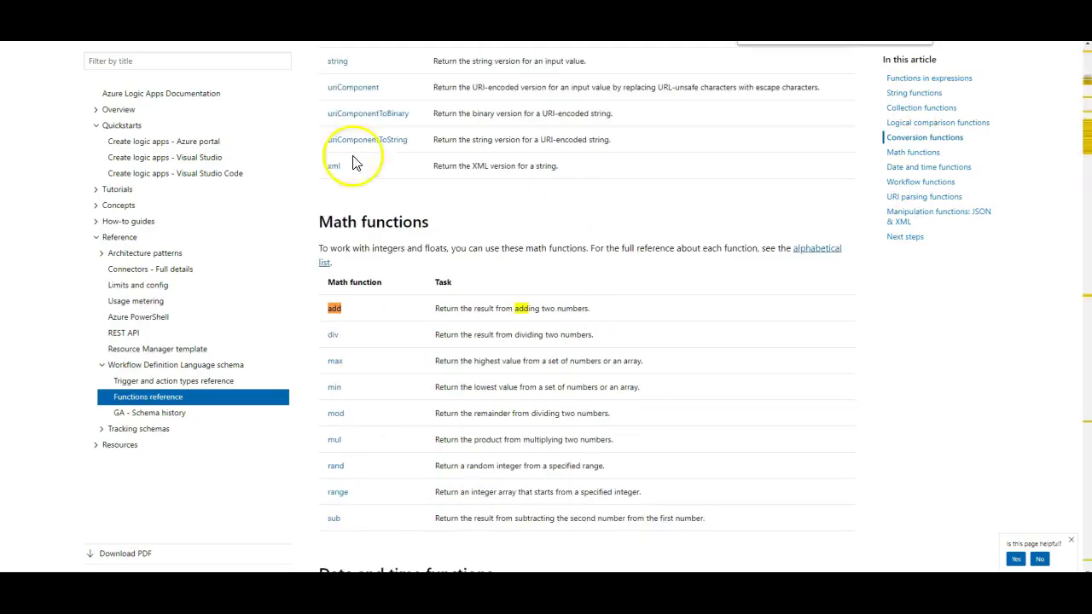
right_click(337, 308)
click(349, 313)
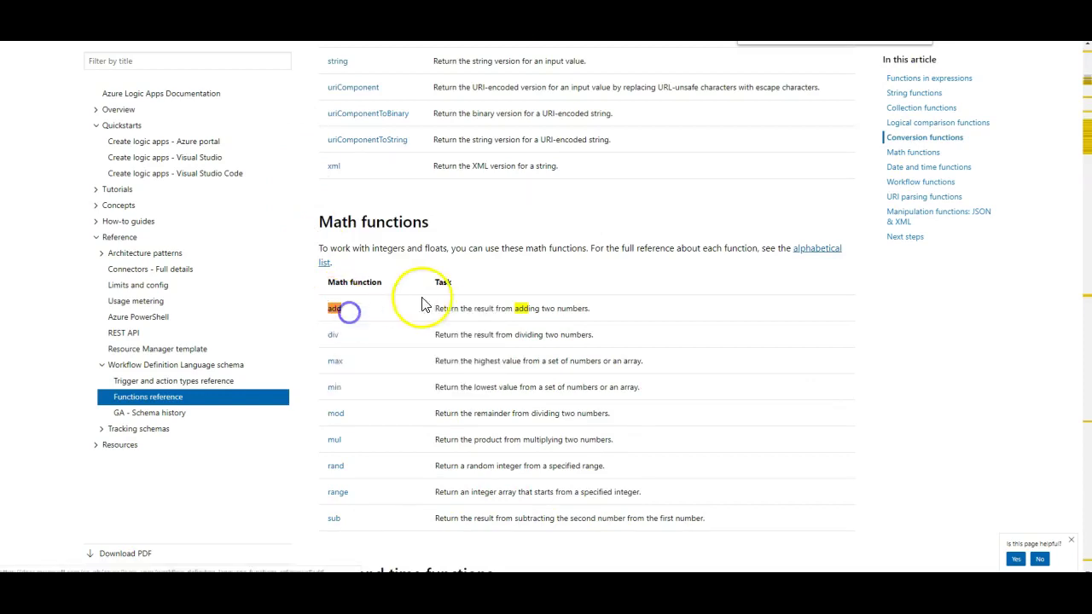
key(ctrl+Tab)
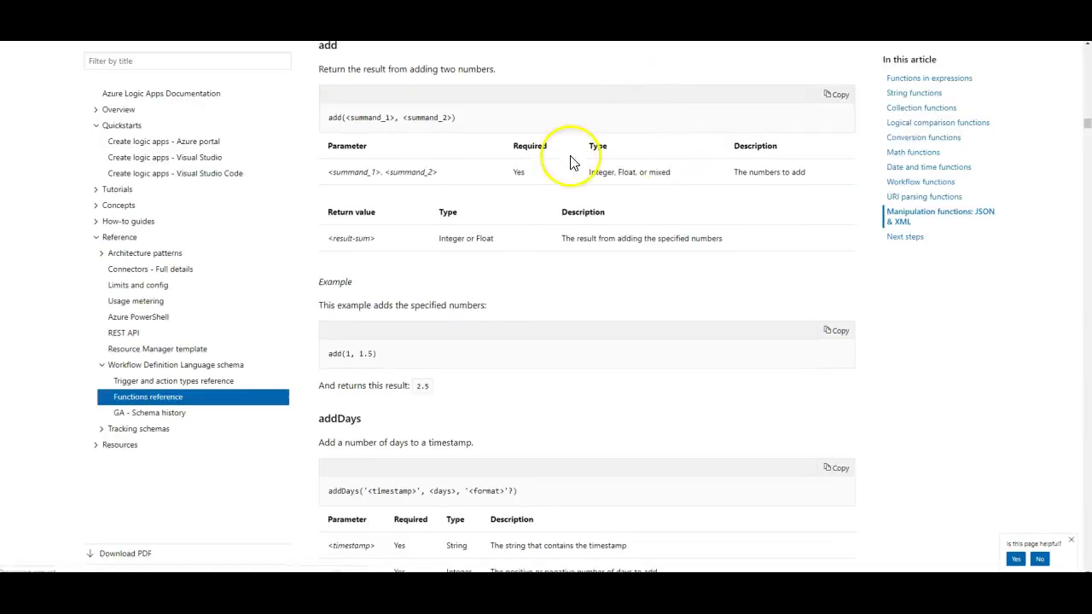
drag(343, 118, 453, 118)
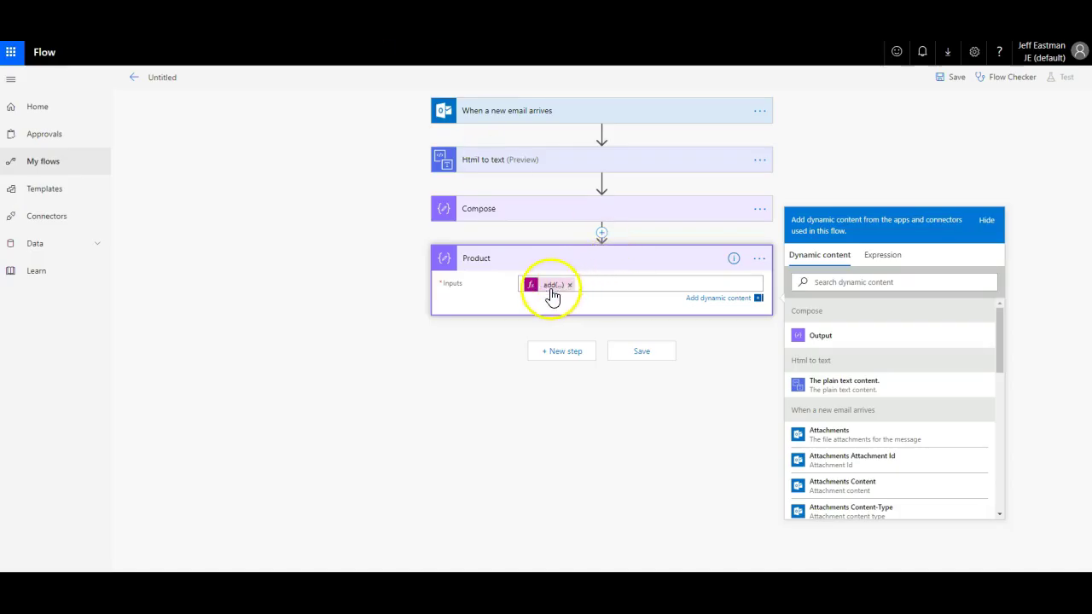
Reopen the Product action's add expression in the flow and examine its indexOf part and its second summand.
click(550, 287)
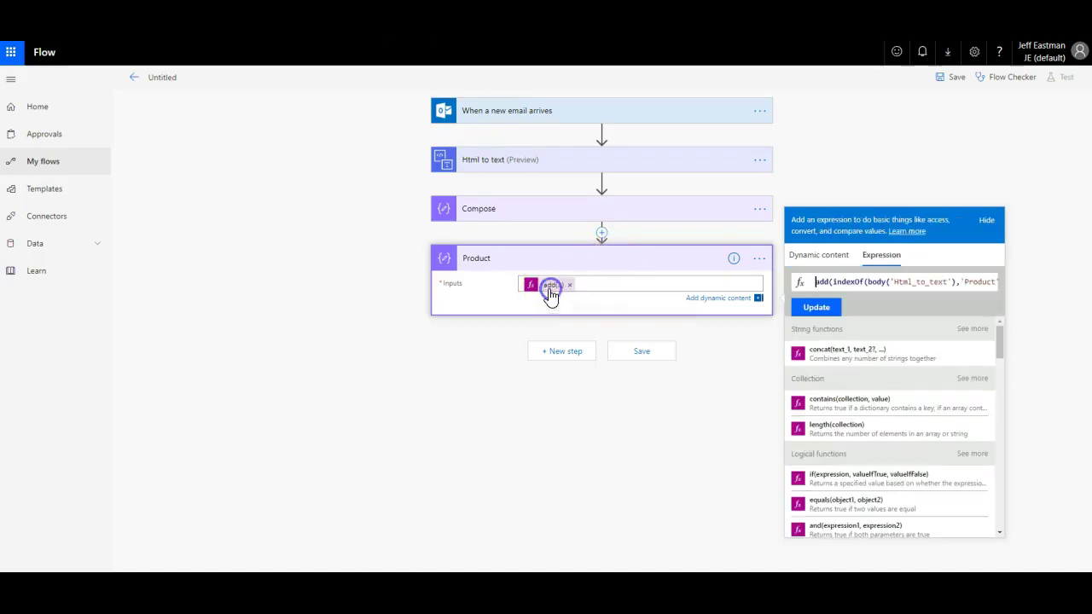
drag(832, 281, 952, 282)
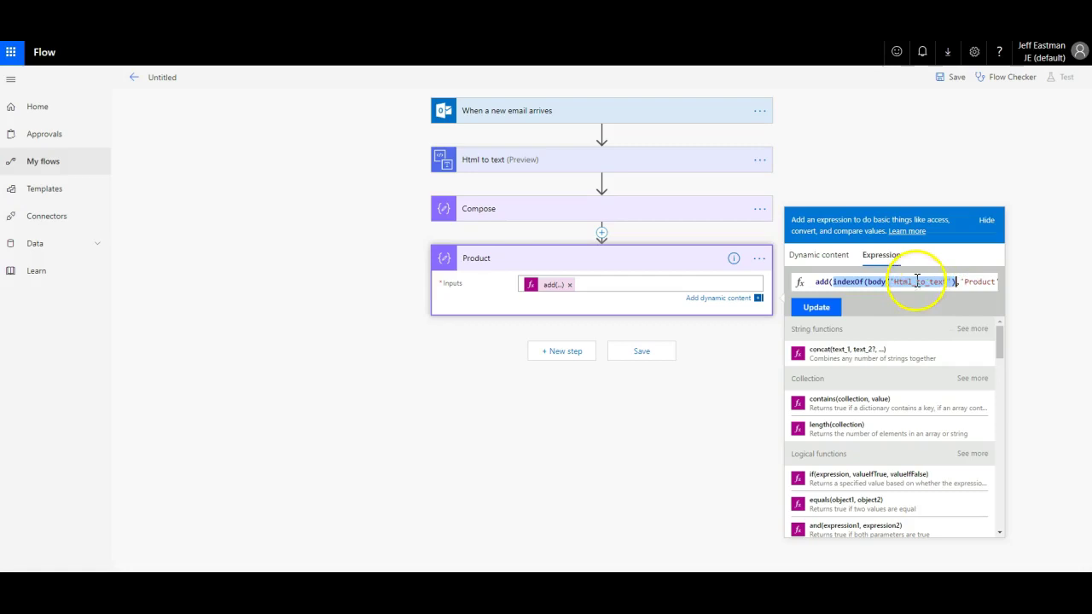
click(915, 281)
drag(968, 280, 839, 285)
click(952, 282)
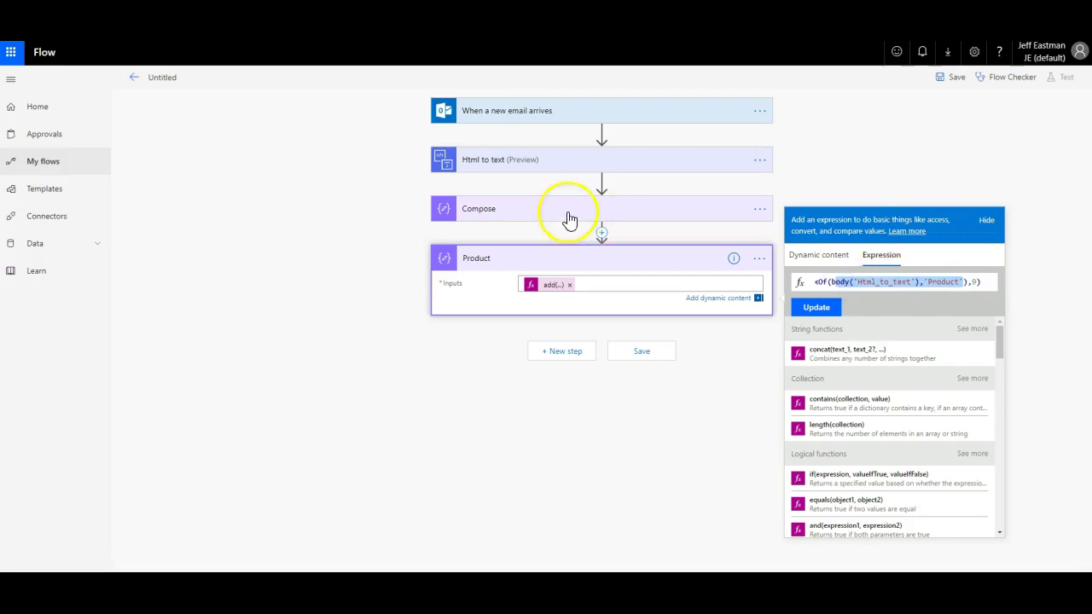
click(972, 283)
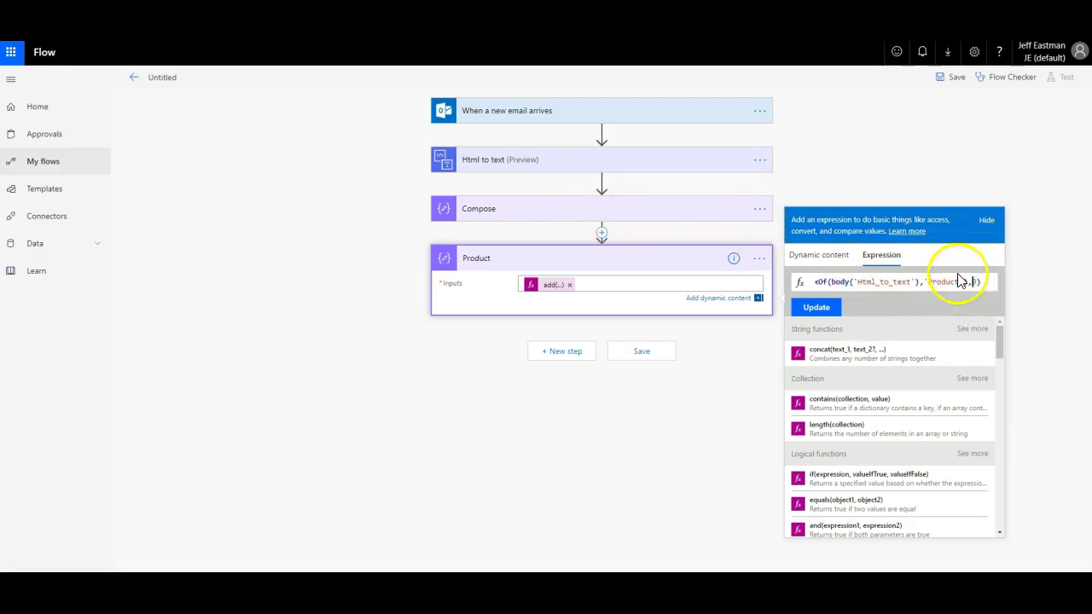
click(858, 225)
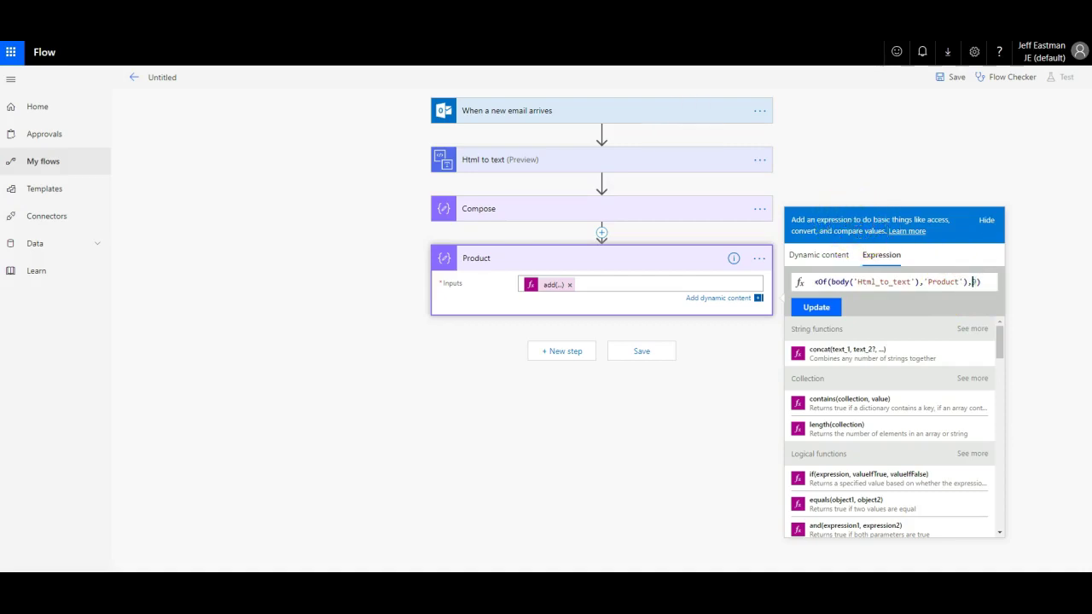
Review the length expression of the first Compose action and compare it with the Product action's add expression.
click(537, 208)
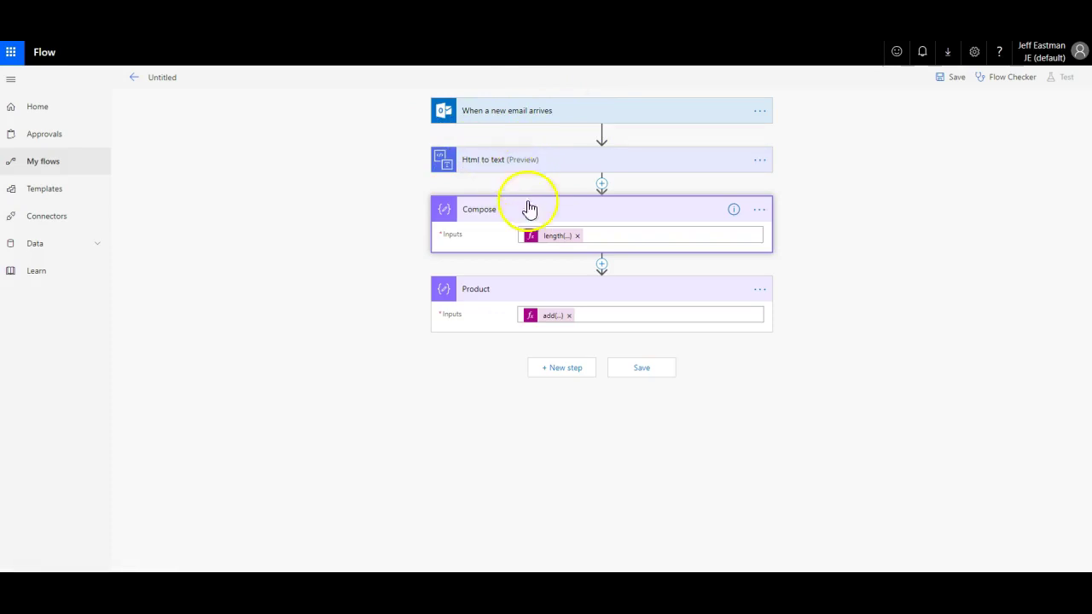
click(556, 235)
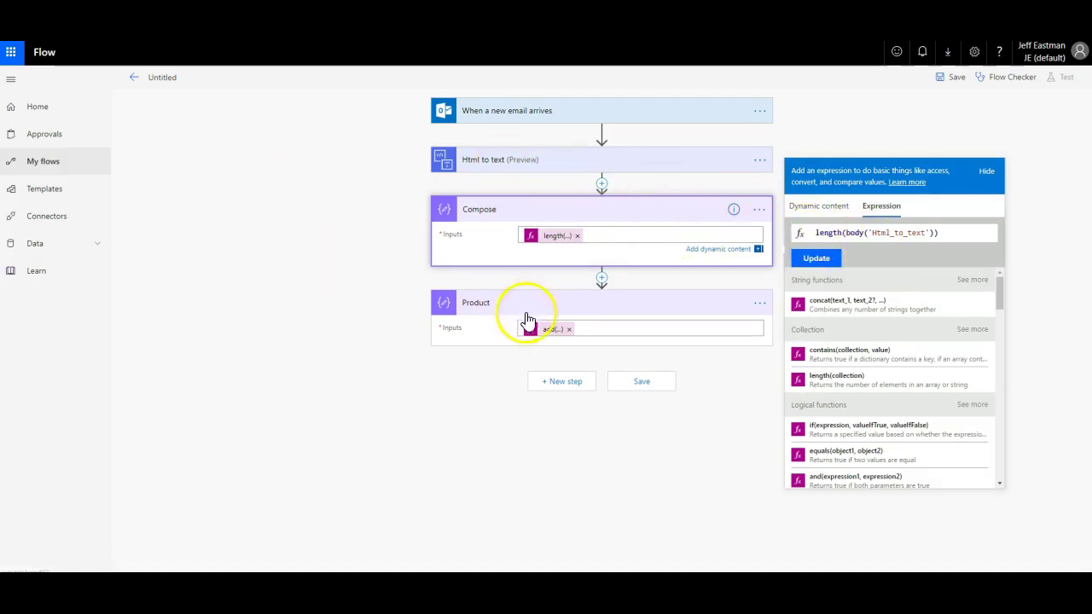
click(555, 330)
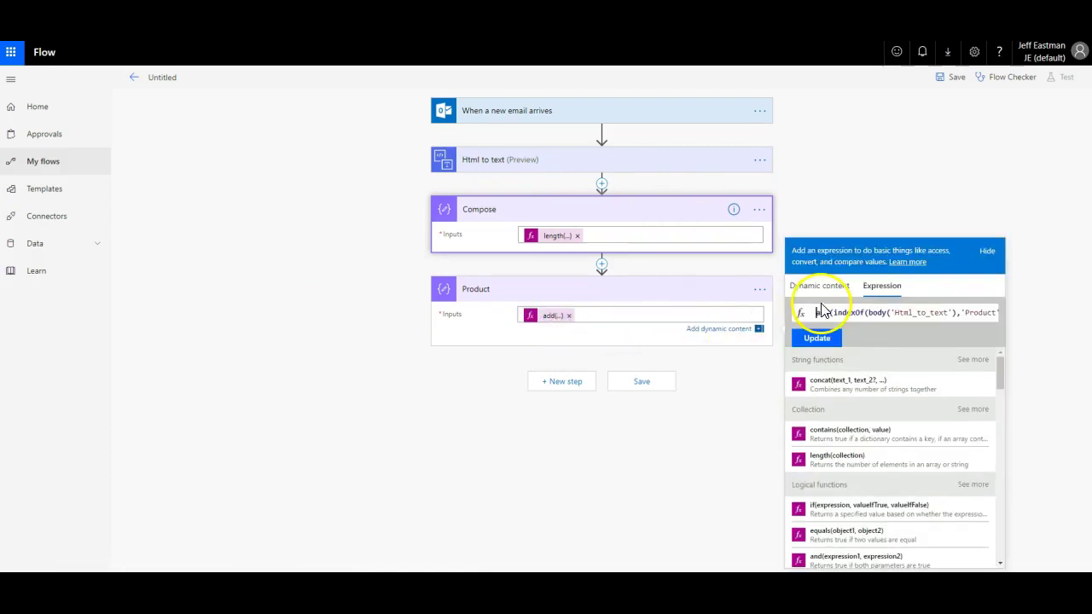
drag(819, 311, 983, 312)
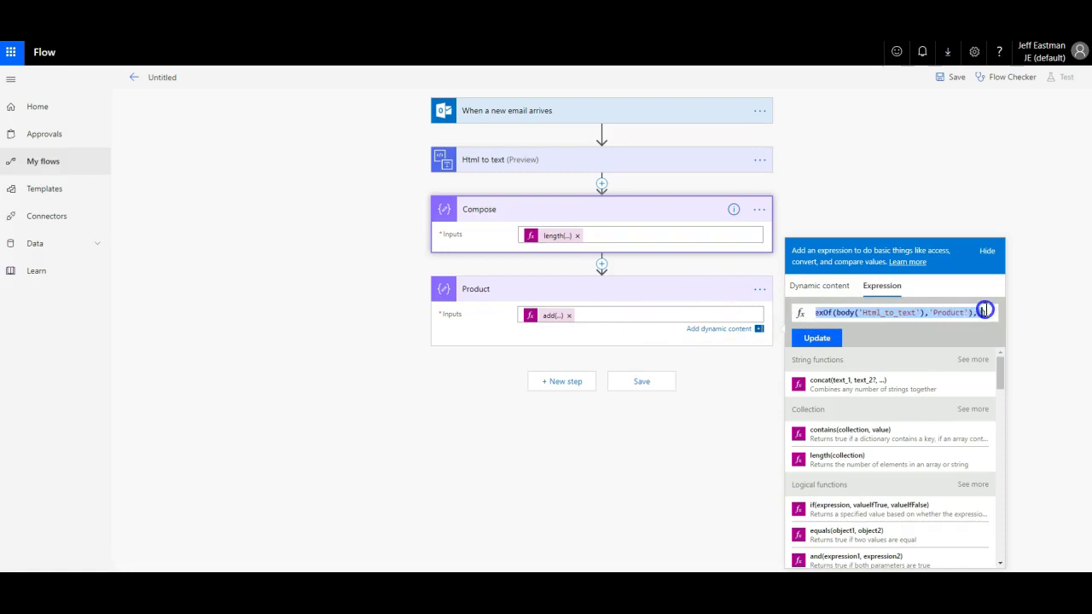
click(967, 312)
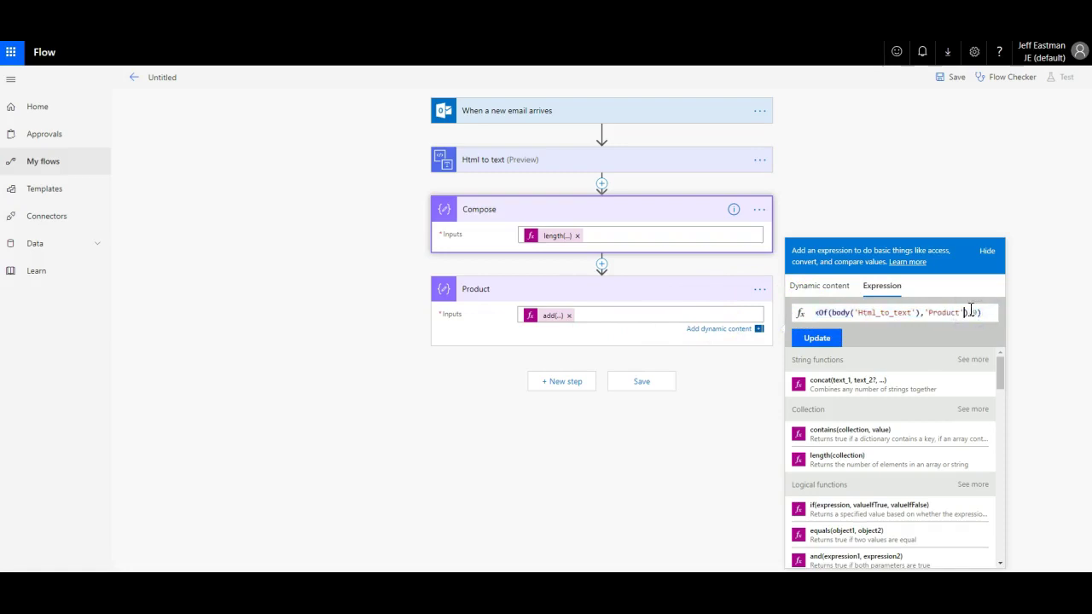
drag(982, 311, 972, 311)
Add another Data Operations Compose action after the Product action.
click(565, 382)
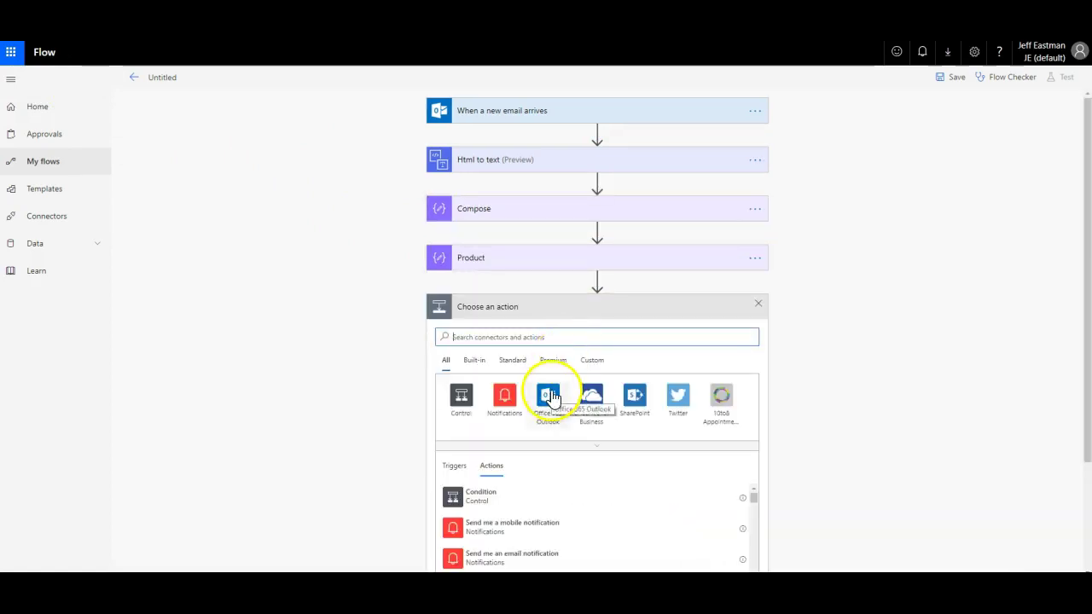
text(compos)
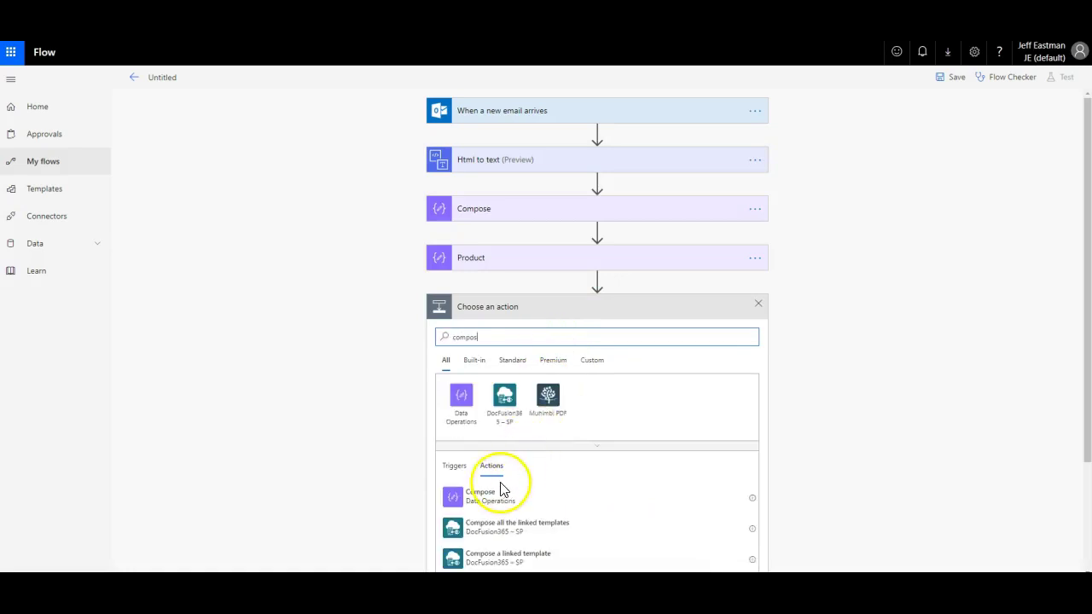
click(501, 492)
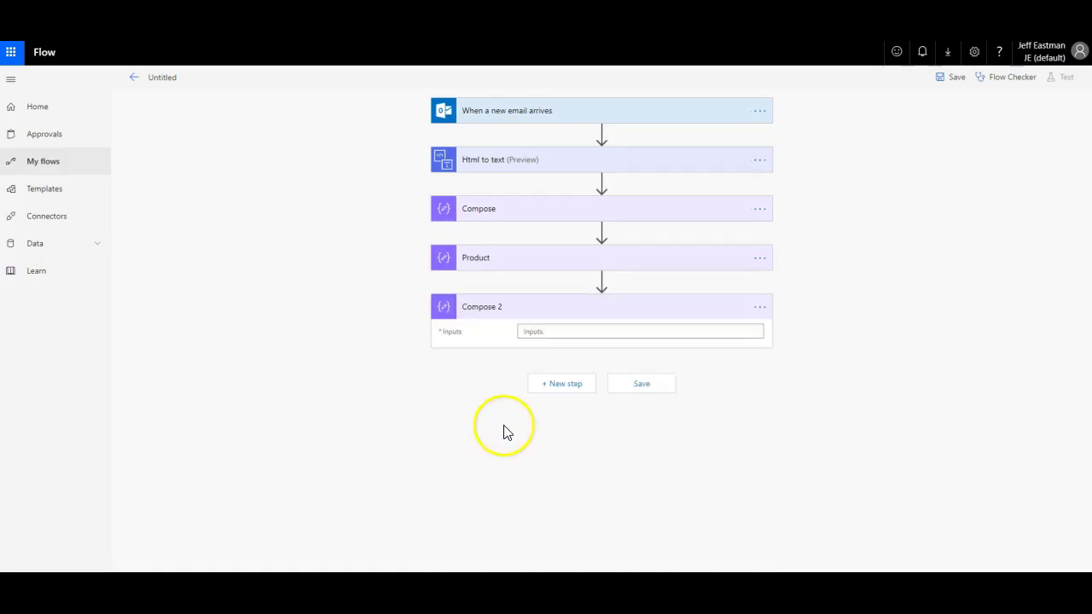
Start a substring expression in the Compose 2 inputs with body('Html_to_text') as the source text.
click(587, 332)
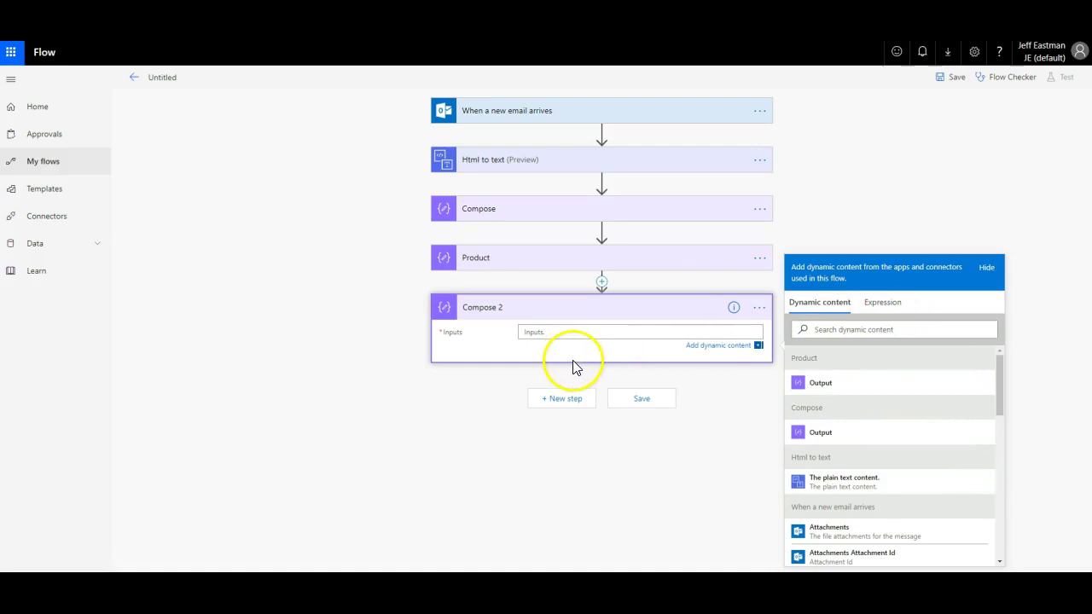
click(897, 304)
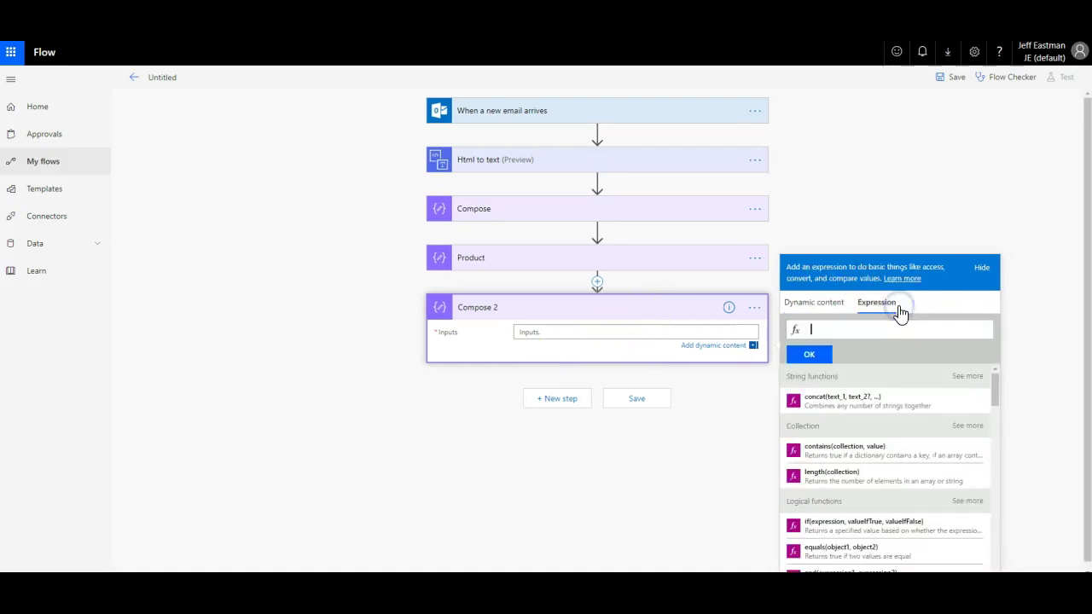
click(865, 329)
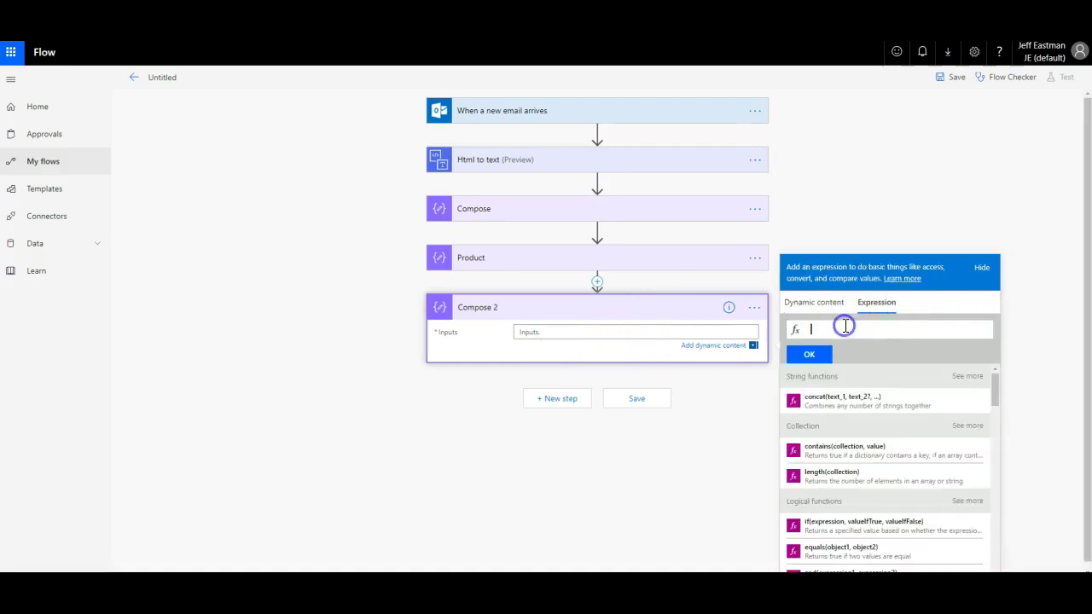
text(sub)
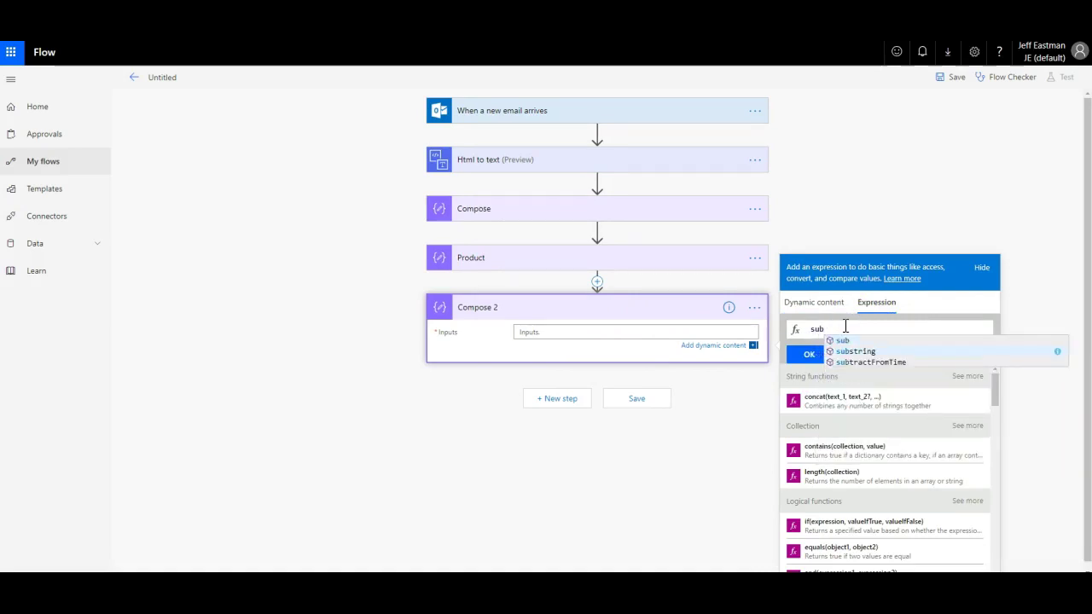
key(Return)
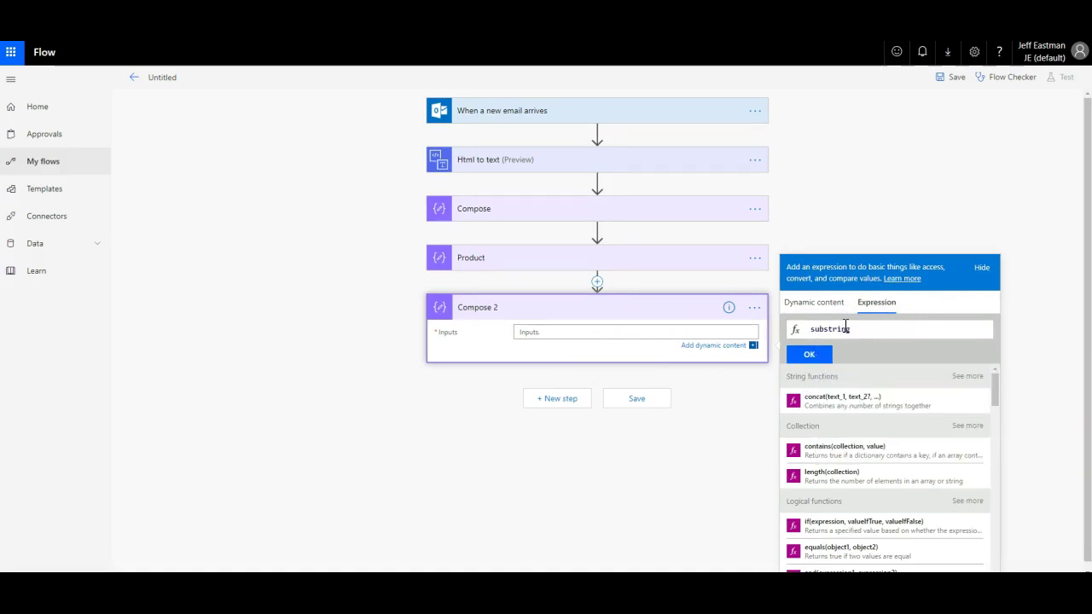
text((b)
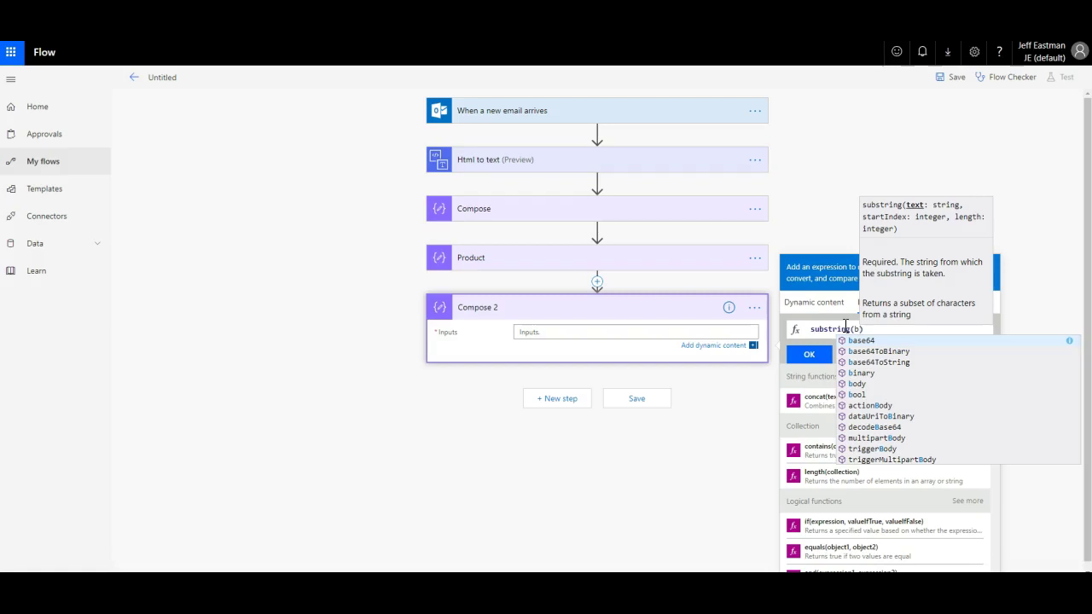
text(ody()
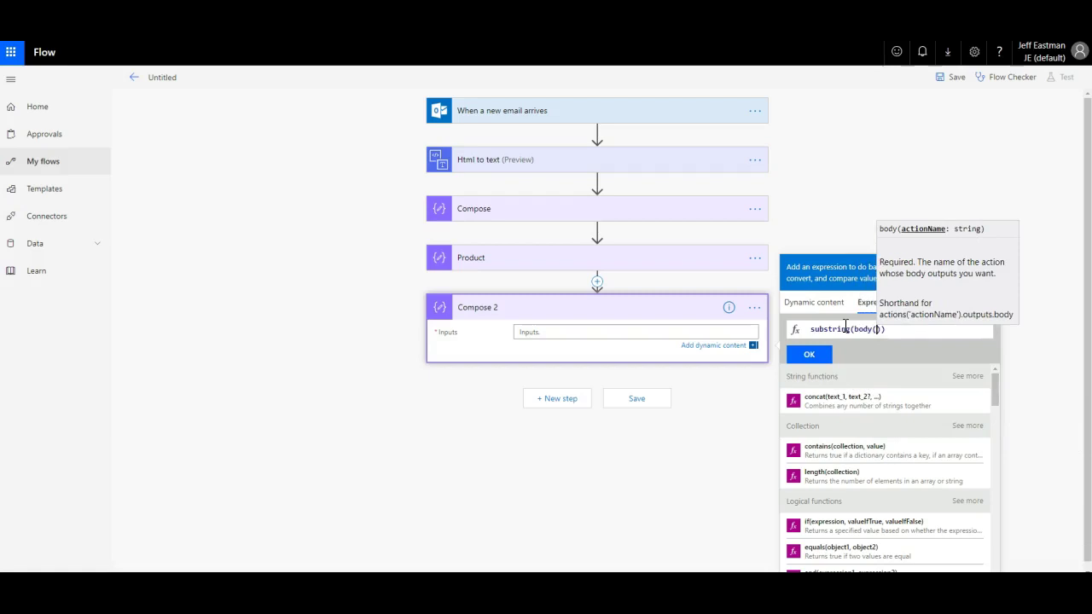
text('Html_to_text)
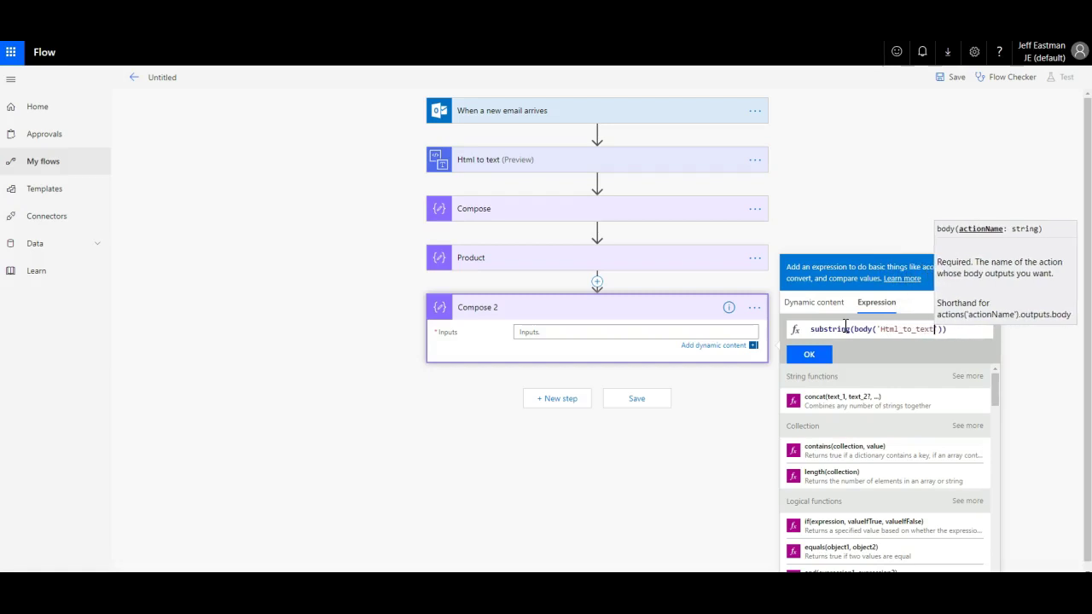
key(Right)
key(Right)
Add outputs('Product') as the start index of the Compose 2 substring expression.
text(,out)
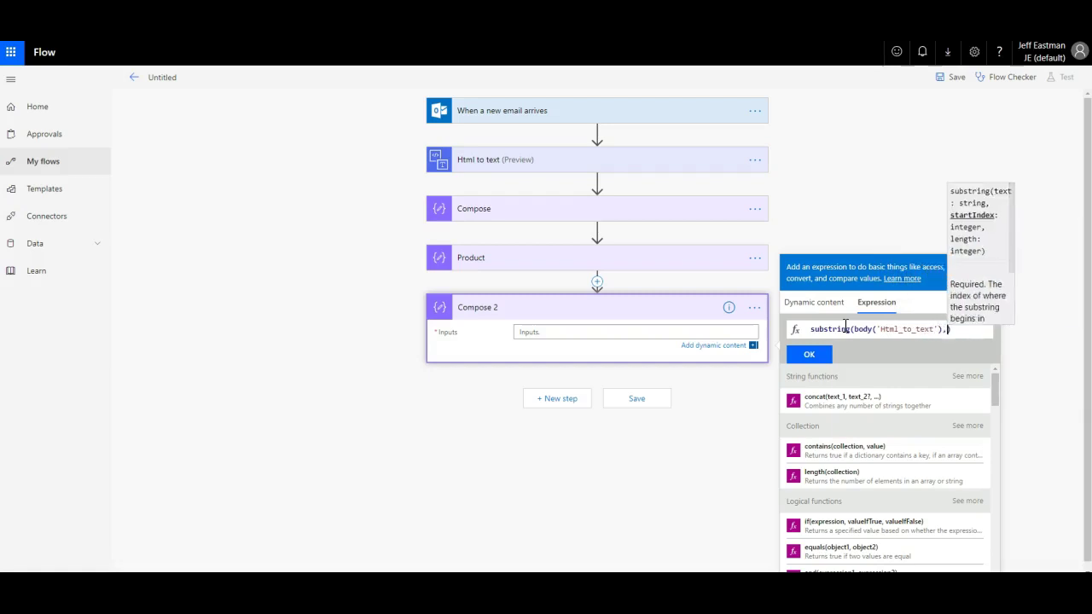
text(puts)
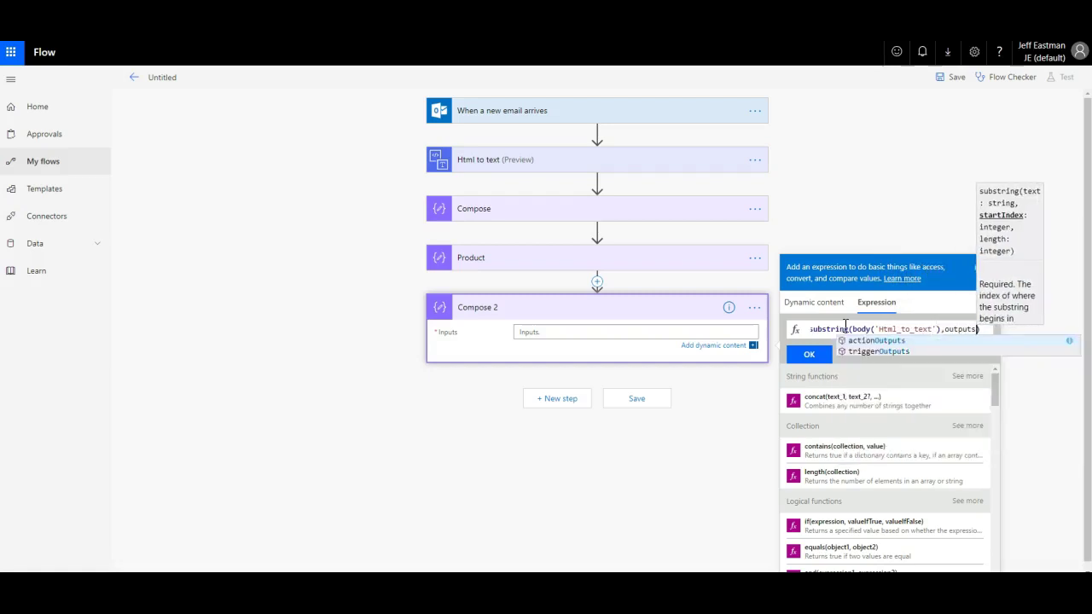
text((')
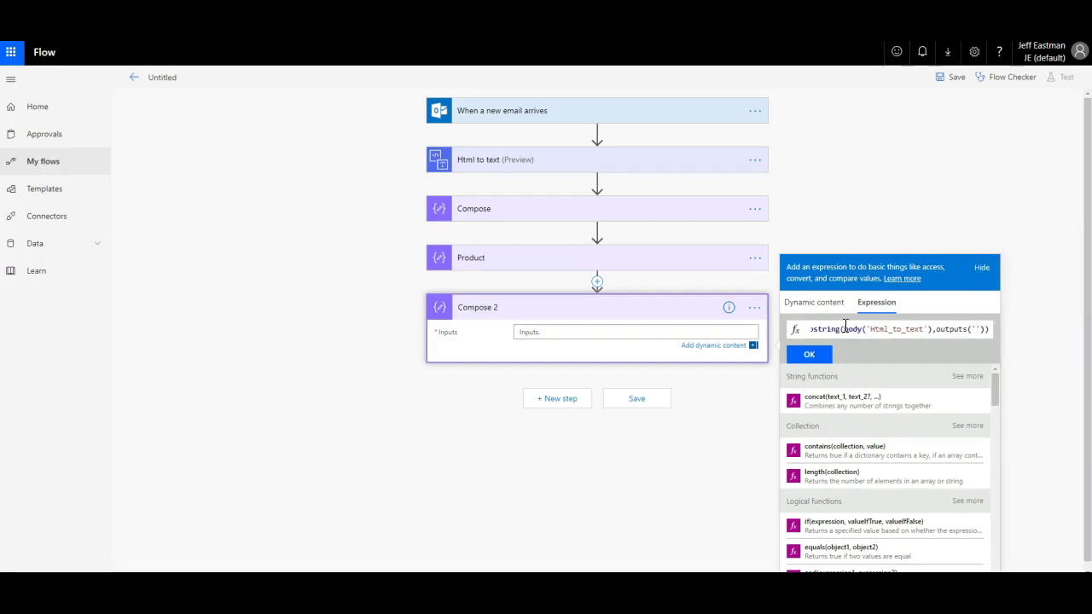
text(Produc)
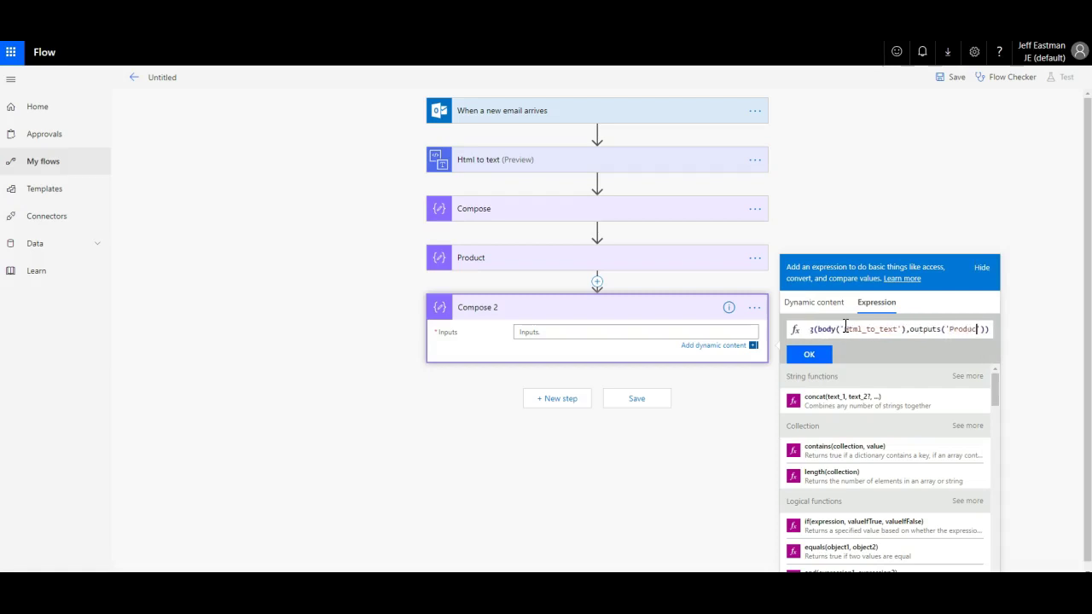
text(t)
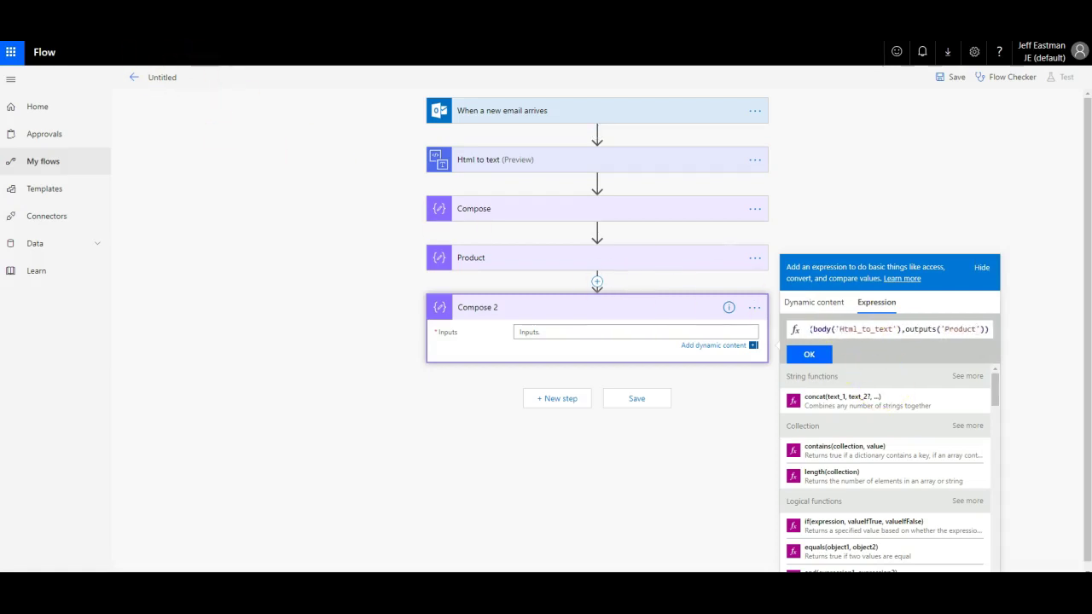
click(967, 331)
Switch to the Outlook draft of the alert email and check the length of its product value.
drag(1091, 71, 493, 68)
drag(964, 68, 920, 68)
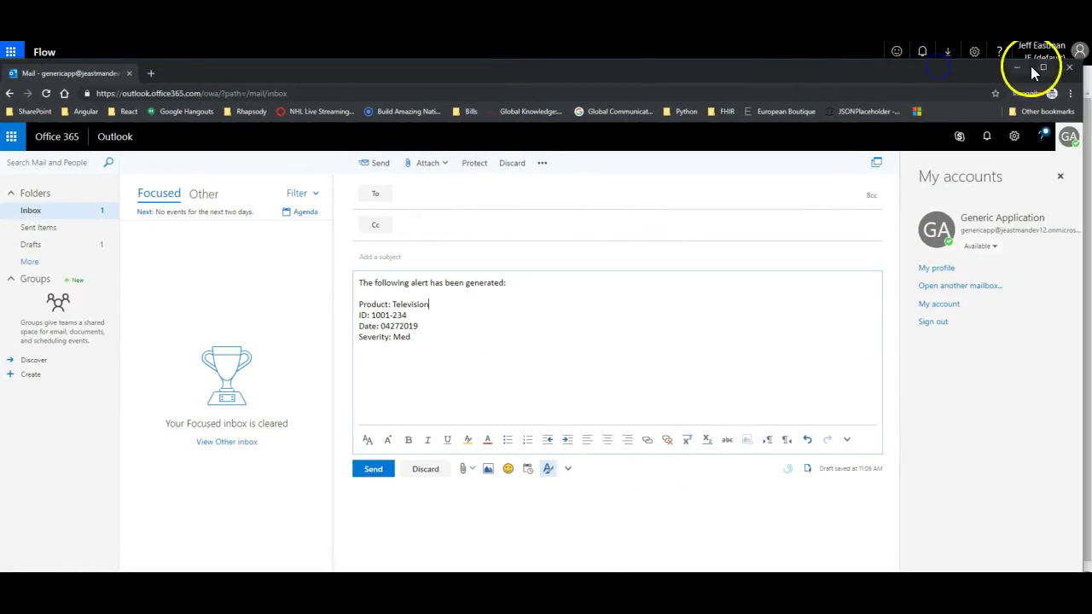
click(1041, 67)
drag(393, 220, 394, 220)
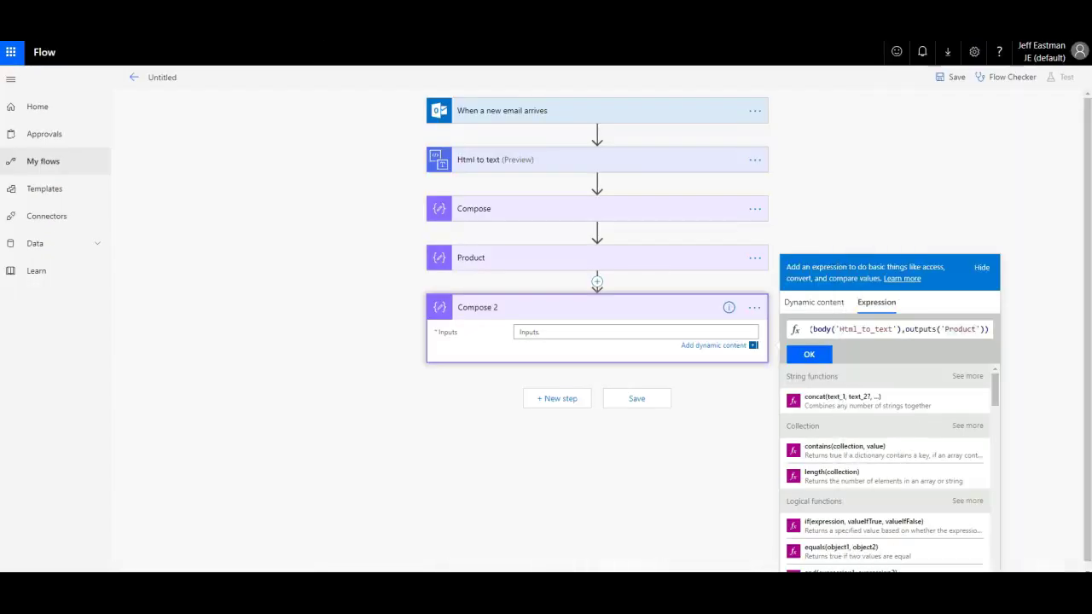
Set the substring length to 10 and insert the finished expression into the Compose 2 inputs.
click(988, 329)
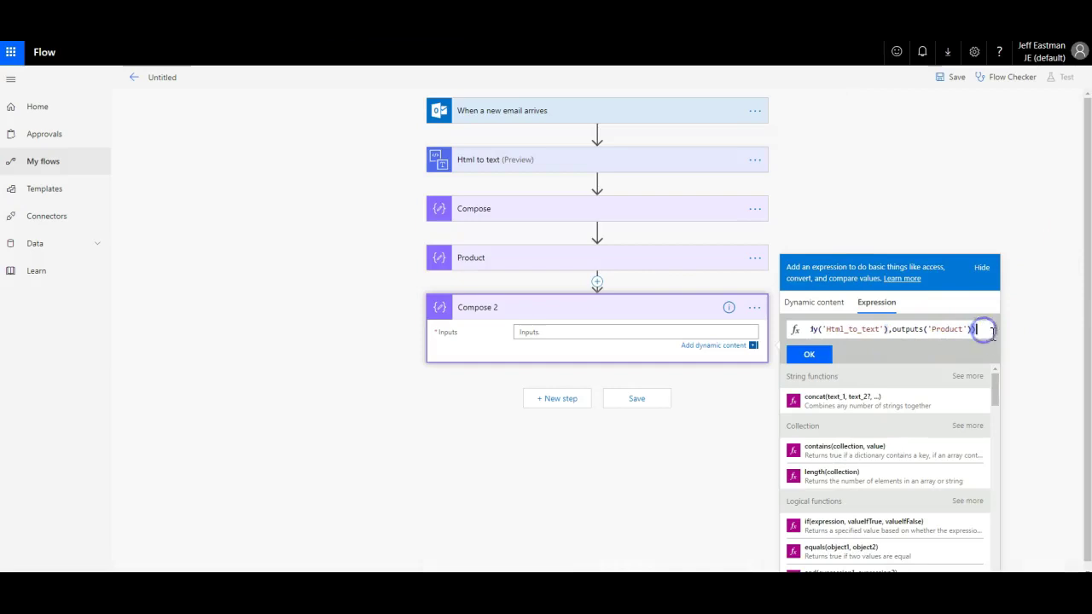
key(BackSpace)
text(,10)
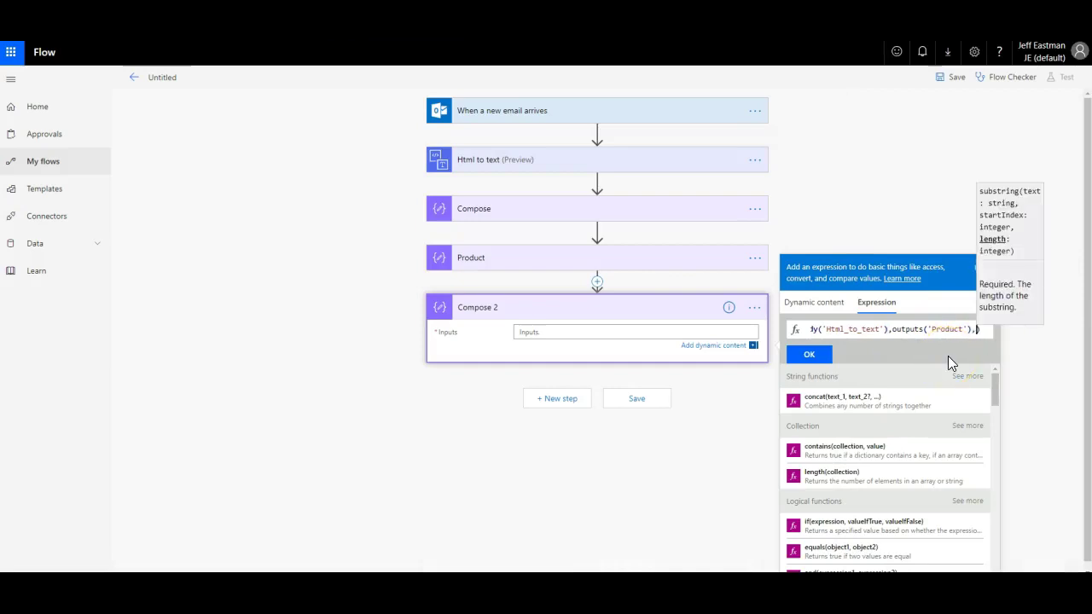
click(810, 354)
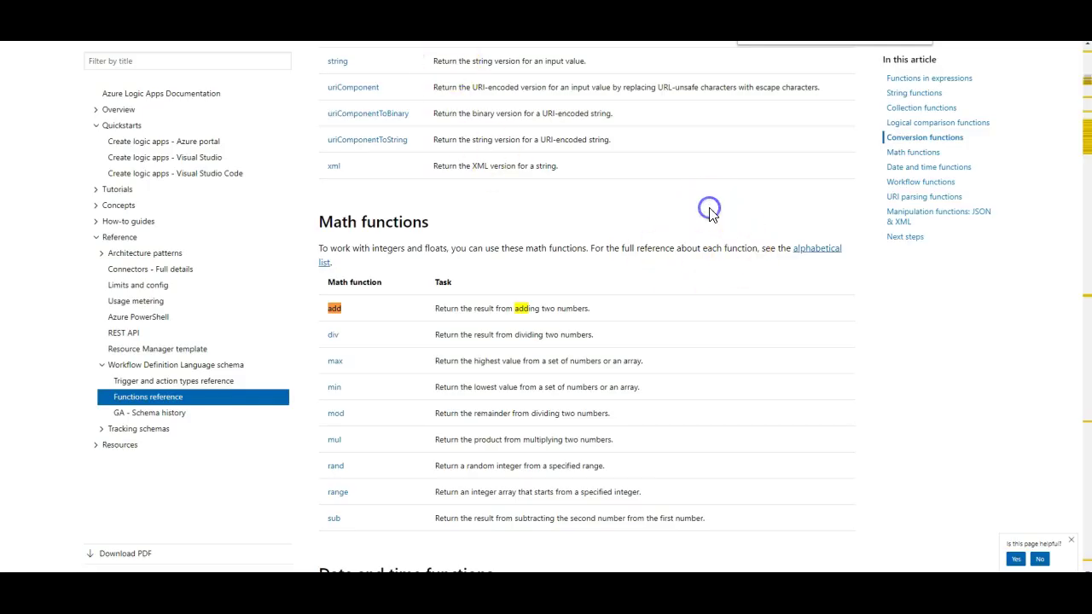
Look up the substring function in the Azure Logic Apps functions reference.
text(substr)
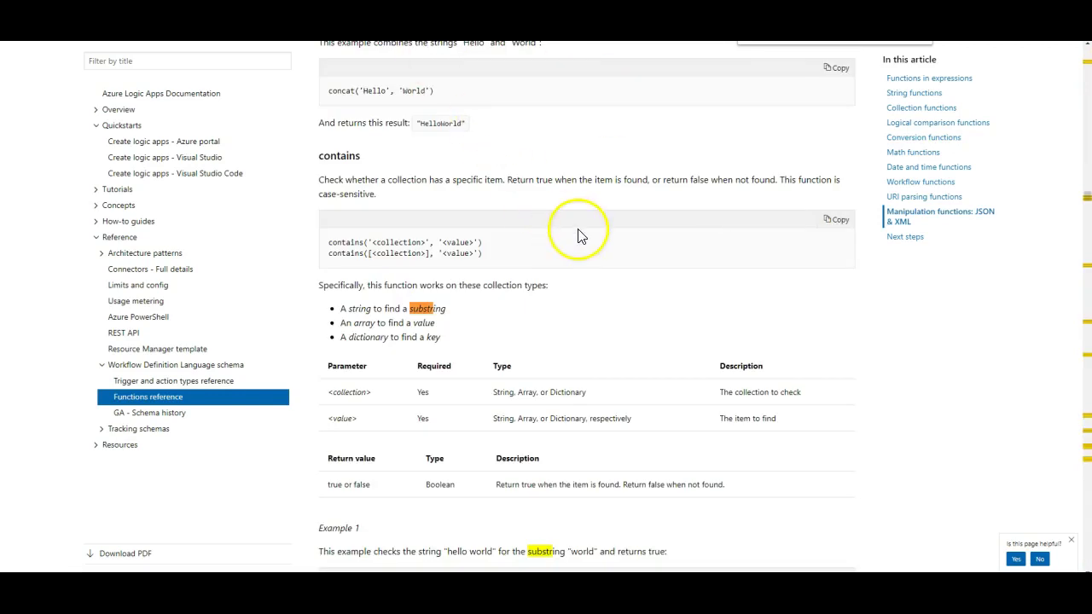
scroll(565, 224, down, 3)
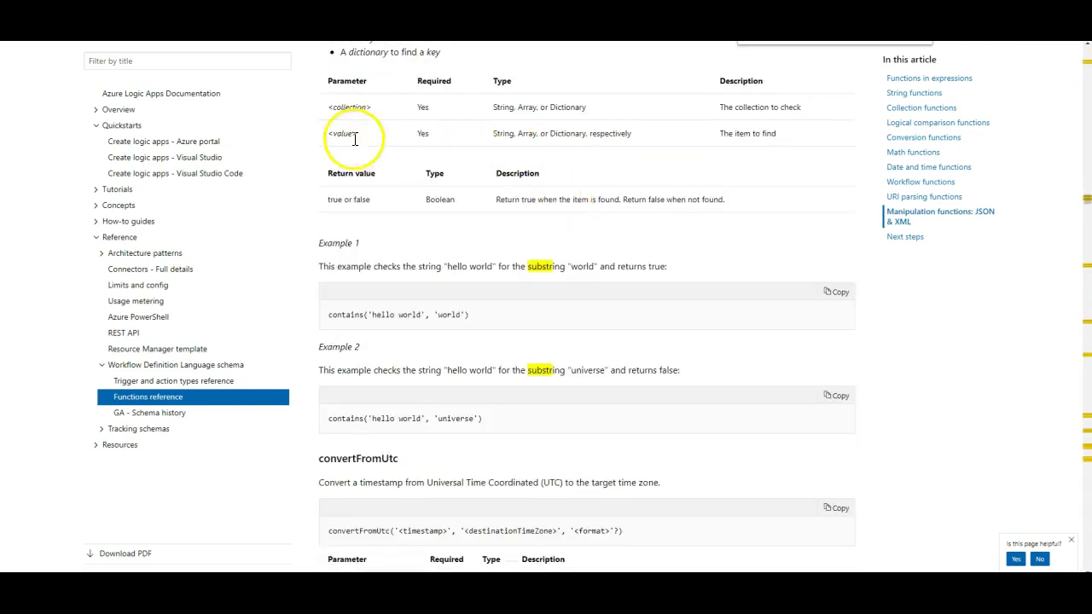
scroll(431, 190, up, 1)
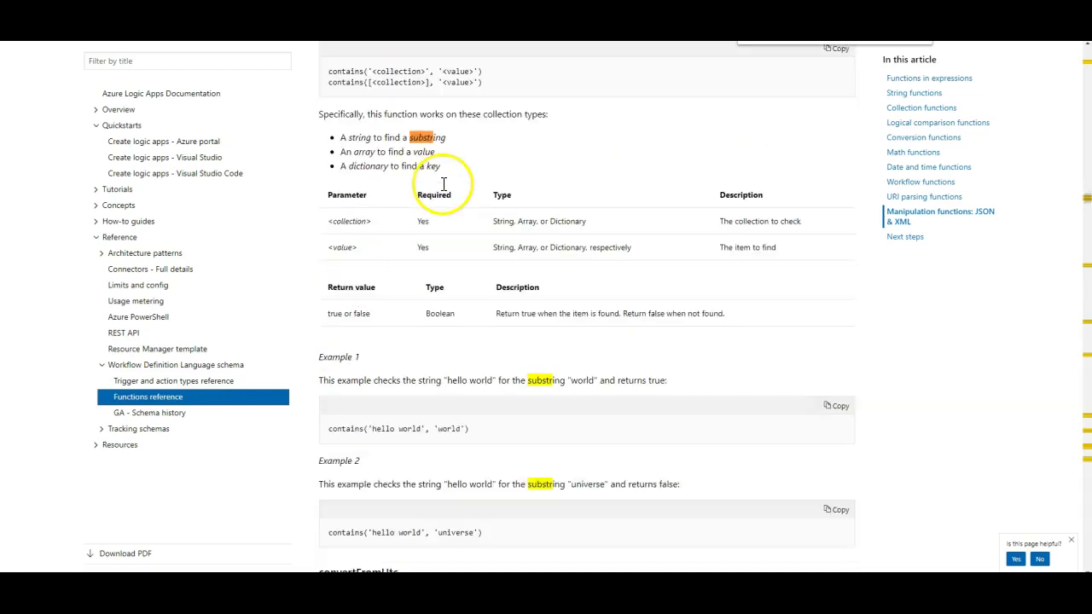
scroll(446, 183, down, 2)
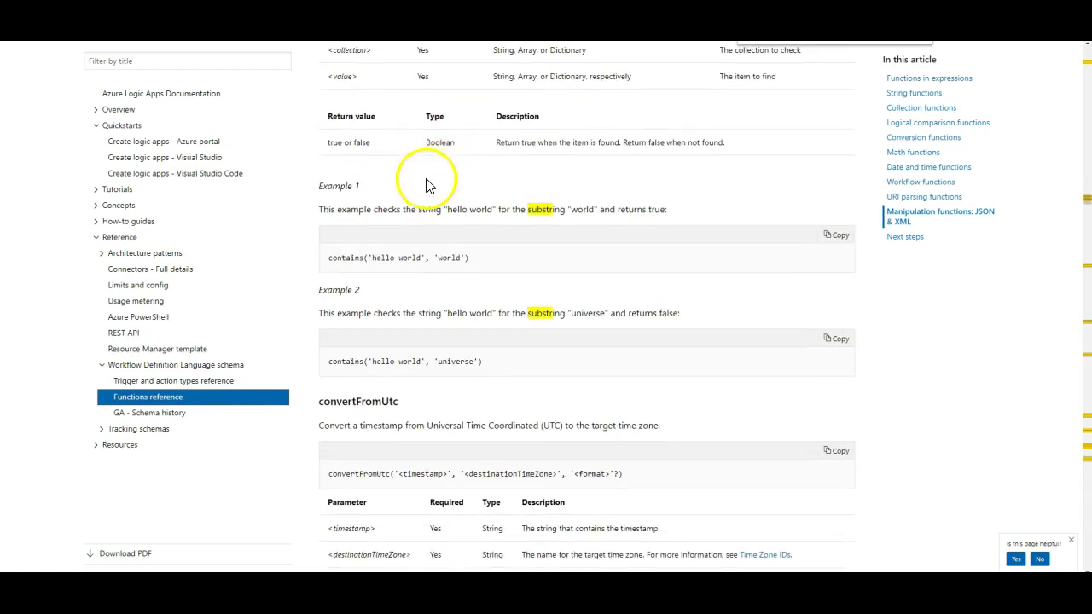
scroll(447, 181, down, 2)
scroll(500, 142, down, 2)
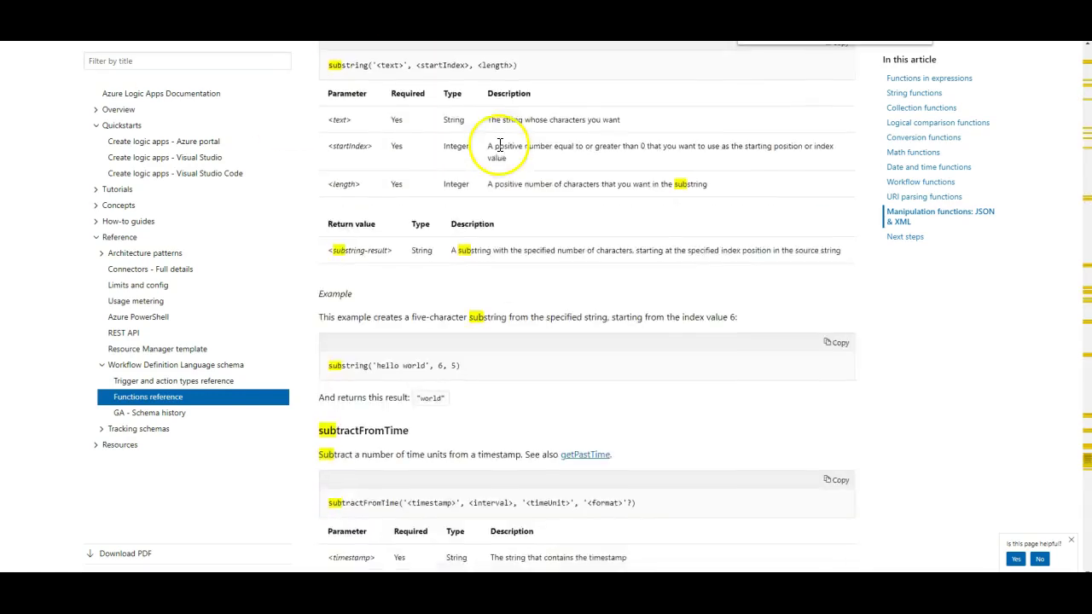
scroll(495, 143, up, 1)
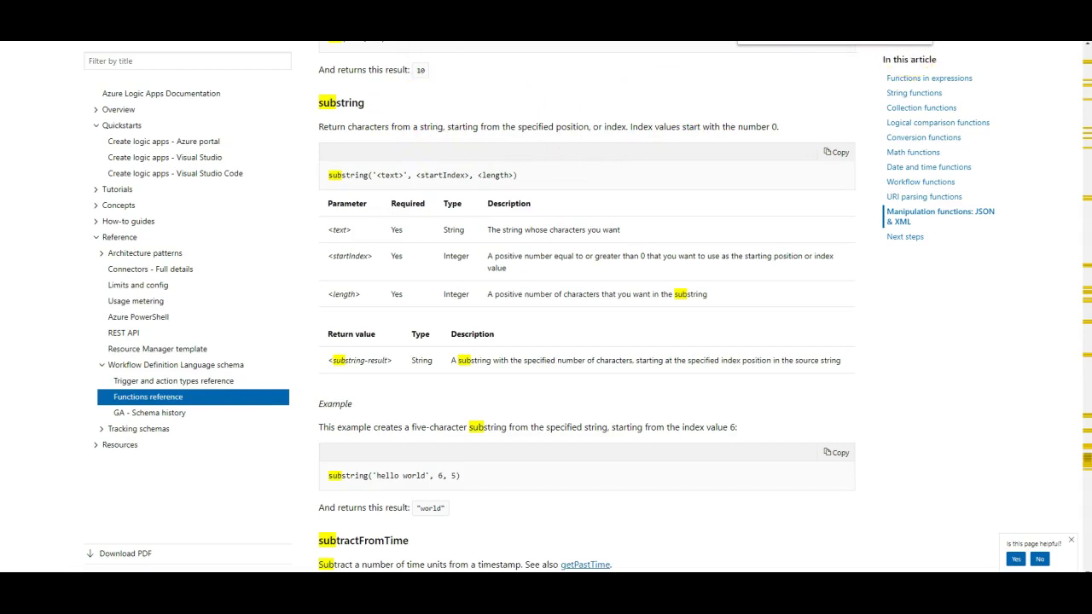
key(Escape)
Examine the text, startIndex and length parameters in the reference's substring syntax.
drag(332, 178, 371, 175)
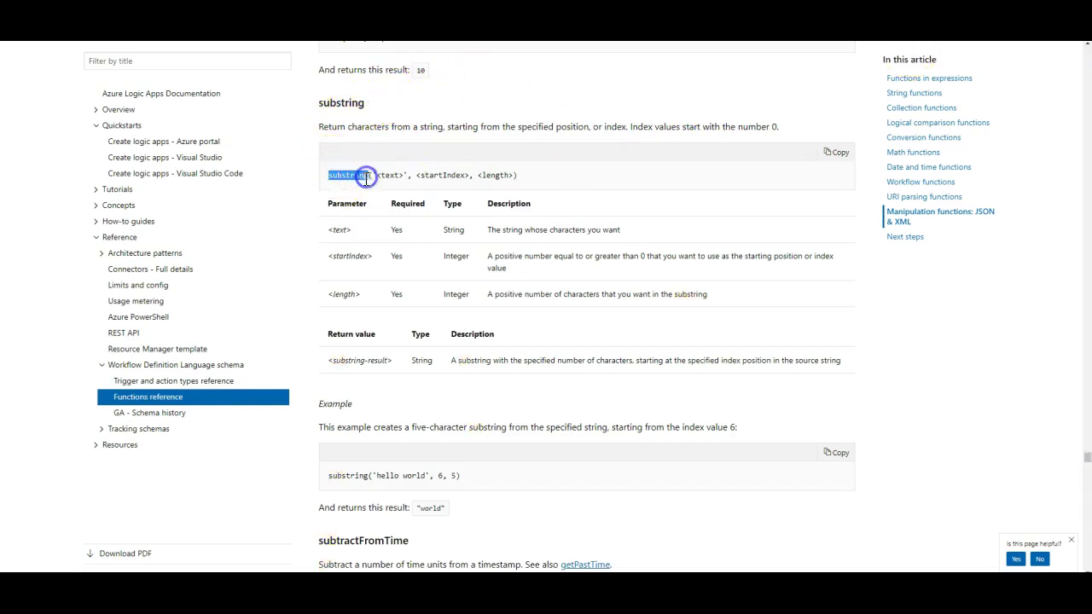
click(378, 177)
drag(404, 175, 517, 176)
drag(382, 175, 463, 177)
drag(497, 177, 498, 177)
click(495, 176)
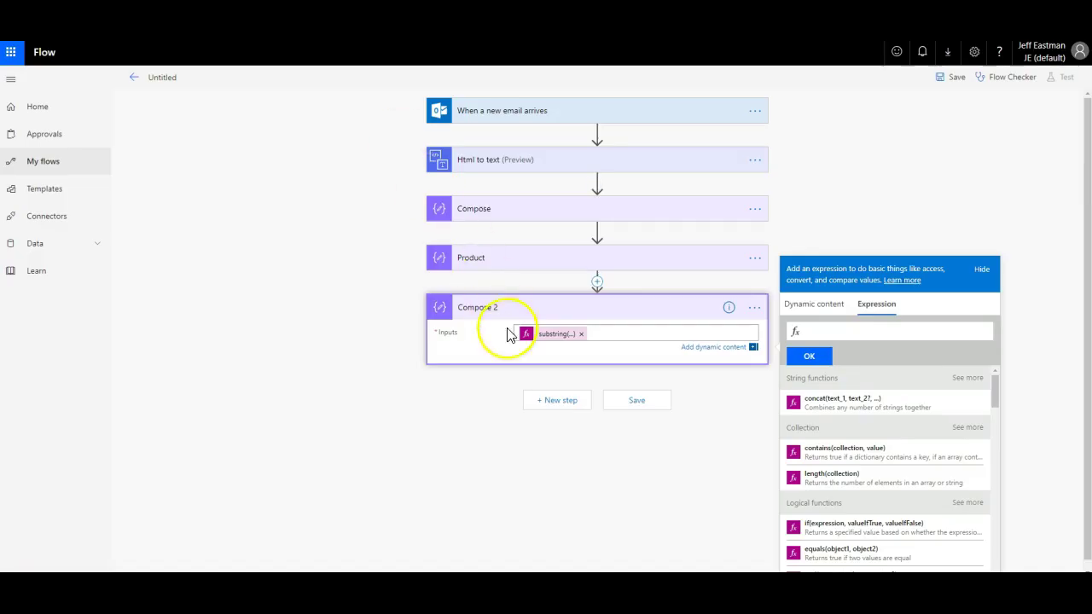
Reopen the Compose 2 substring expression and examine its source text, start index and length arguments.
click(546, 333)
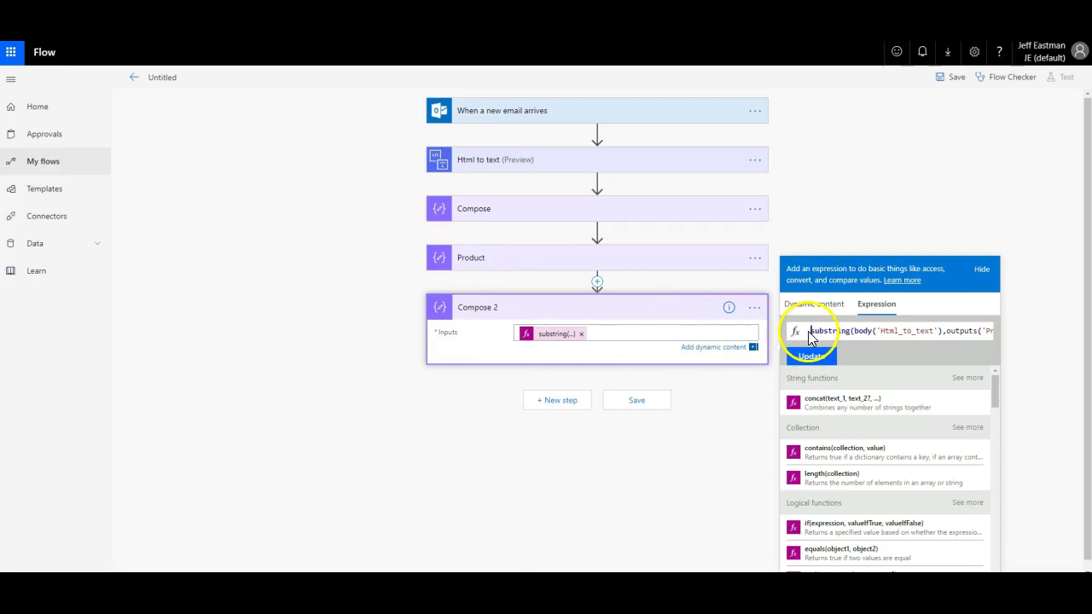
click(851, 332)
drag(853, 333, 985, 339)
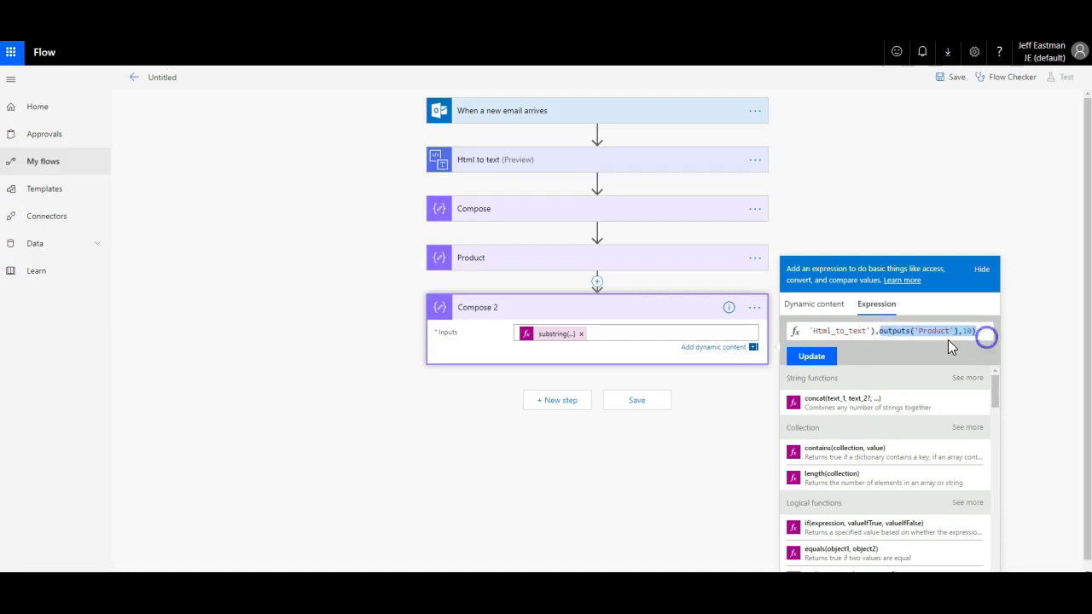
click(939, 336)
click(953, 332)
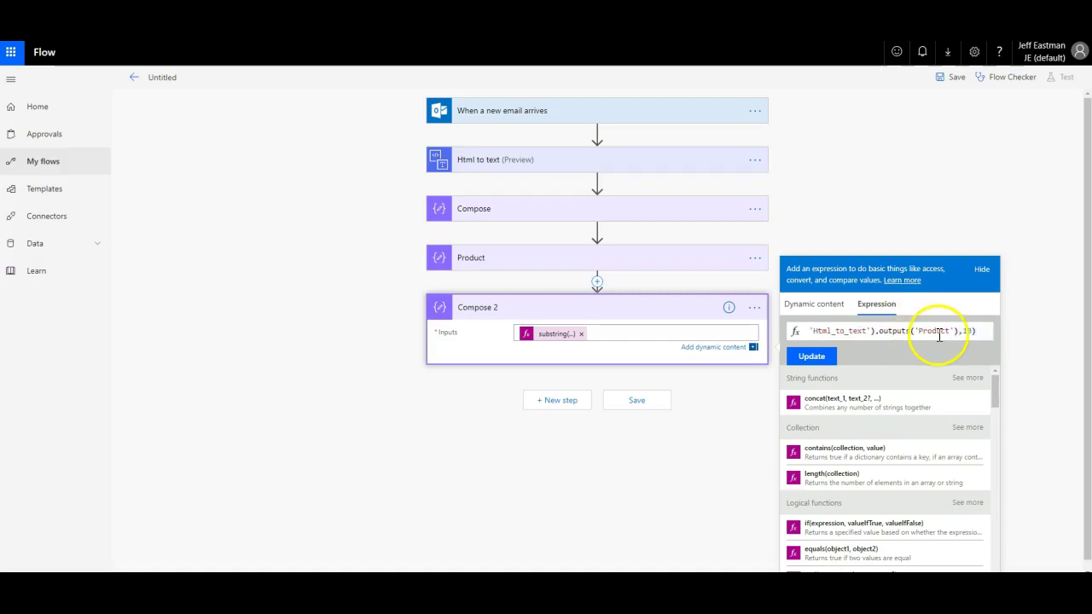
Expand the Product action and review the indexOf search text and second summand of its add expression.
click(700, 262)
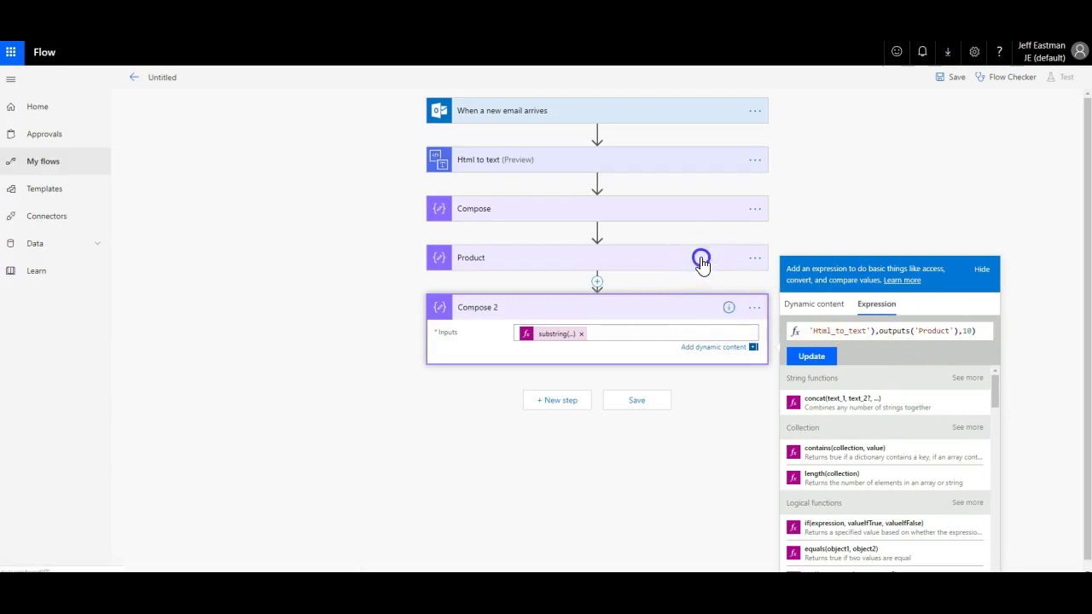
click(563, 286)
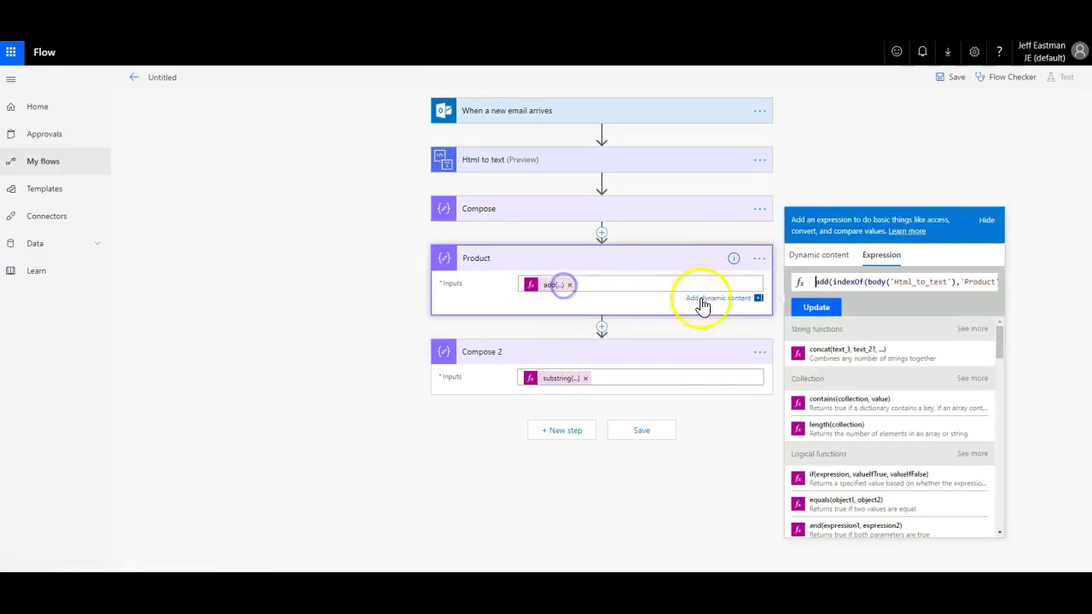
drag(876, 283, 987, 286)
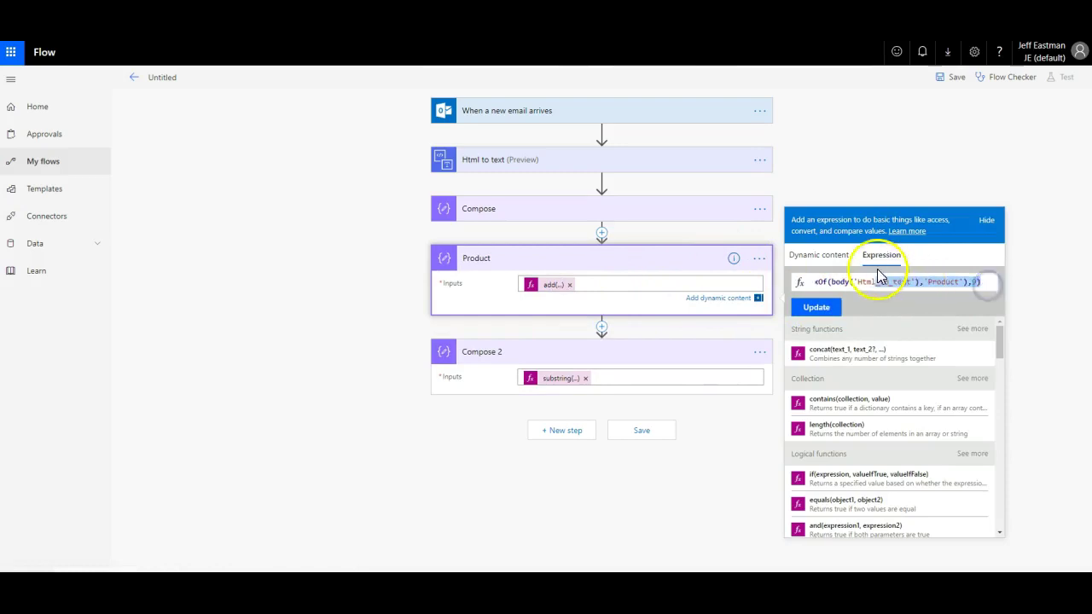
click(972, 283)
click(935, 283)
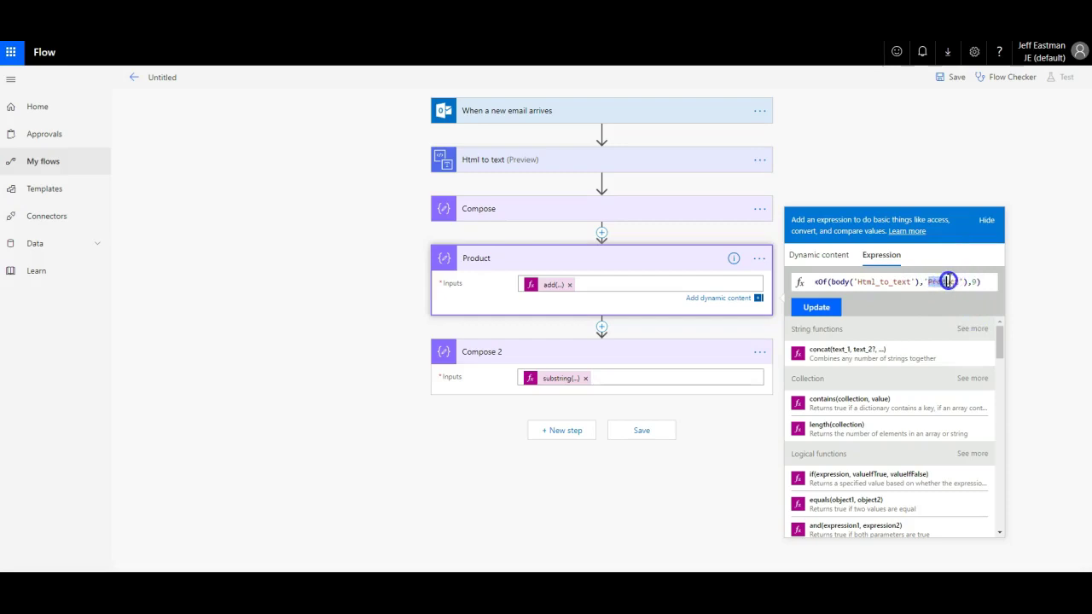
click(959, 281)
Review the output reference and length argument in the Compose 2 action's substring expression and update it.
click(560, 378)
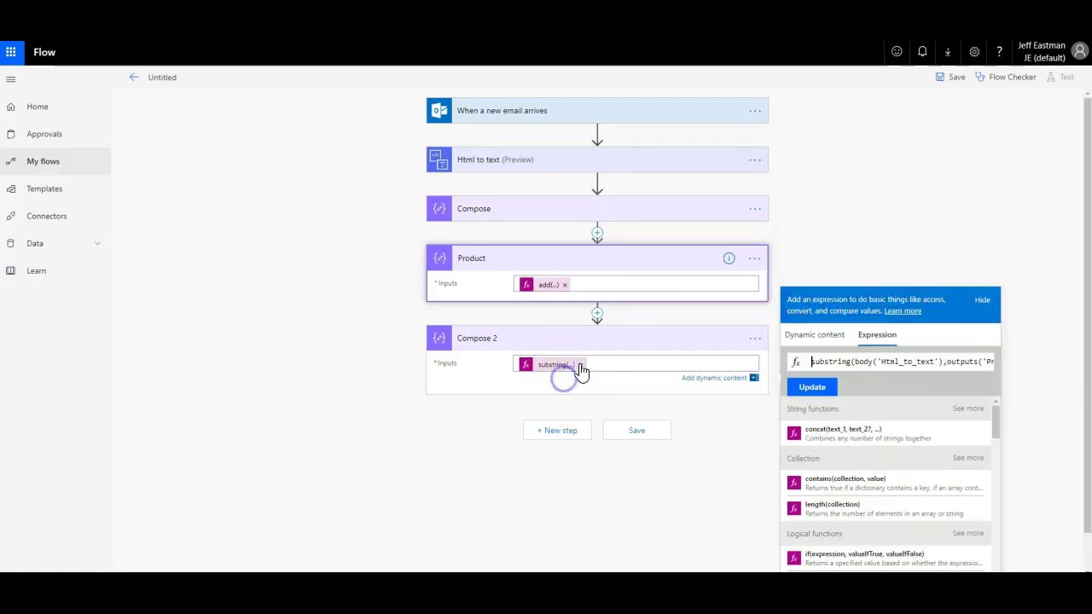
drag(945, 362, 989, 361)
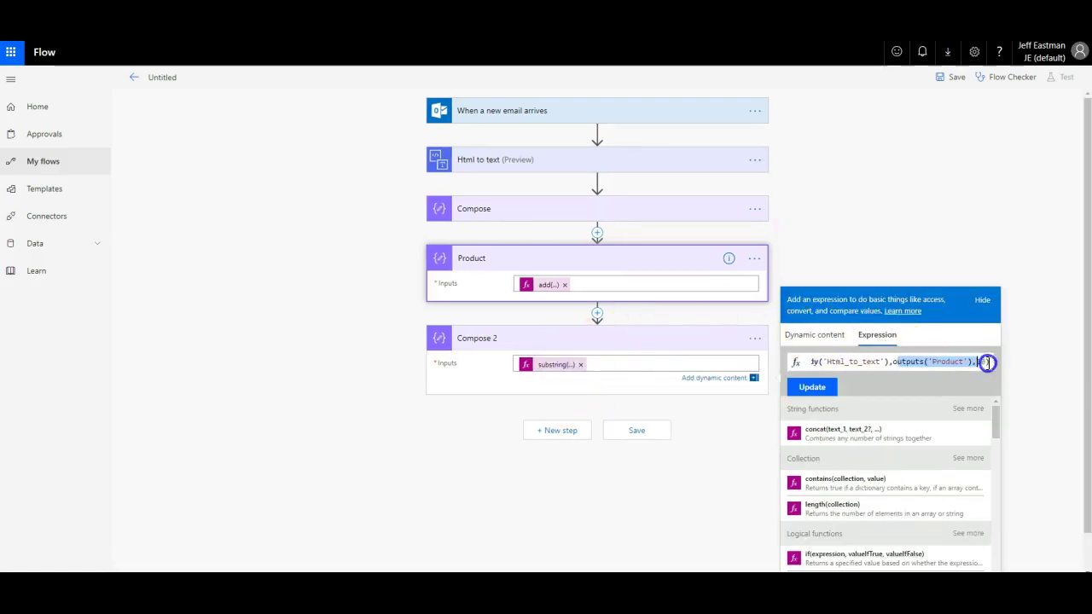
click(932, 362)
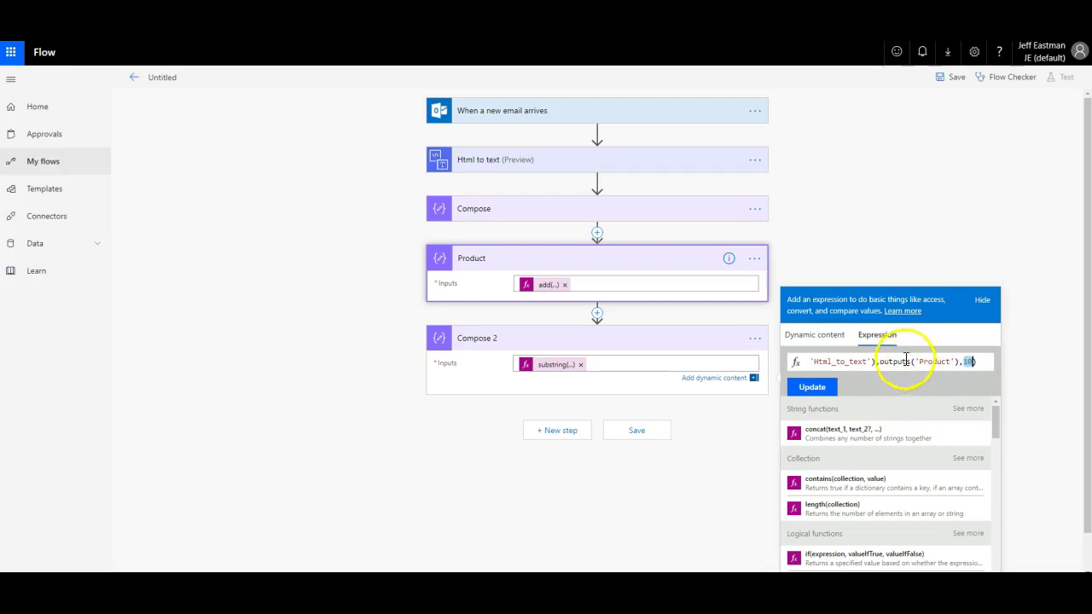
click(814, 390)
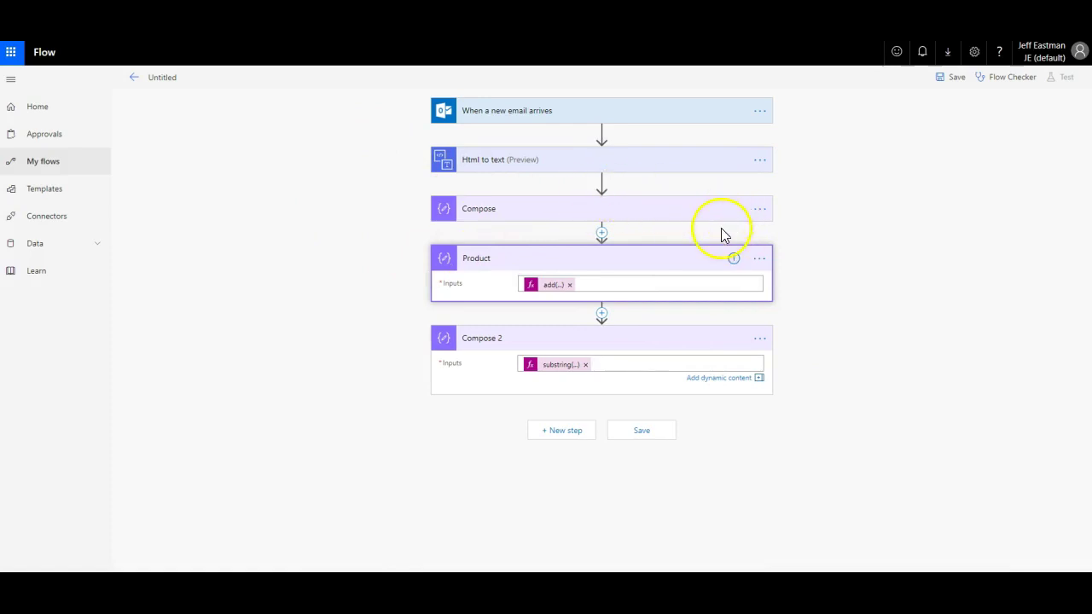
Rename the Compose 2 action to Output_Product and save the flow.
click(759, 339)
click(807, 338)
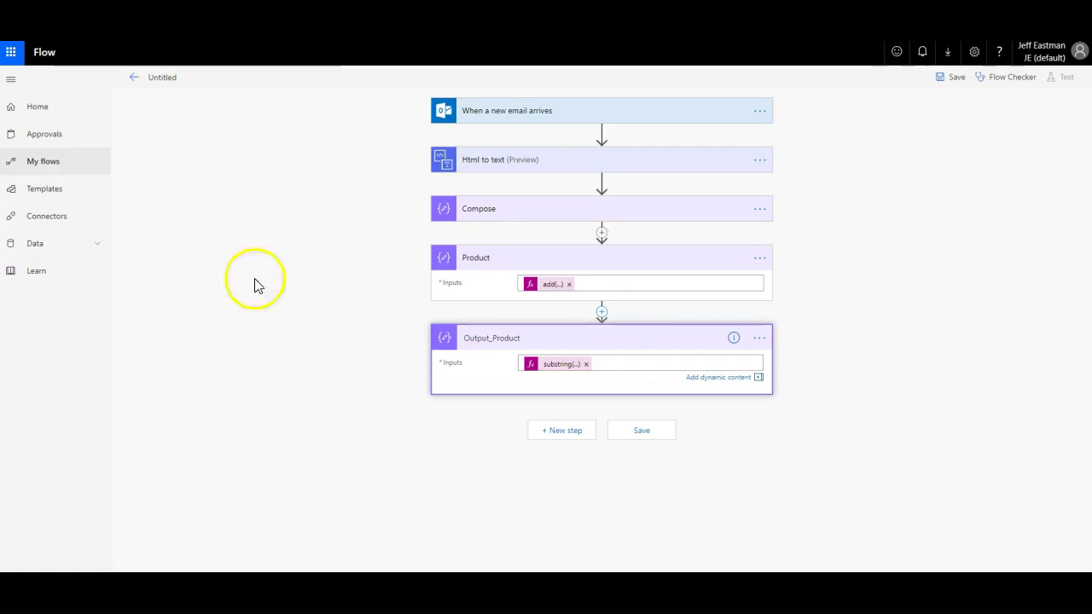
click(652, 437)
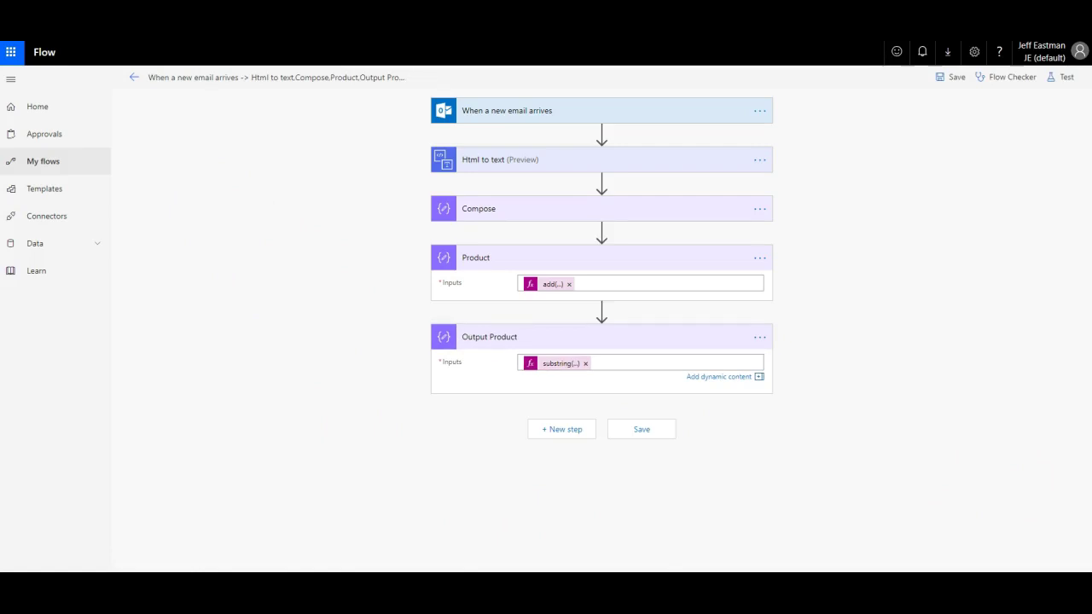
Add a SharePoint Create item action at the end of the flow, after Output Product.
click(458, 477)
click(556, 431)
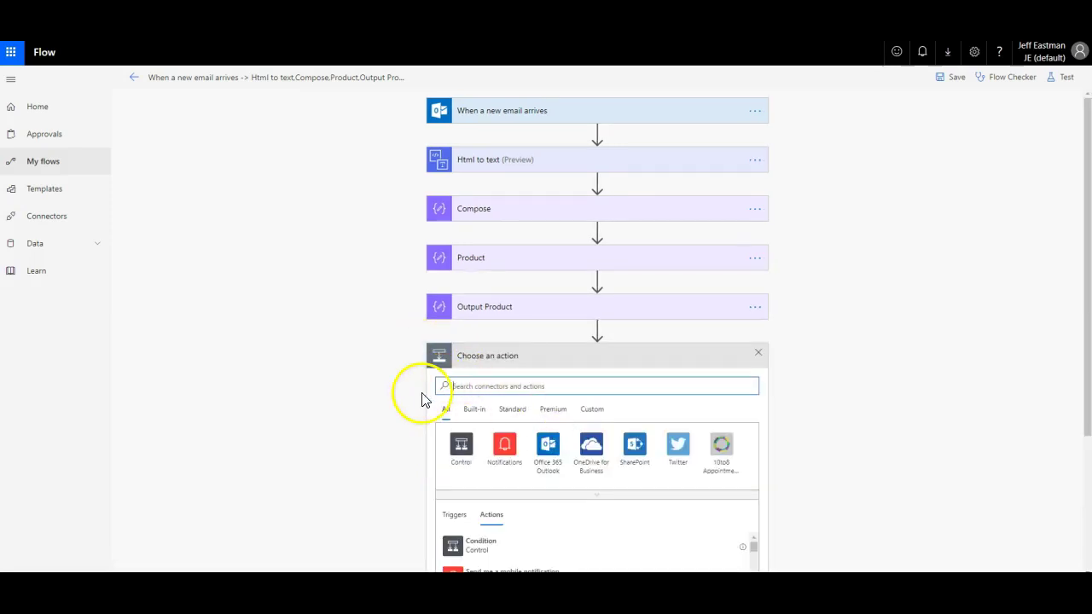
text(create)
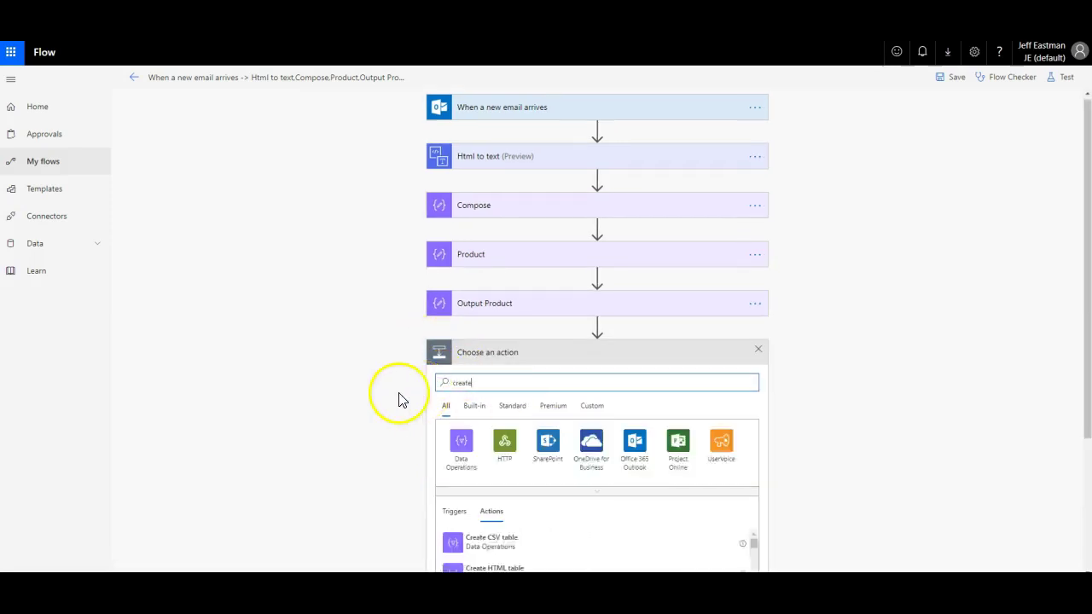
scroll(420, 396, down, 3)
click(458, 445)
Point the Create item action to the featuretesting SharePoint site and its ProductAlerts list.
click(563, 380)
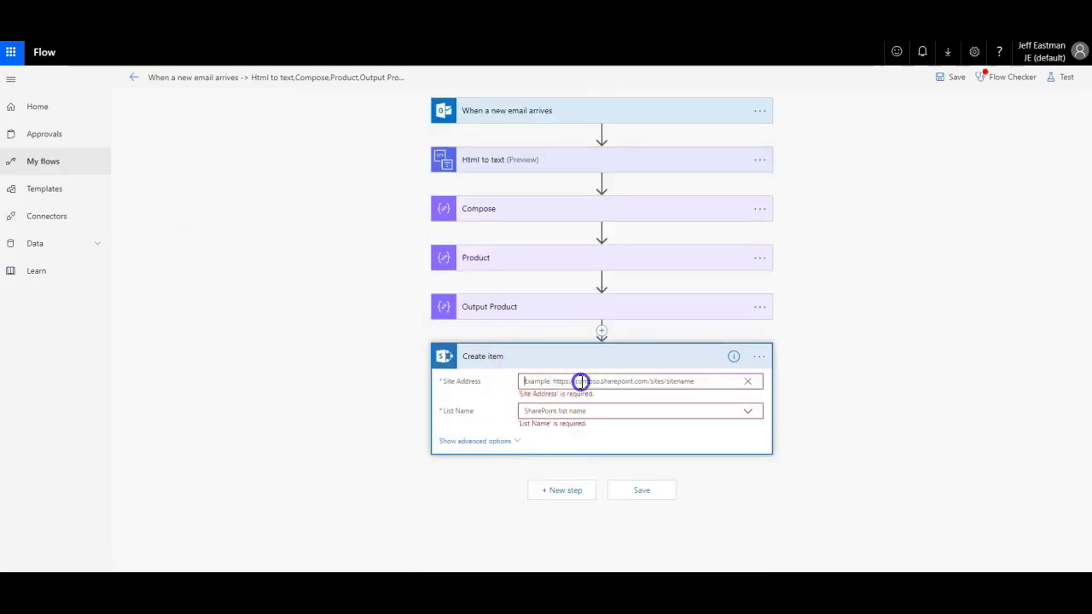
text(https://jeastmandev12.sharepoint.com/featuretesting)
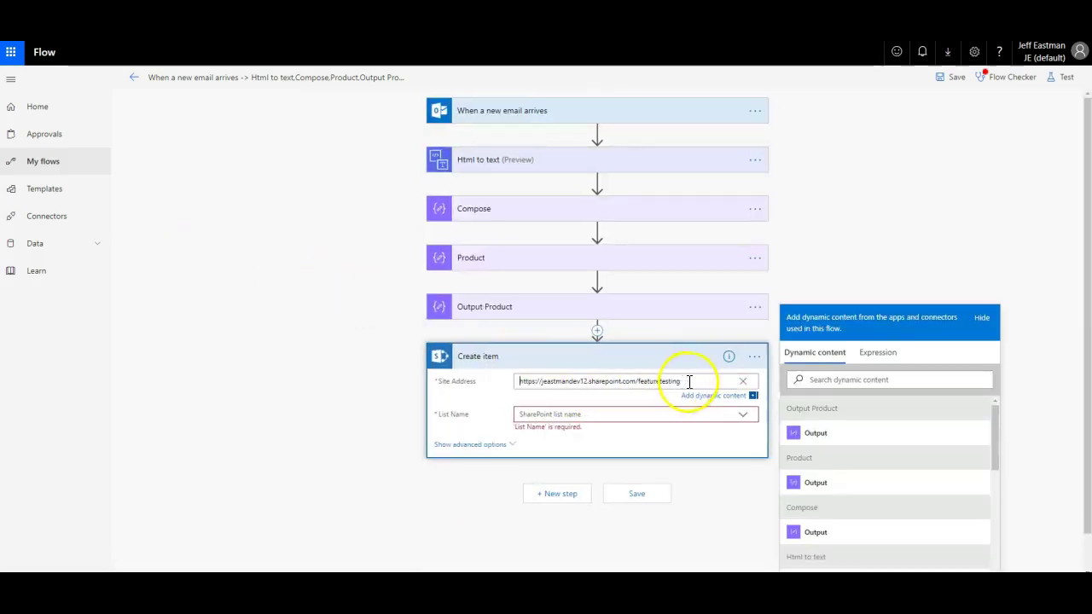
click(544, 412)
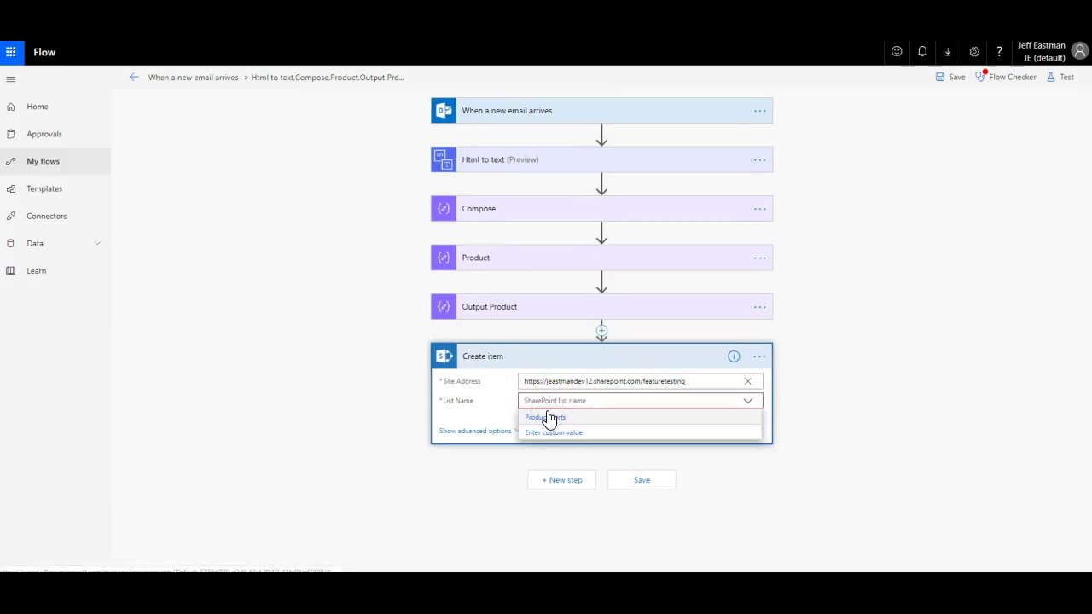
click(549, 418)
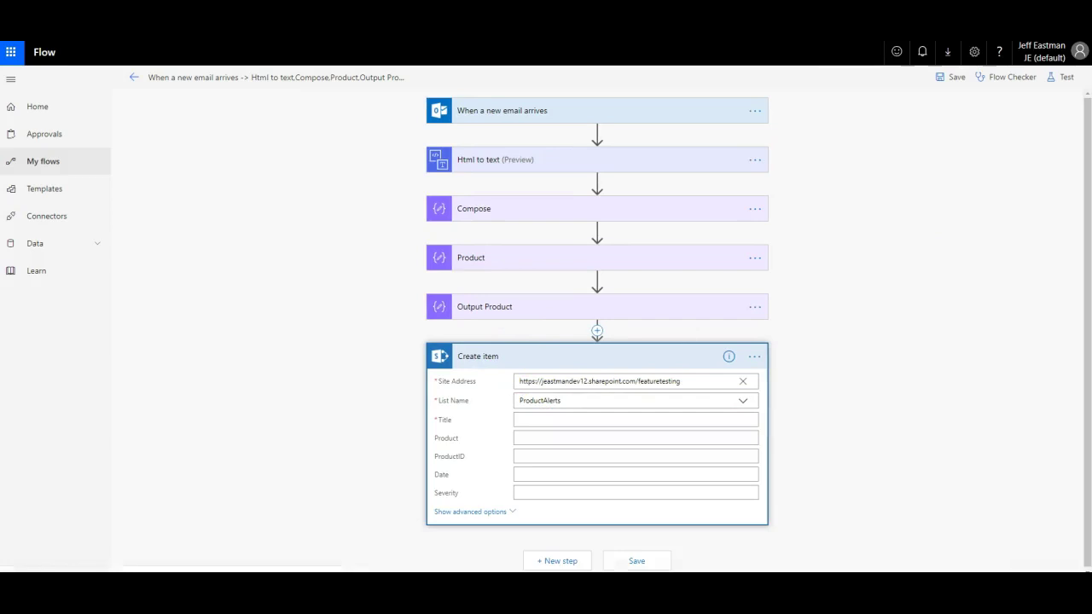
Fill the Title field of Create item with the incoming email's Subject dynamic content.
click(542, 422)
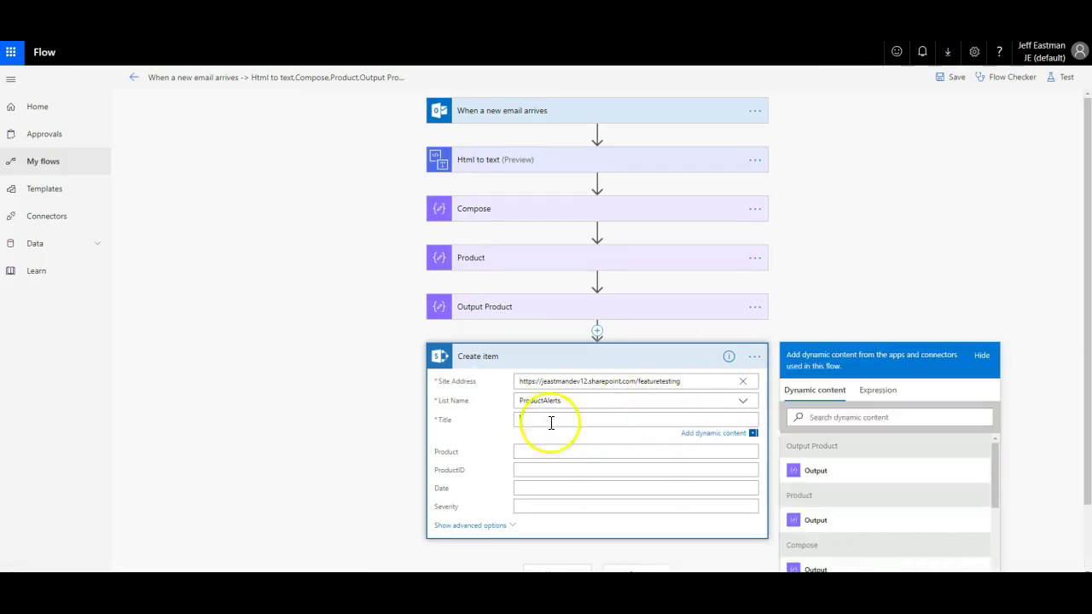
scroll(955, 482, down, 6)
scroll(883, 493, down, 5)
scroll(878, 493, up, 6)
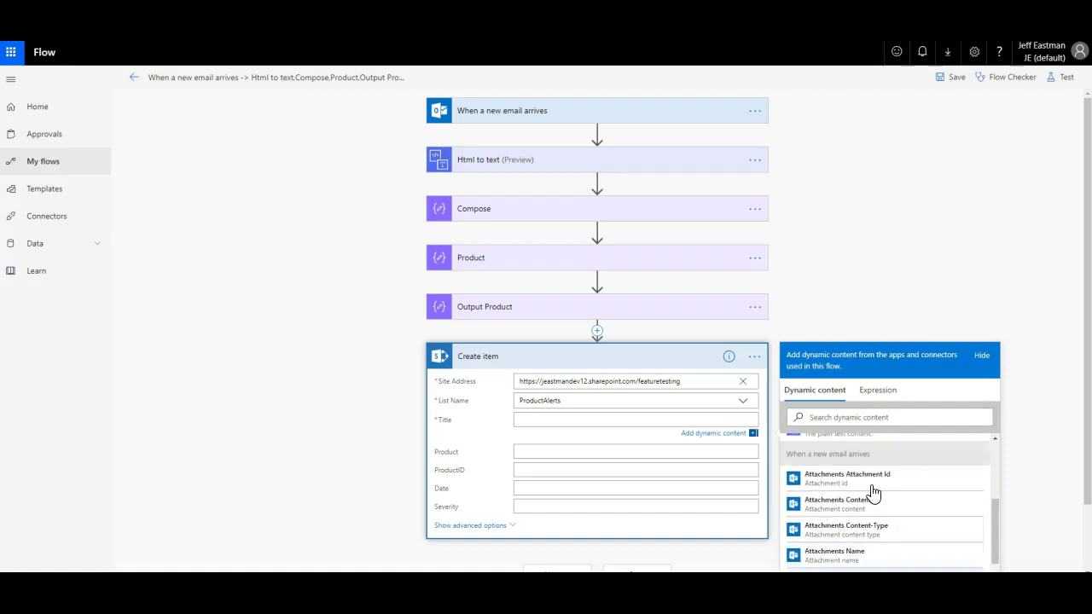
scroll(873, 492, up, 1)
scroll(872, 493, down, 5)
scroll(871, 493, down, 4)
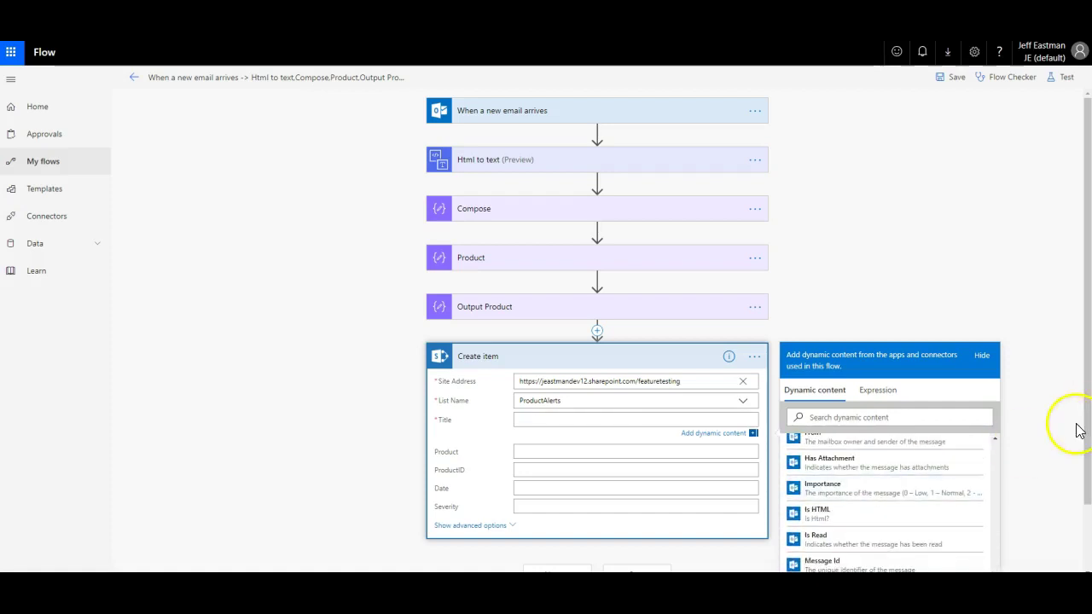
drag(1077, 431, 1075, 504)
click(902, 534)
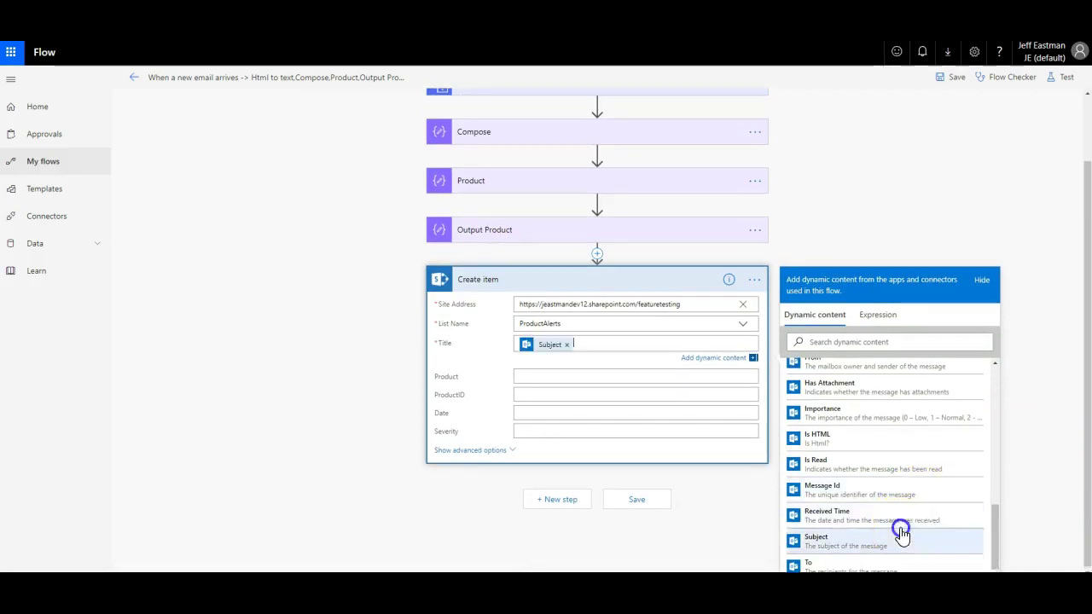
Map the output of the Output Product action to Create item's Product field and save the flow.
click(536, 377)
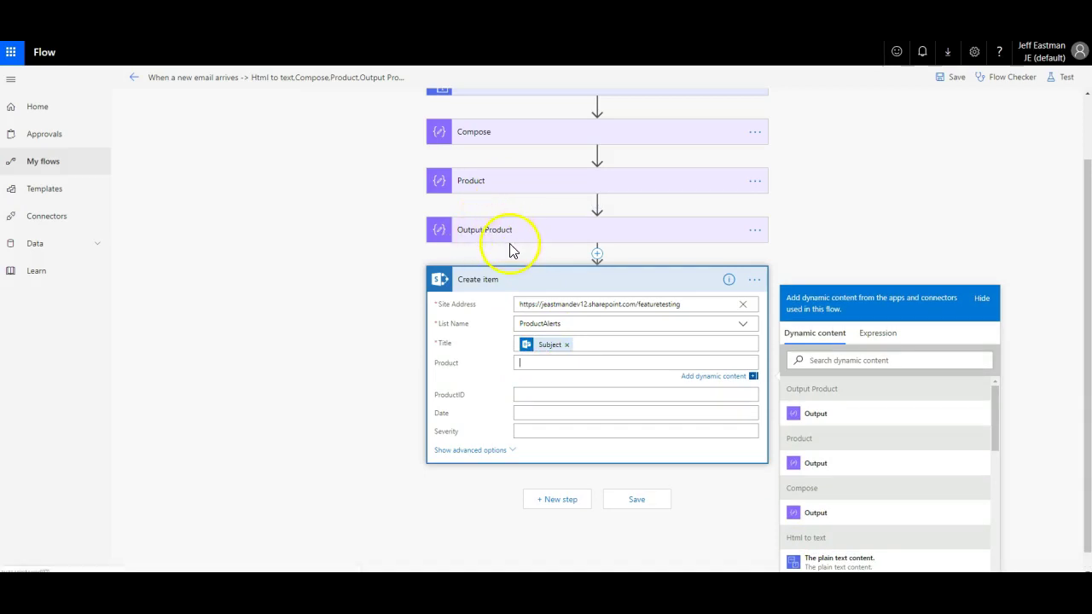
click(814, 415)
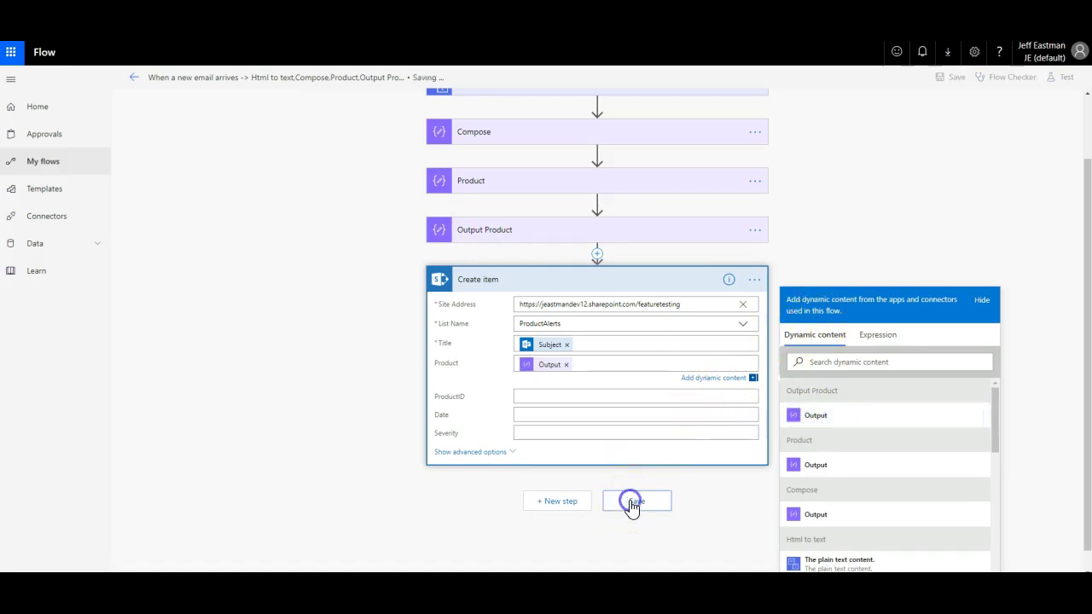
click(996, 78)
click(820, 145)
click(956, 79)
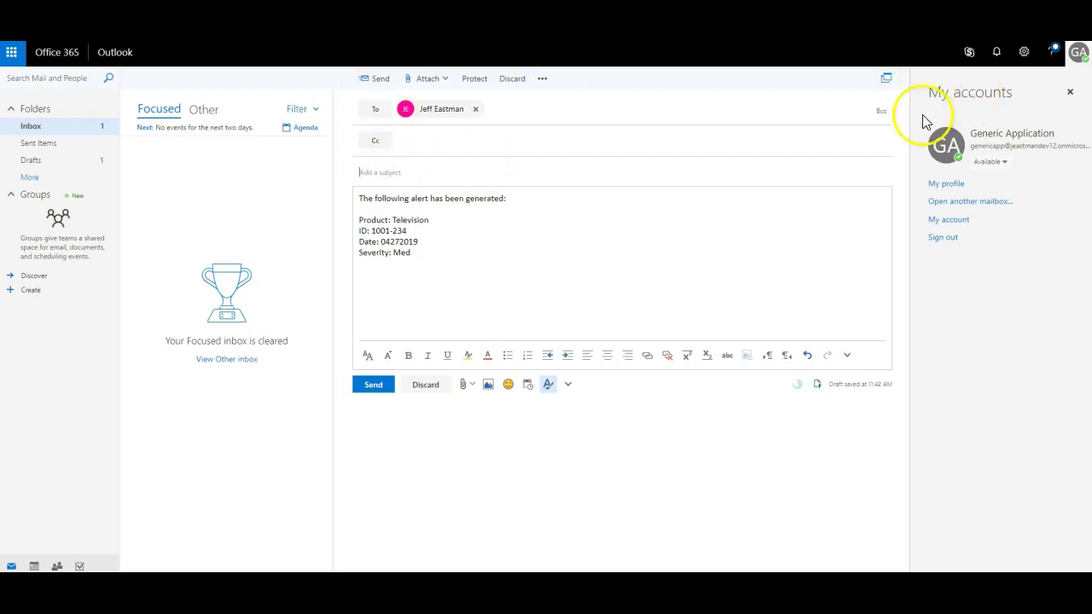
In the generic account's Outlook mailbox, send the prepared Television alert email with the subject Alert.
click(1055, 135)
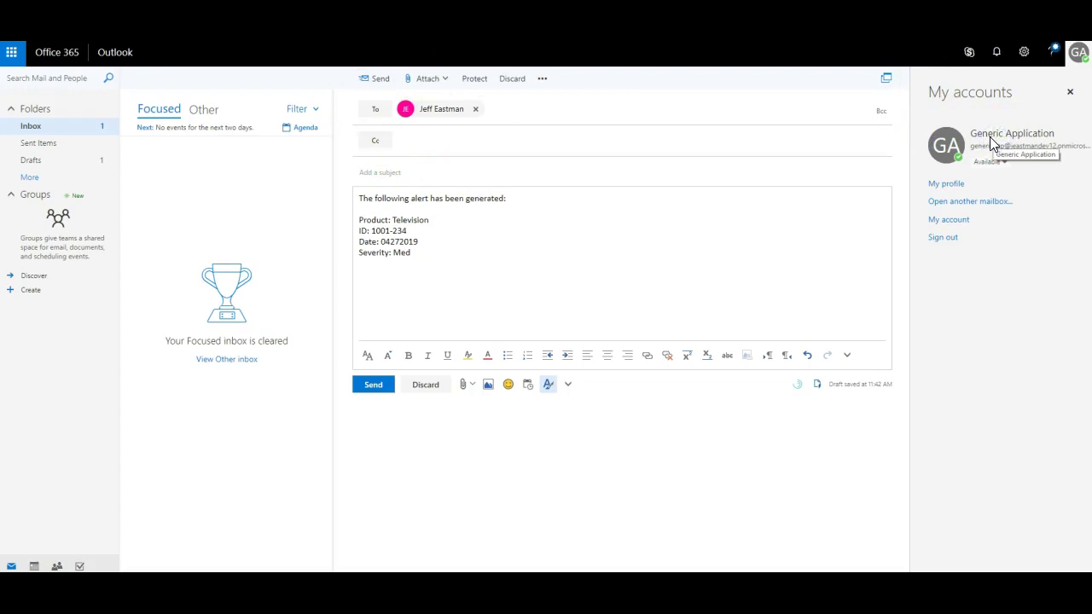
click(458, 173)
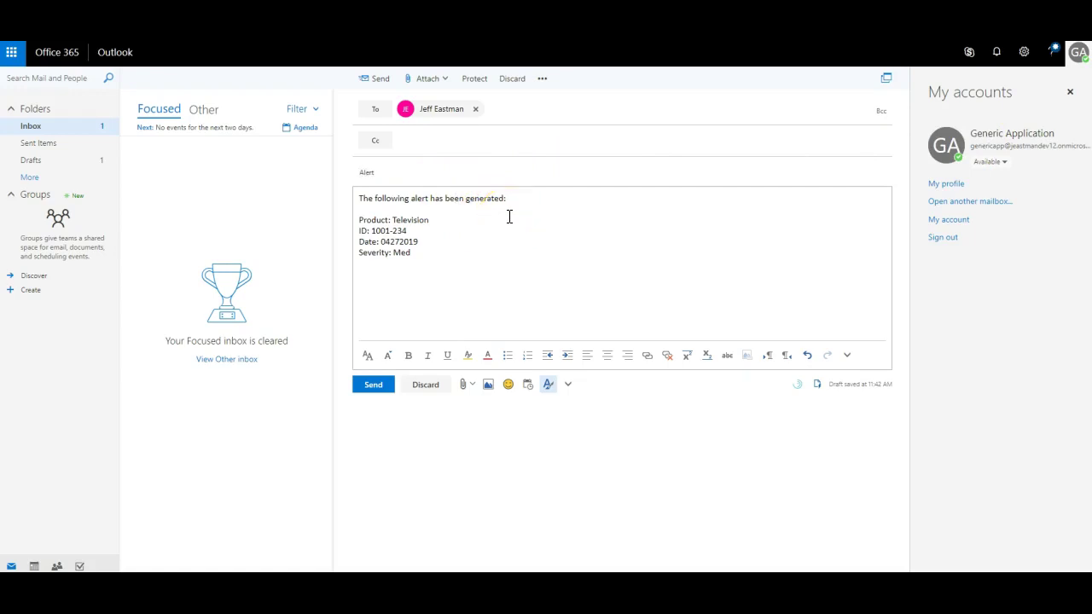
click(373, 386)
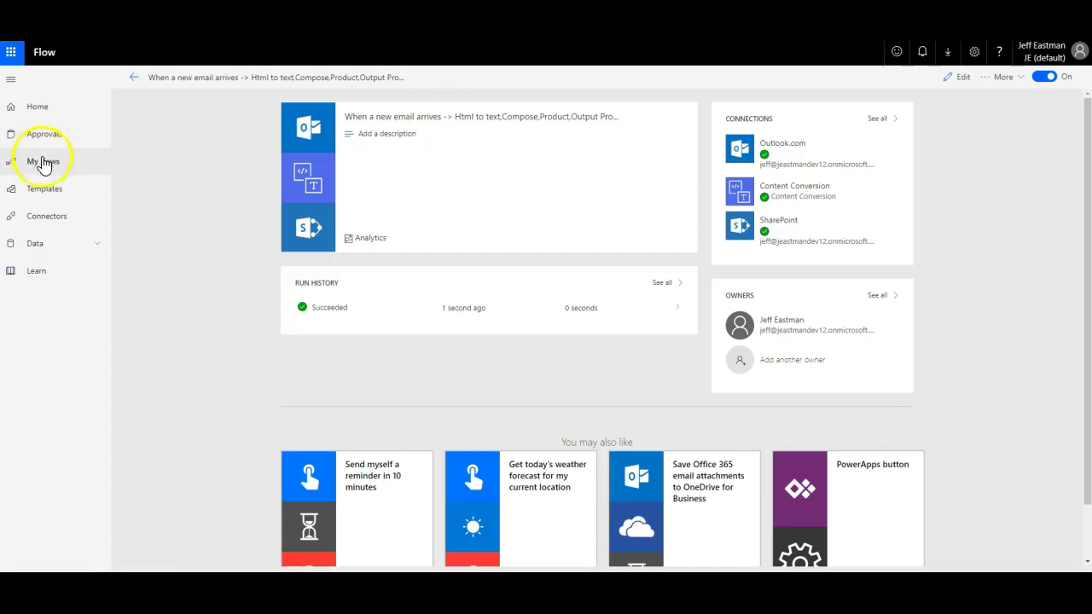
Open the flow's latest run and check the ProductAlerts SharePoint list for the new item's Title and Product values.
click(346, 317)
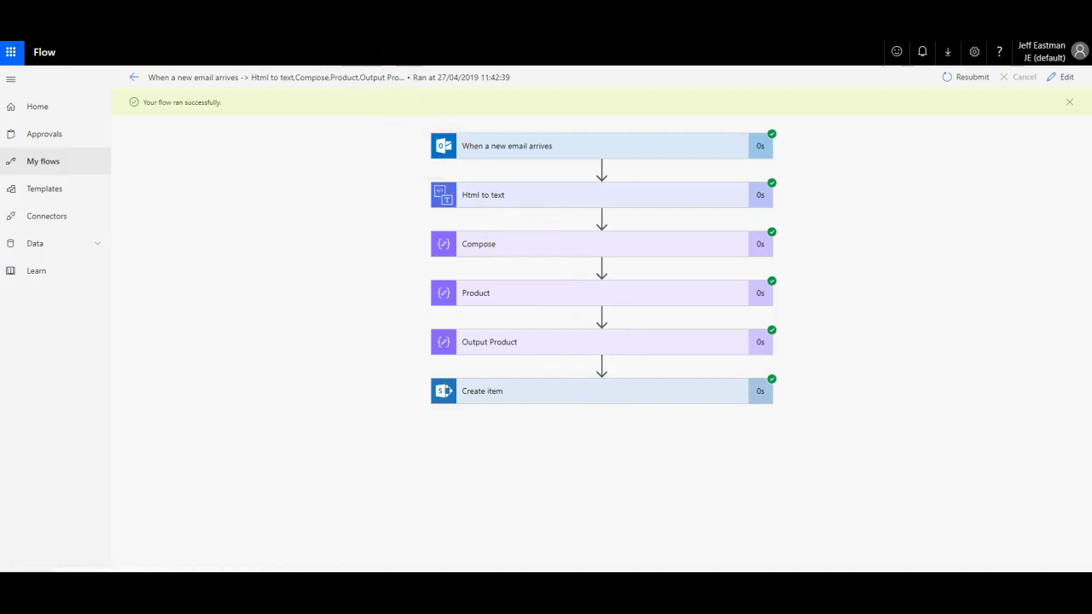
key(ctrl+Tab)
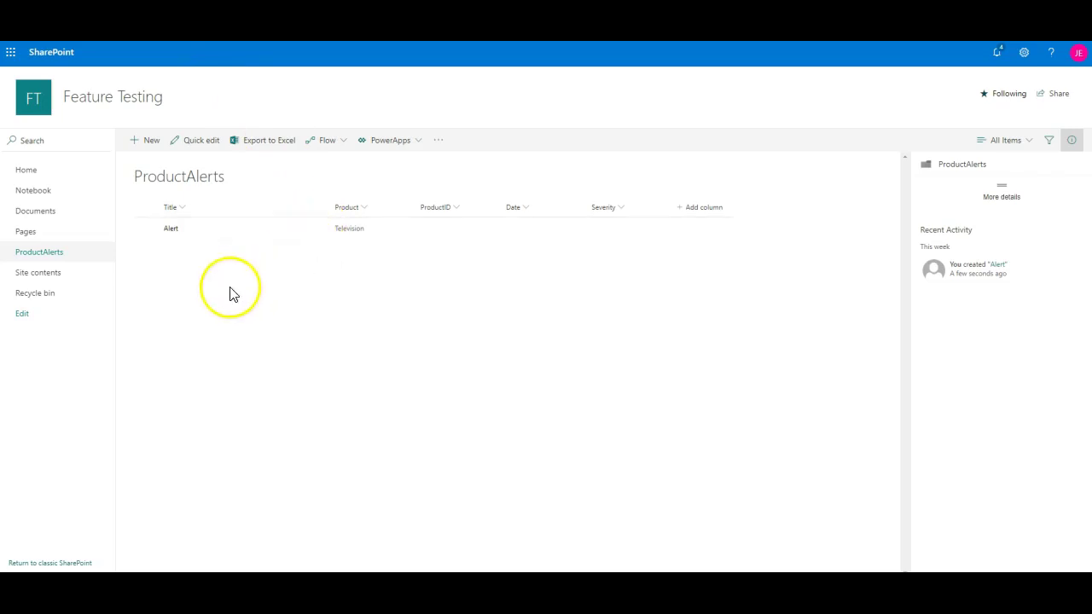
click(175, 230)
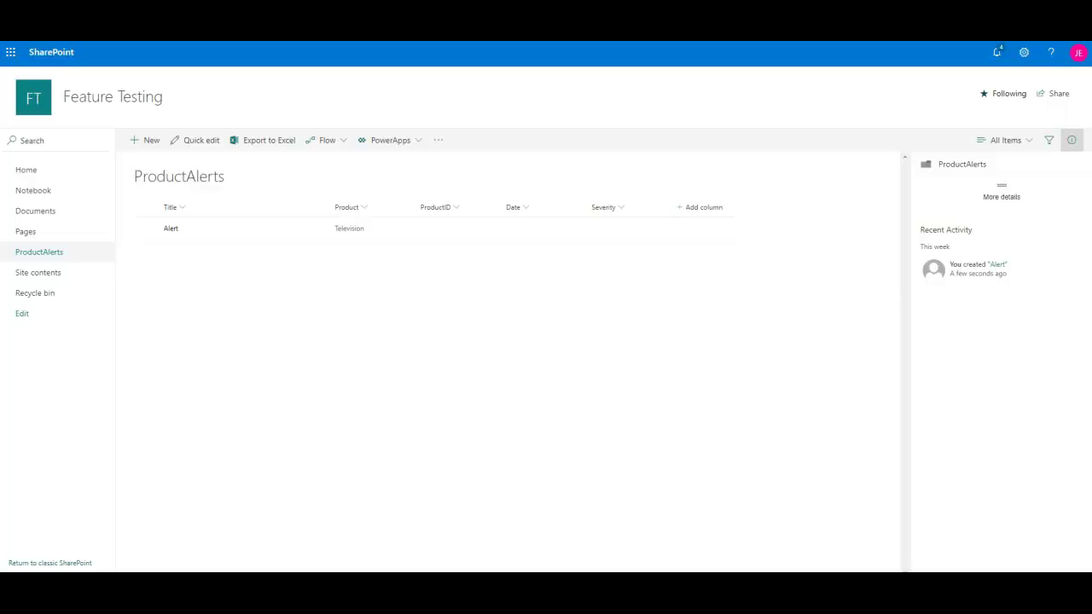
click(170, 229)
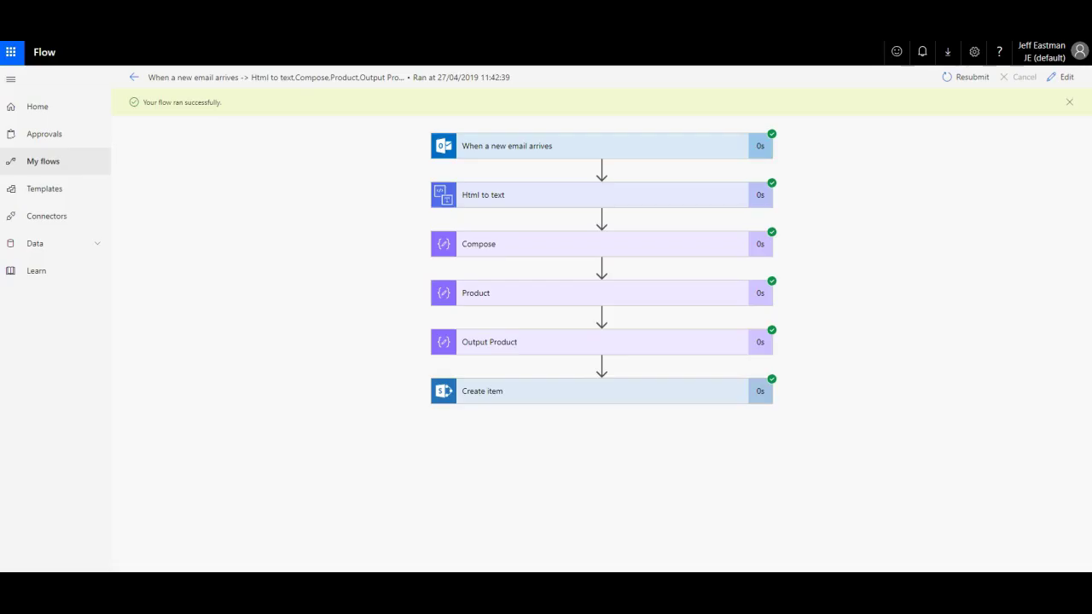
Reopen the flow for editing and insert a Compose action between Output Product and Create item.
click(1049, 78)
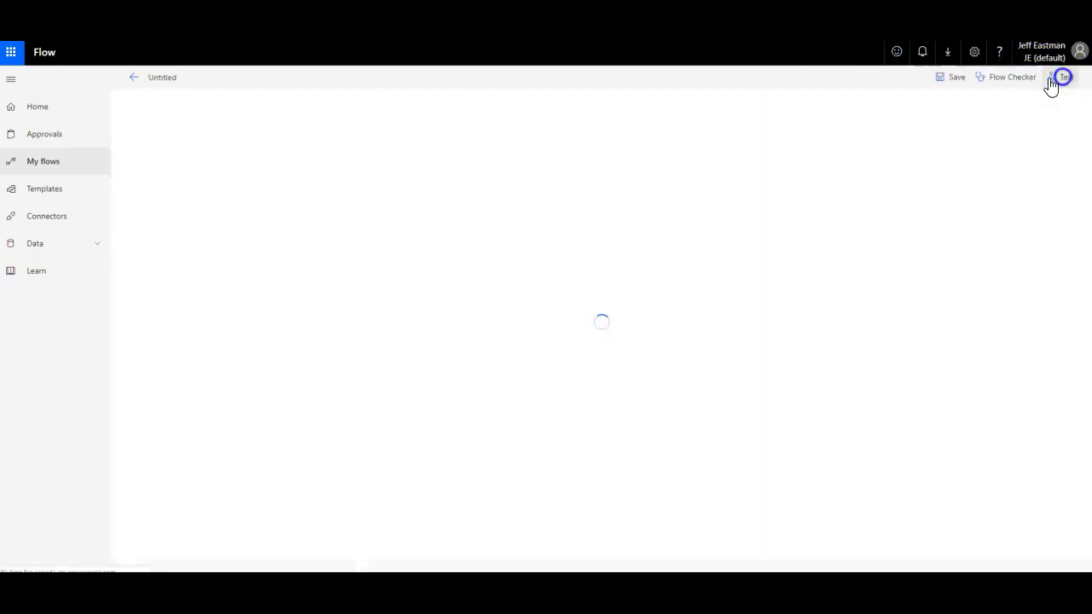
click(602, 332)
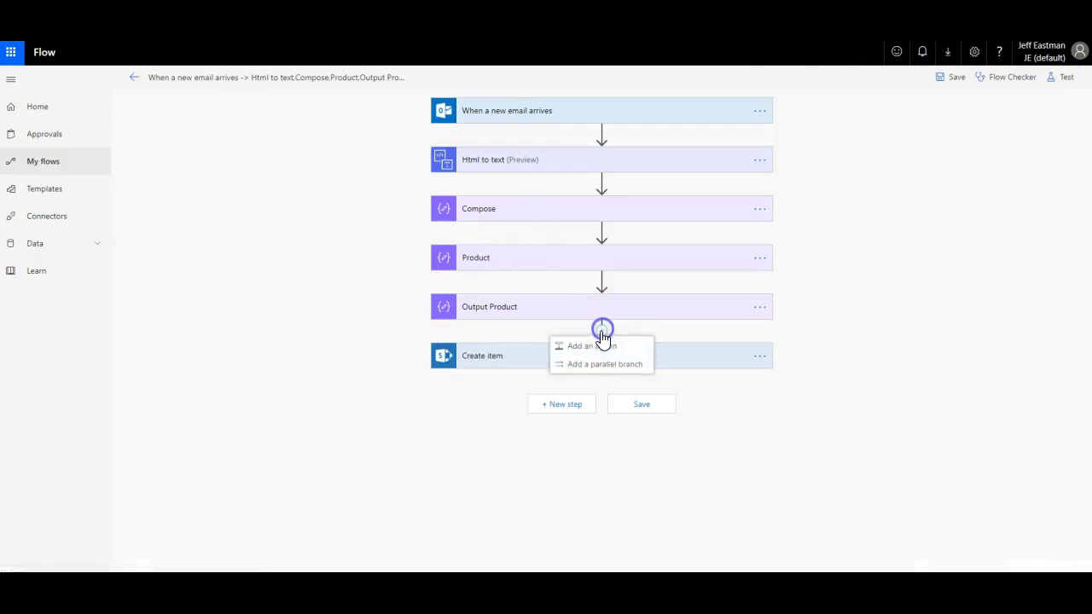
click(595, 348)
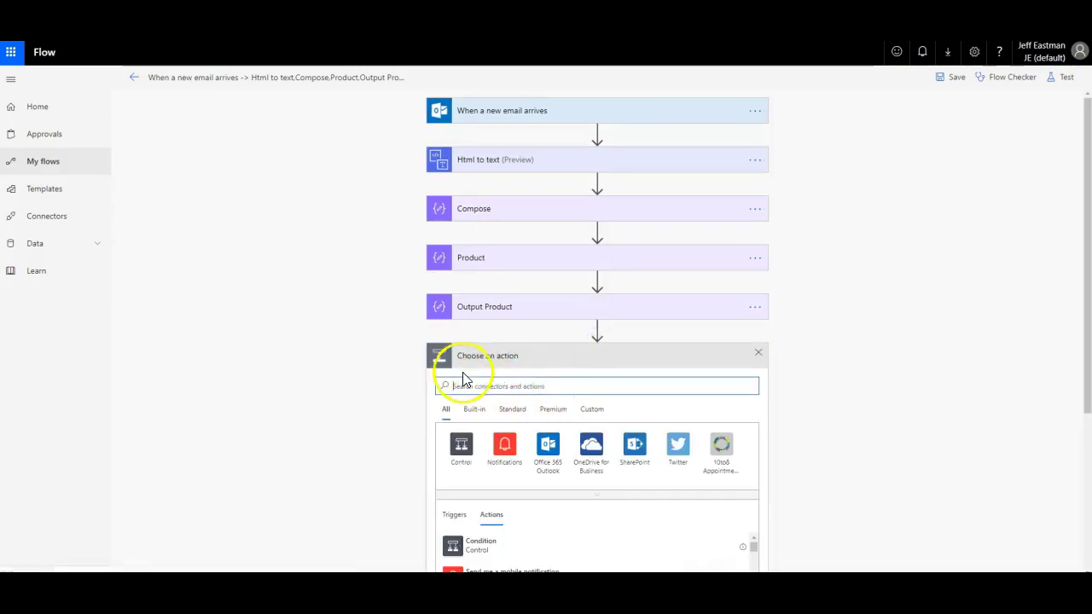
text(compo)
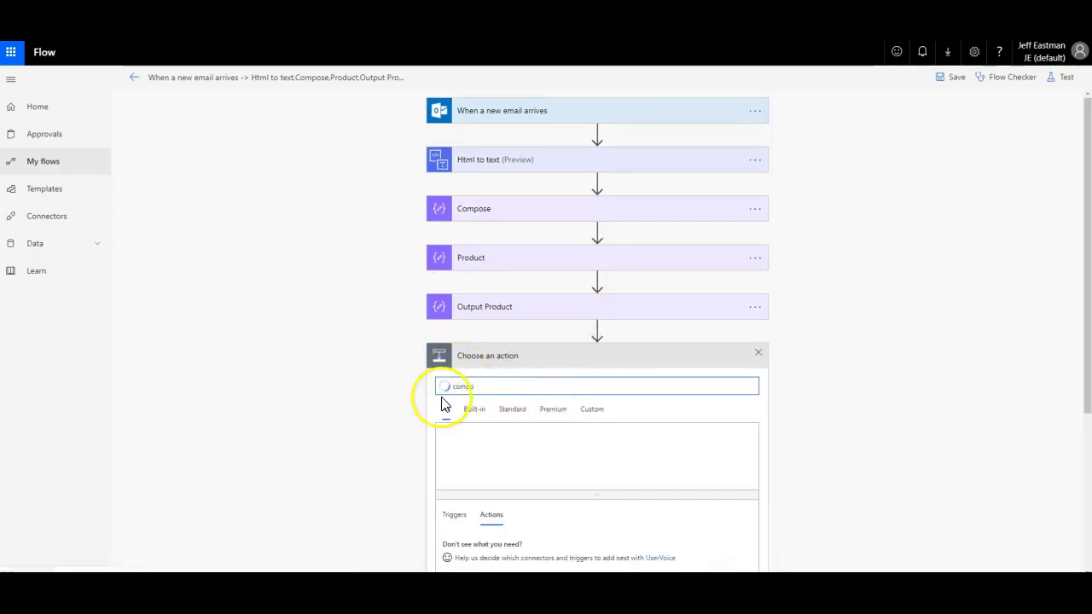
scroll(465, 431, down, 1)
click(477, 487)
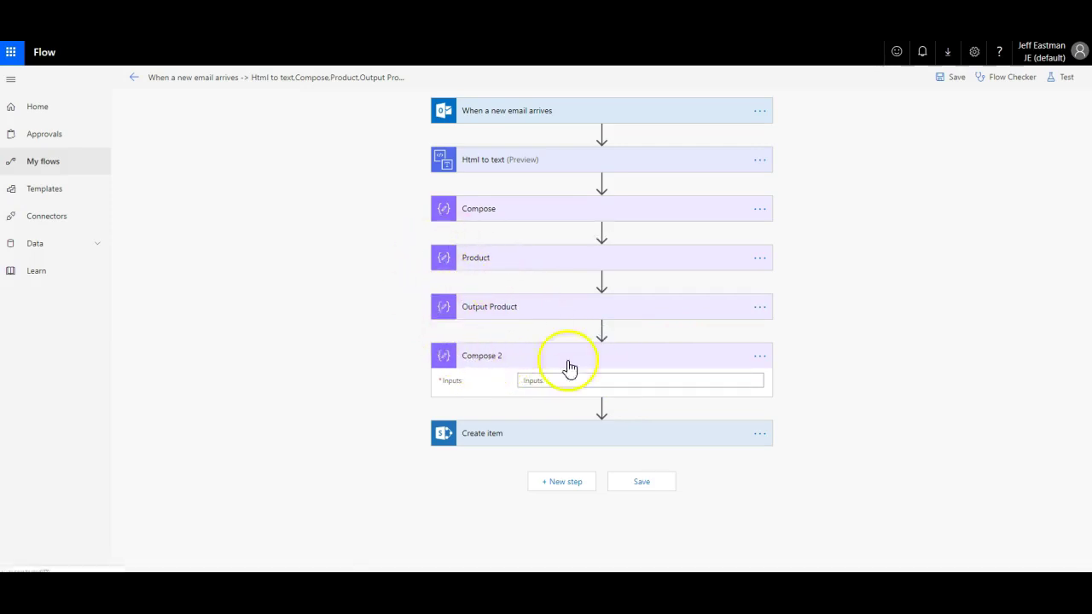
Rename the new Compose 2 action to ProductID.
click(759, 356)
click(805, 353)
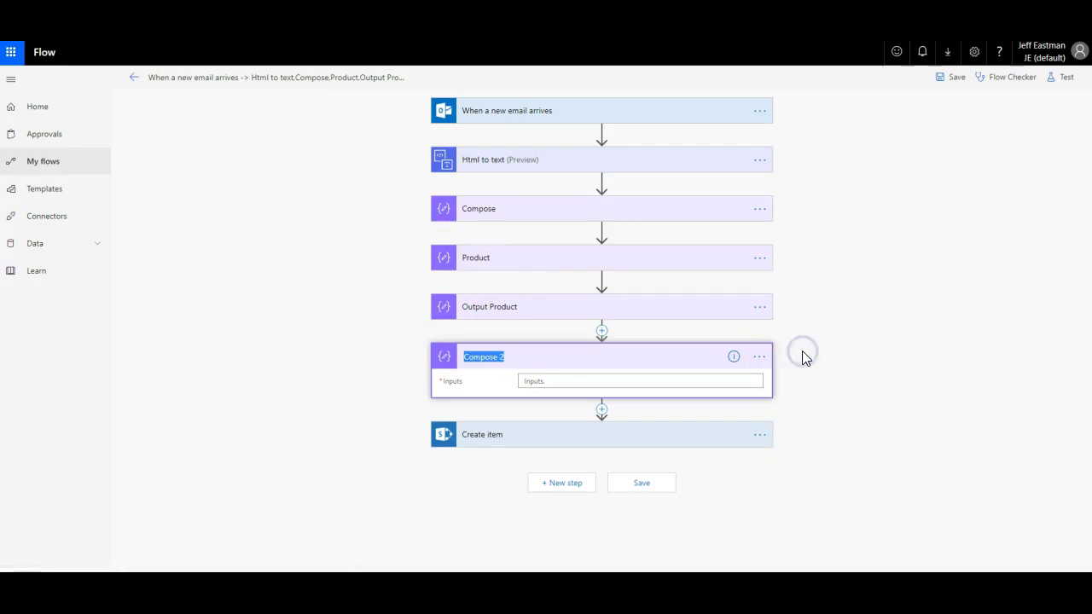
text(ProductID)
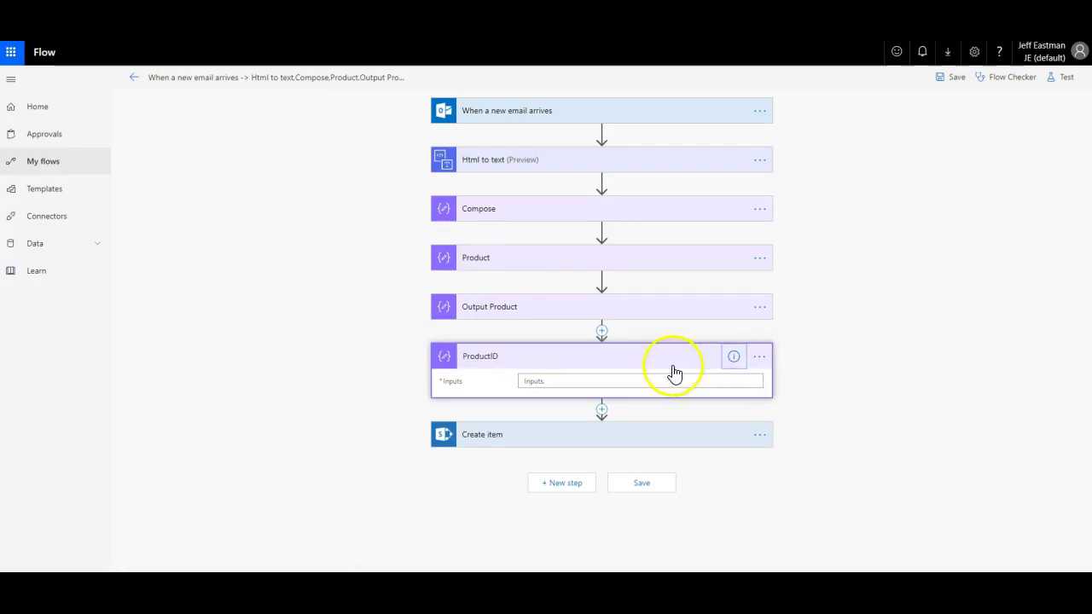
Start the ProductID action's input expression with indexOf(body('Html_to_text'),'ID').
click(653, 383)
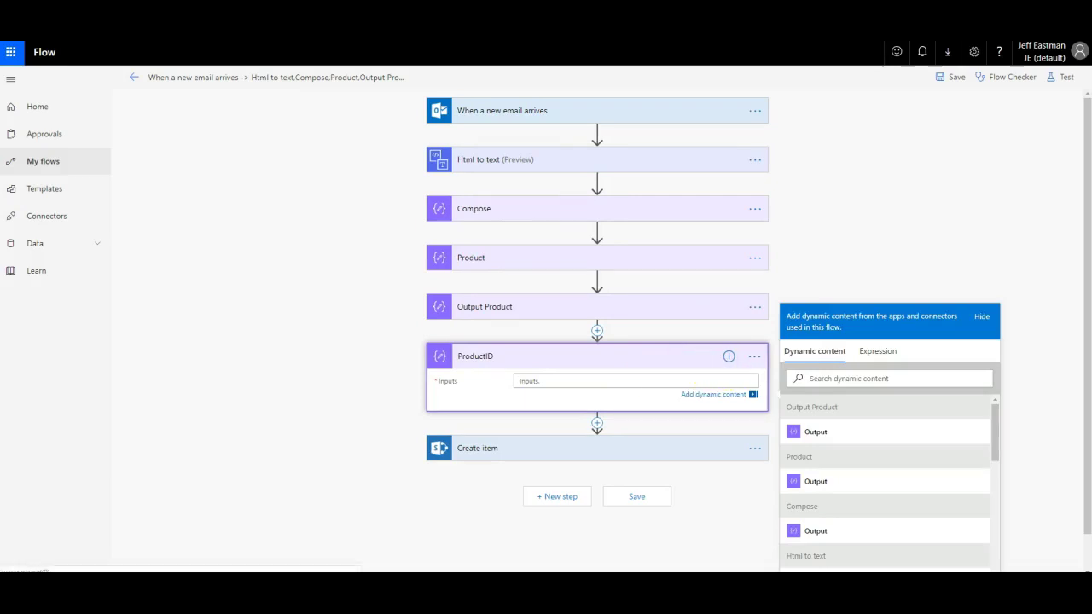
click(881, 357)
click(839, 381)
text(indexOf()
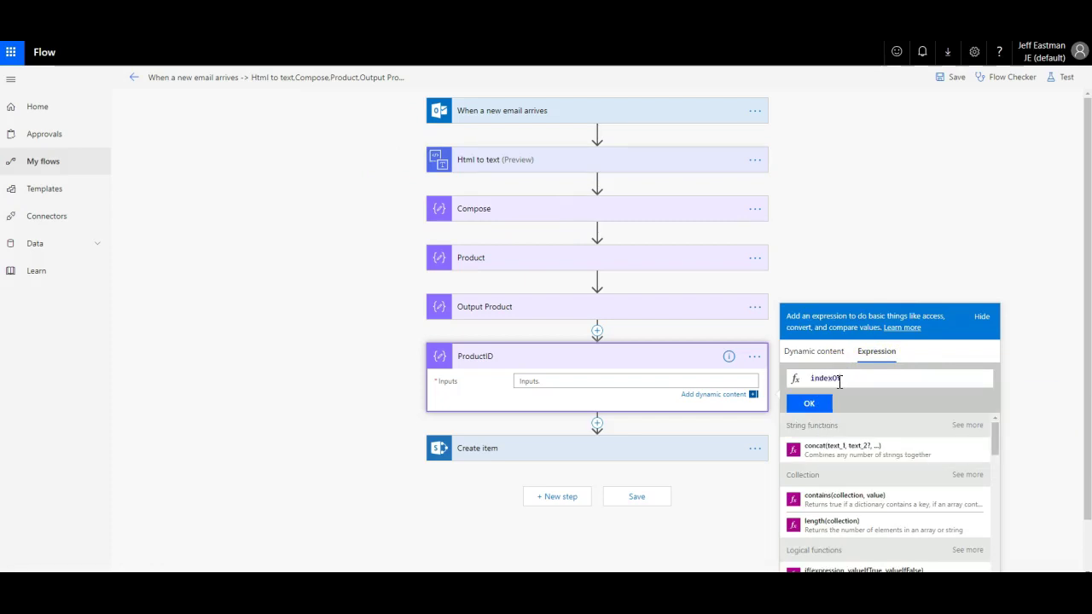
text(bo)
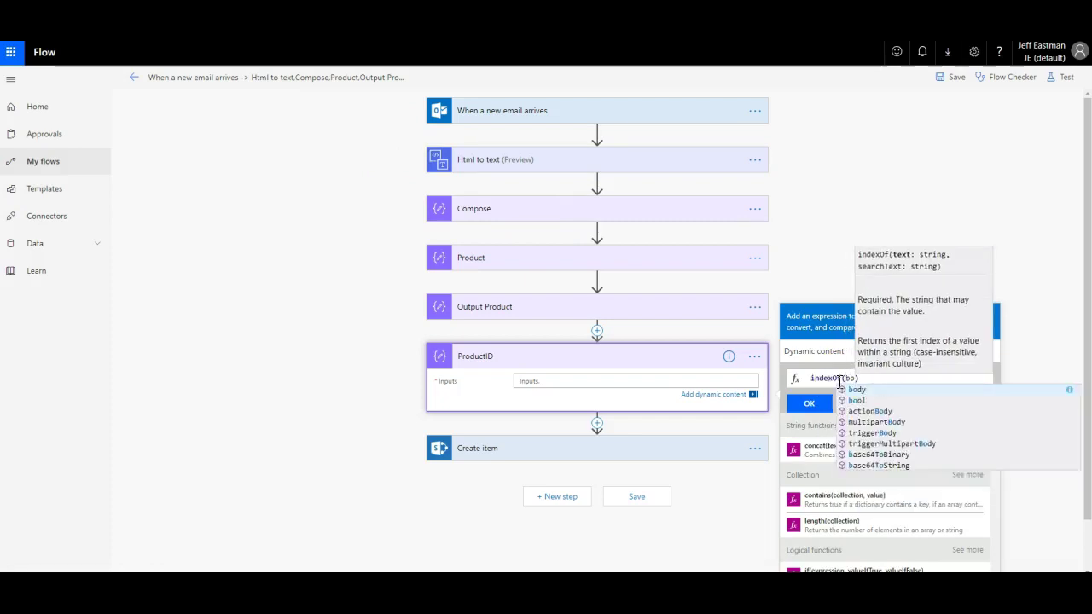
key(Tab)
text(')
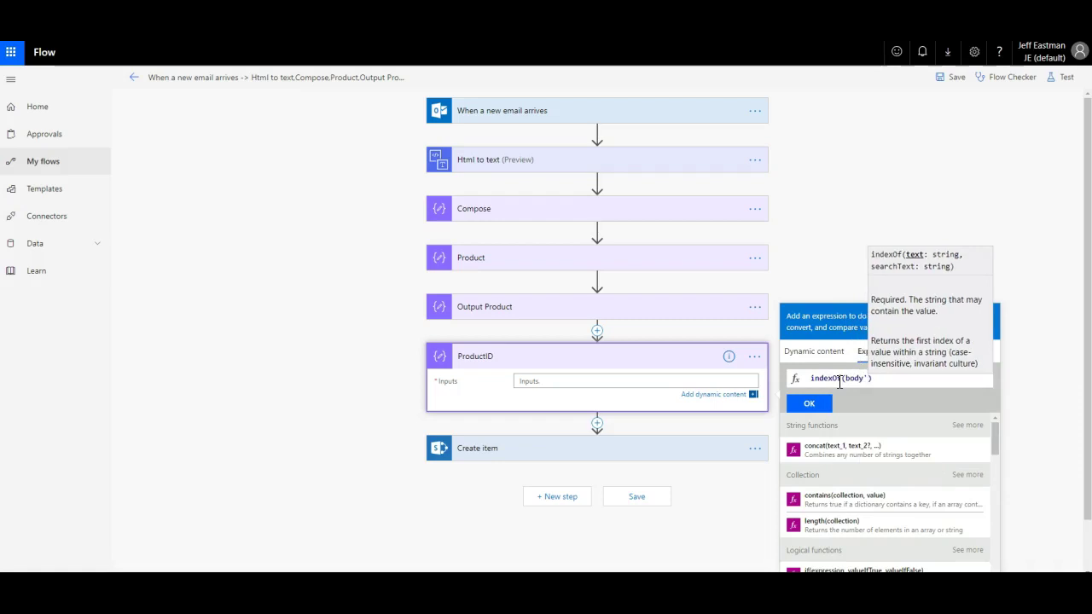
text(()
text('Html_to)
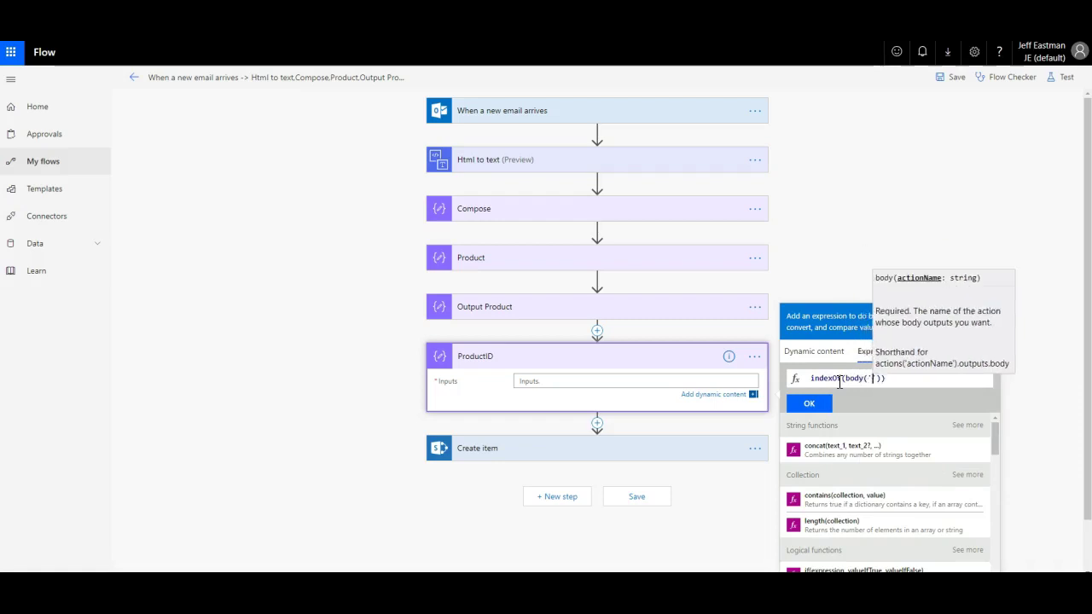
text(_text)
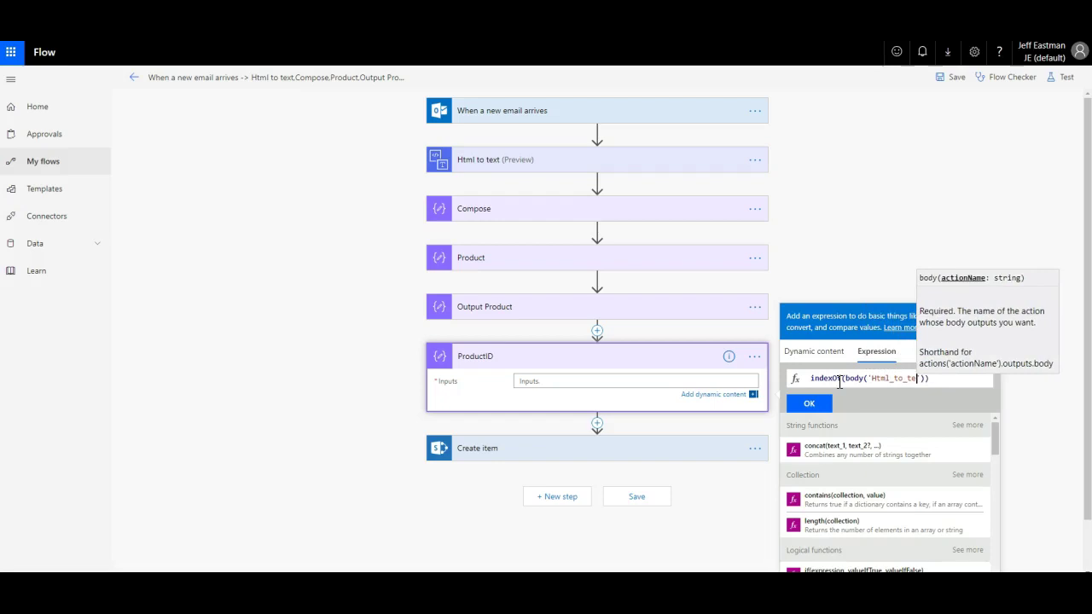
text(),)
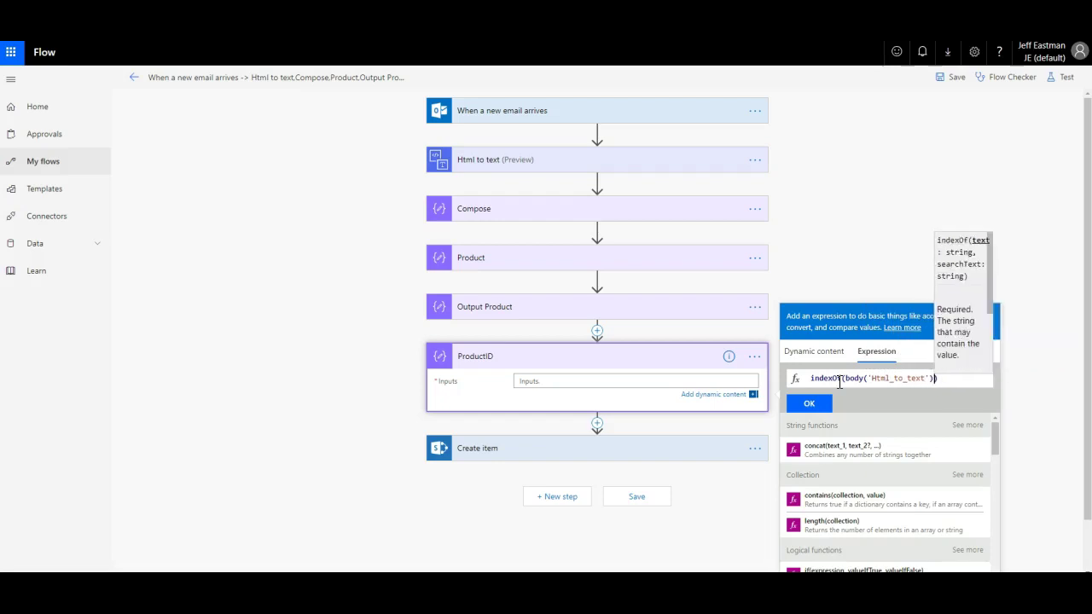
text(')
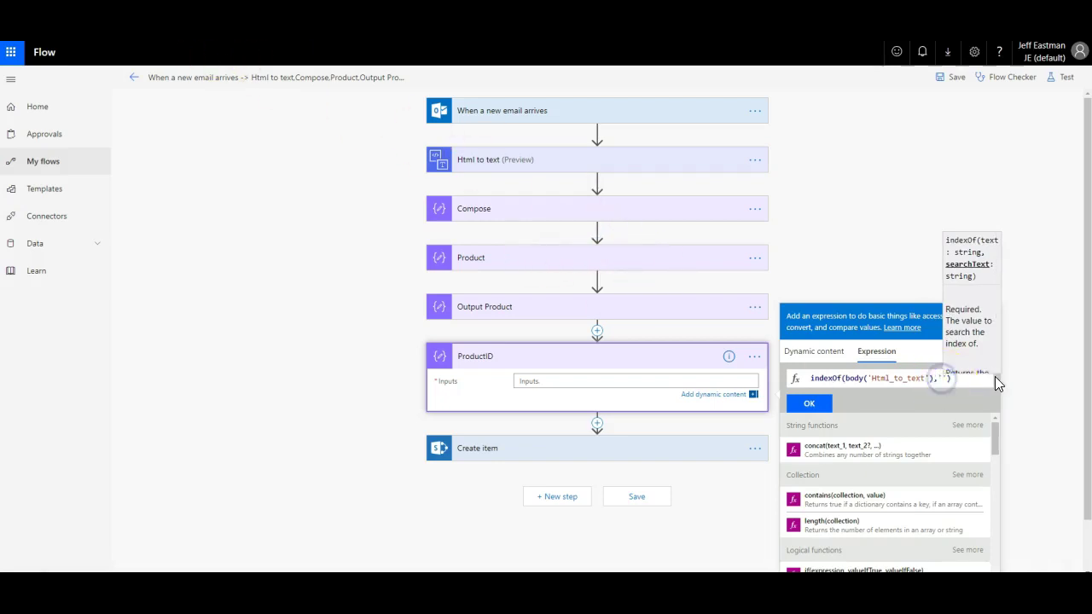
text(D)
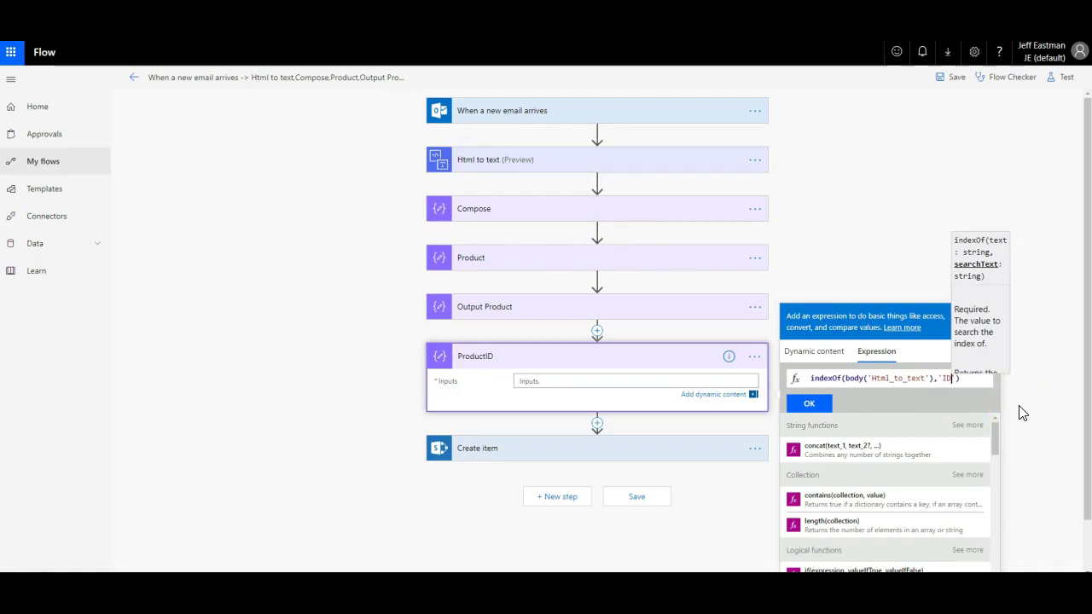
Wrap the indexOf expression in an add function that adds 4, and apply it to the ProductID action's input.
key(Left)
key(Left)
key(Left)
key(Left)
key(Left)
key(Left)
key(Left)
key(Right)
key(Right)
key(Right)
key(Right)
key(Right)
key(Right)
key(Right)
key(Right)
key(Left)
key(Left)
key(Left)
key(Right)
key(Right)
key(Left)
key(Left)
key(Left)
key(Left)
key(Left)
key(Left)
key(Left)
key(Left)
key(Left)
key(Left)
key(Left)
key(Left)
key(Left)
key(Left)
key(Left)
key(Left)
key(Left)
key(Left)
key(Left)
key(Left)
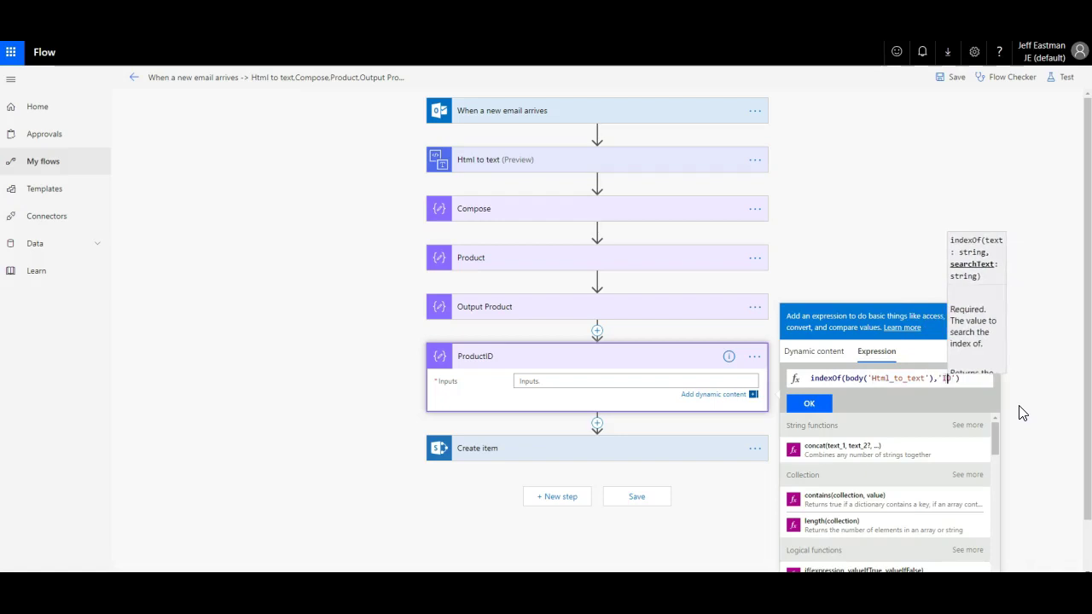
text(add()
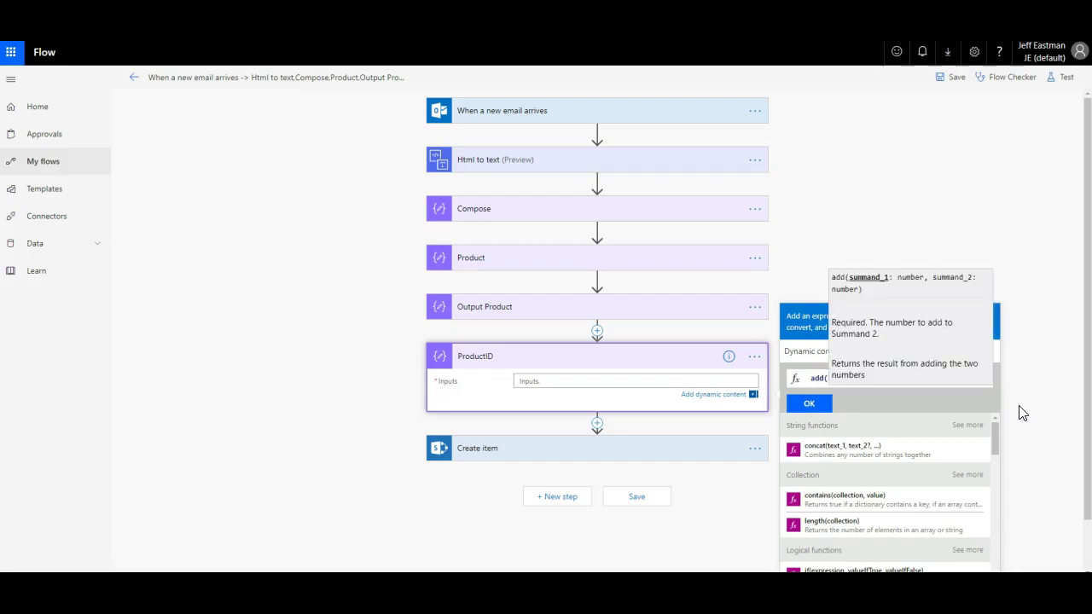
key(Right)
key(Right)
key(Right)
key(Right)
key(Right)
key(Right)
key(Right)
key(Right)
key(Right)
key(Right)
key(Right)
key(Right)
key(Right)
key(Right)
key(Right)
key(Right)
key(Right)
key(Right)
key(Right)
key(Right)
text(,4))
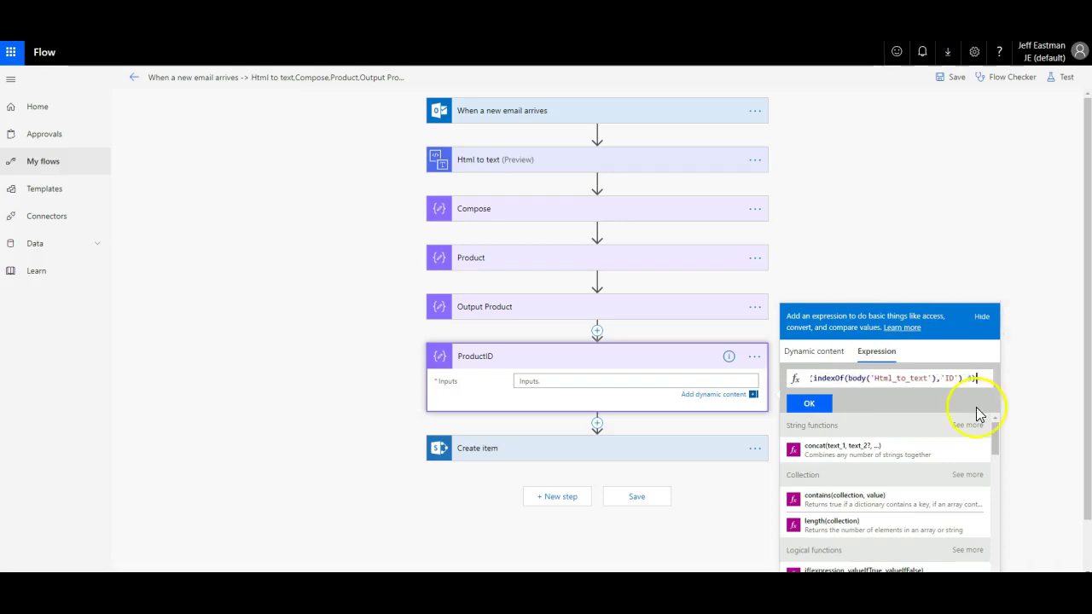
click(808, 404)
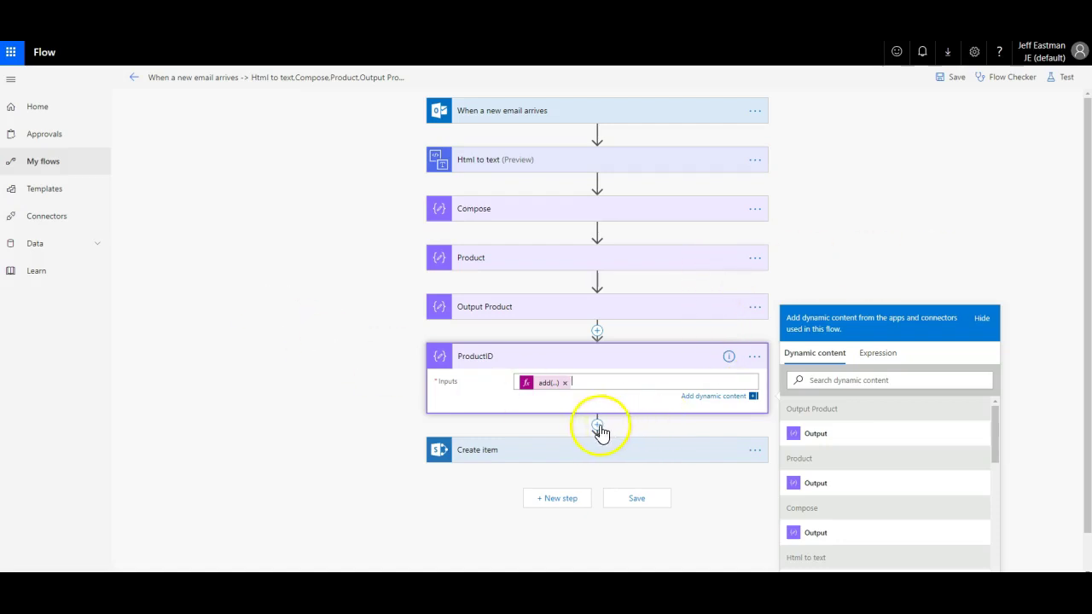
Insert a Compose action between ProductID and Create item.
click(597, 424)
click(578, 440)
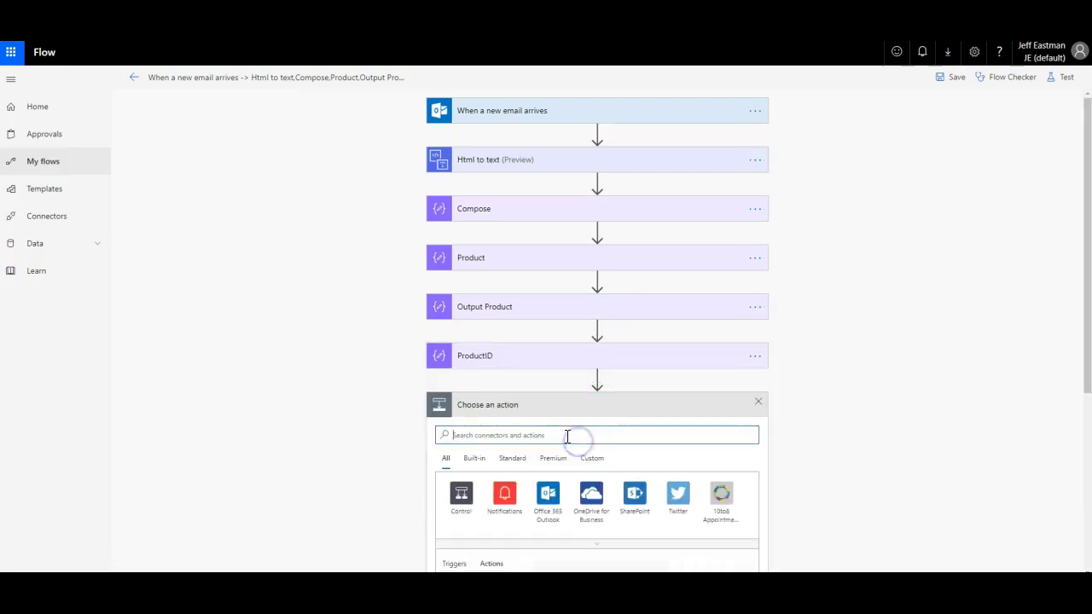
text(Compose)
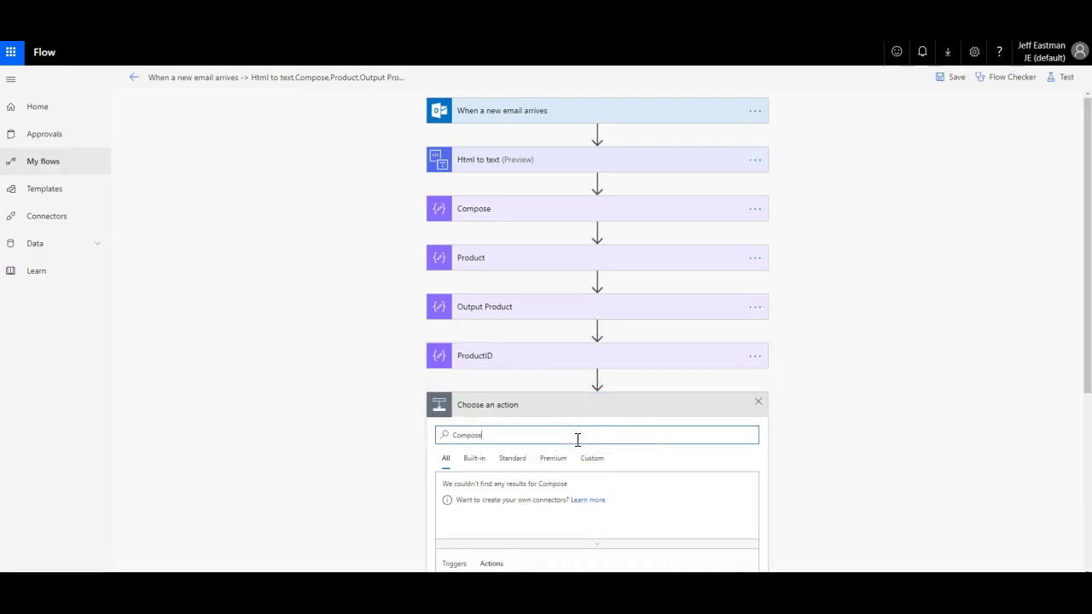
click(453, 480)
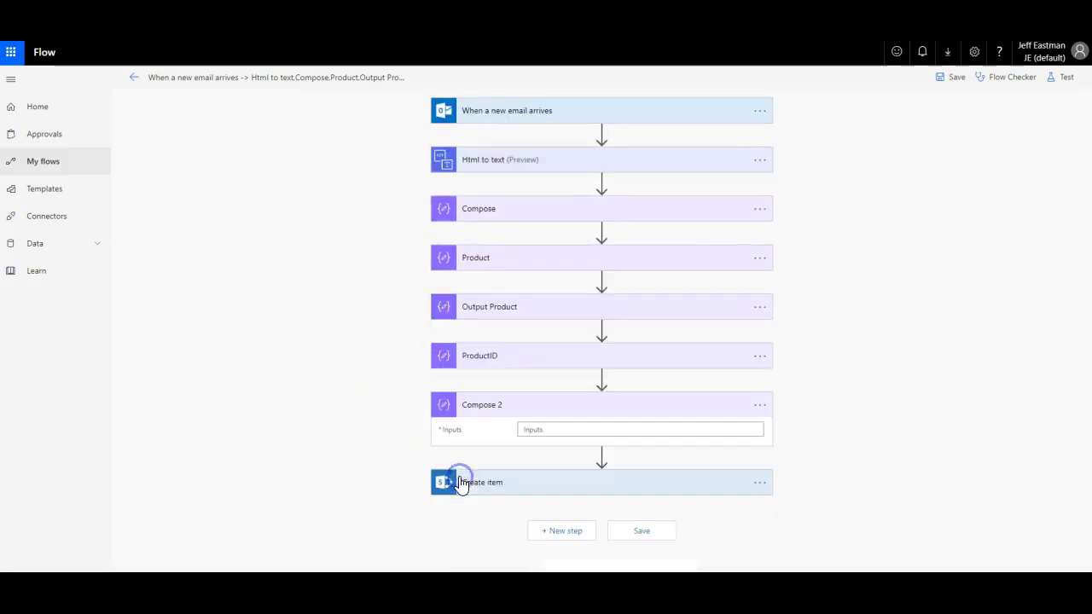
click(548, 431)
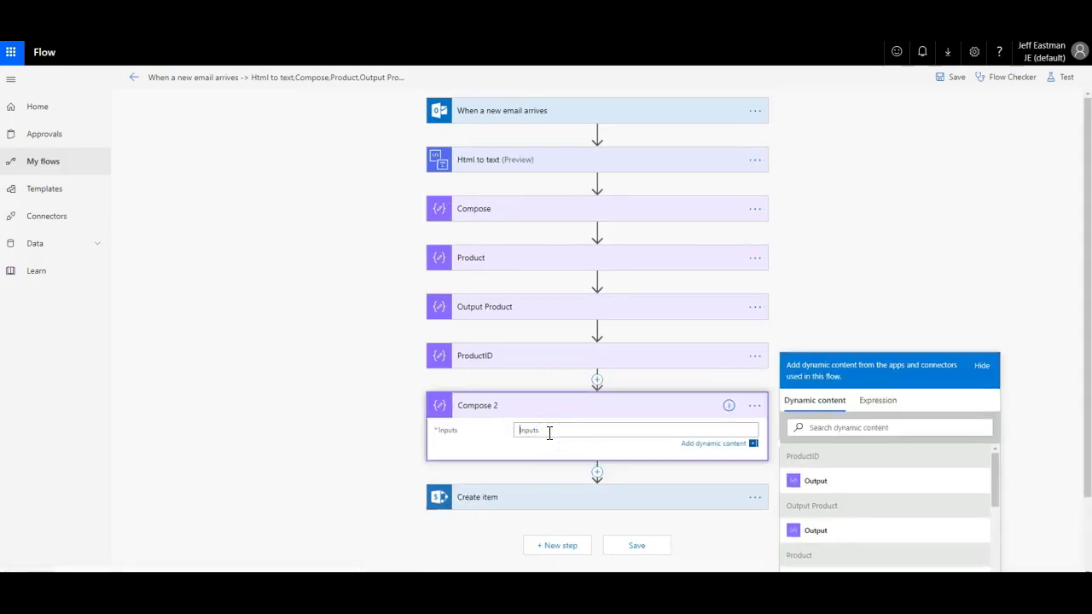
Rename the new Compose 2 action to Output ProductID.
click(754, 405)
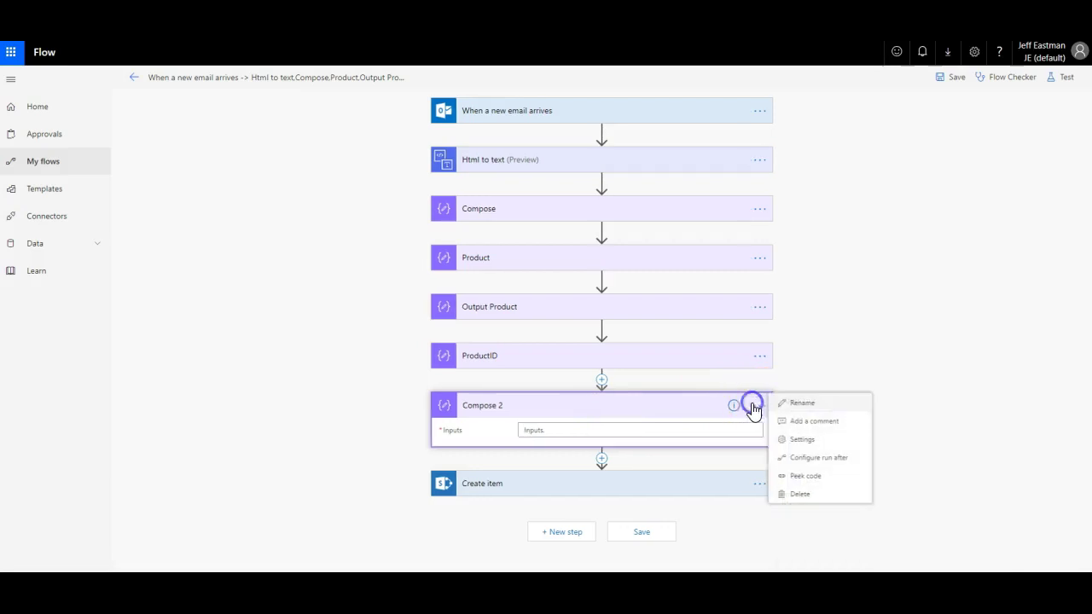
click(800, 404)
text(Out_ProductID)
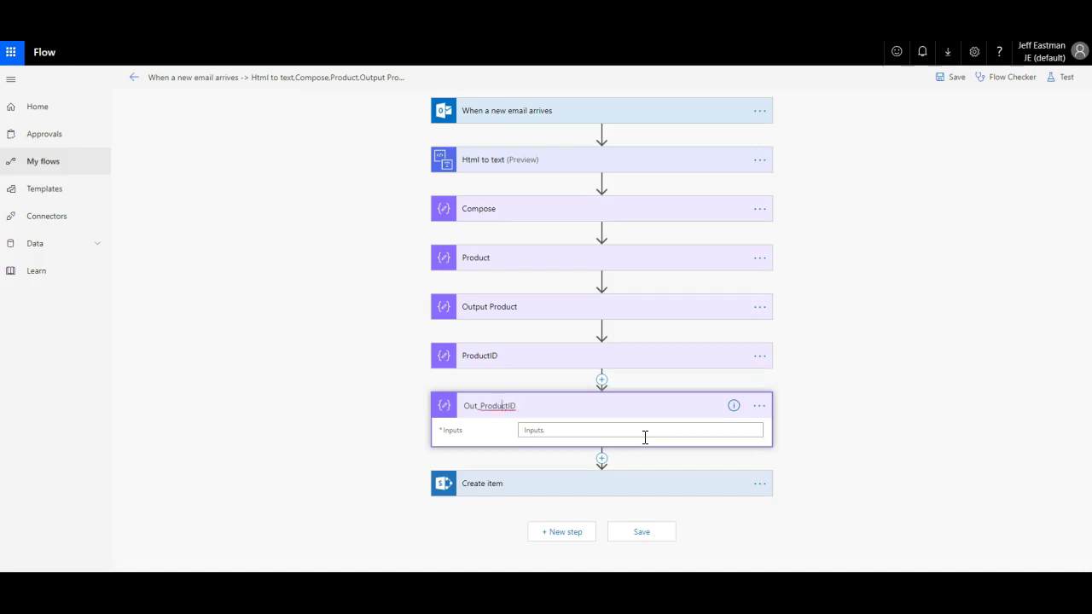
key(Left)
key(Left)
key(Left)
click(638, 430)
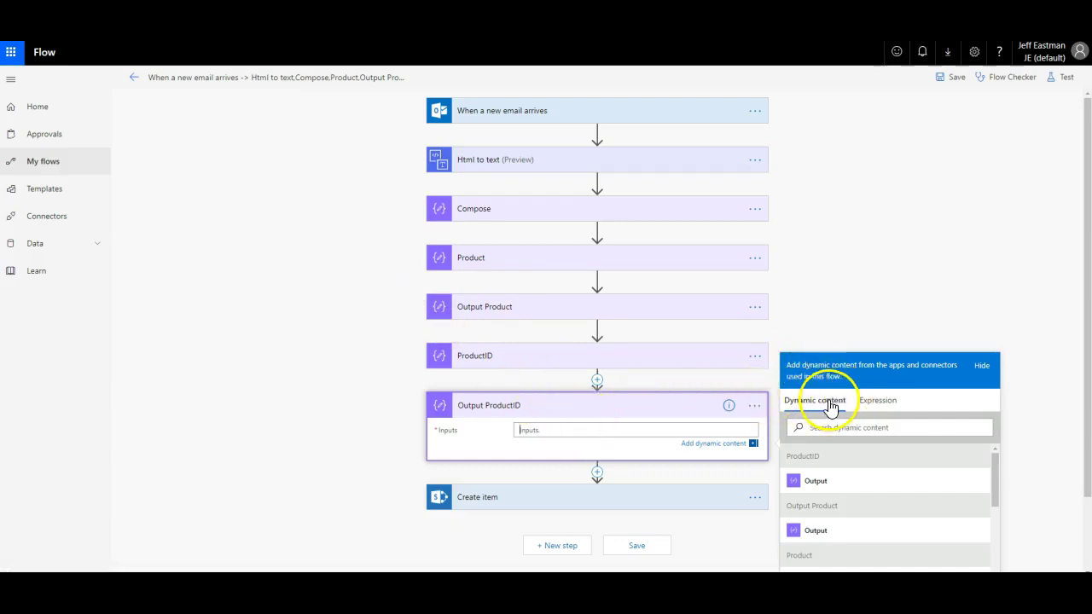
Consult the substring syntax in the functions reference and begin Output ProductID's expression with substring on body('Html_to_text').
click(876, 406)
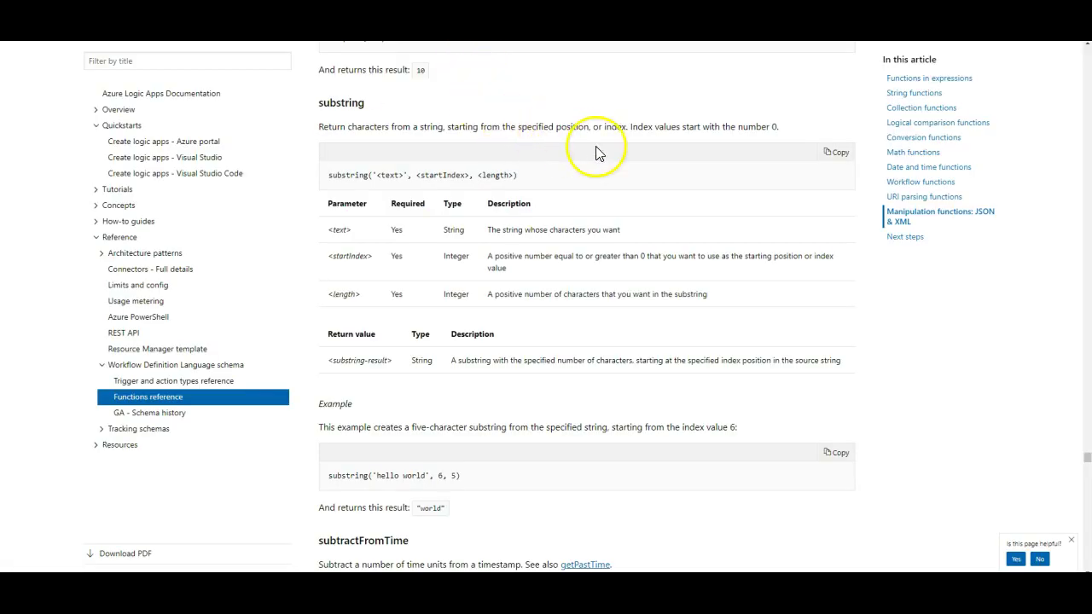
click(333, 176)
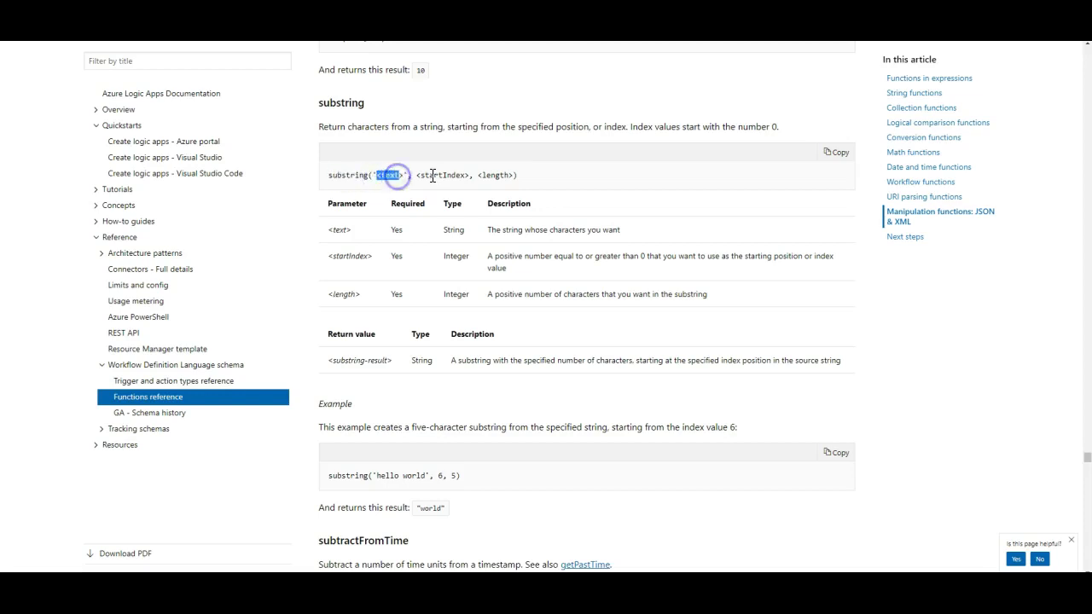
drag(418, 175, 515, 175)
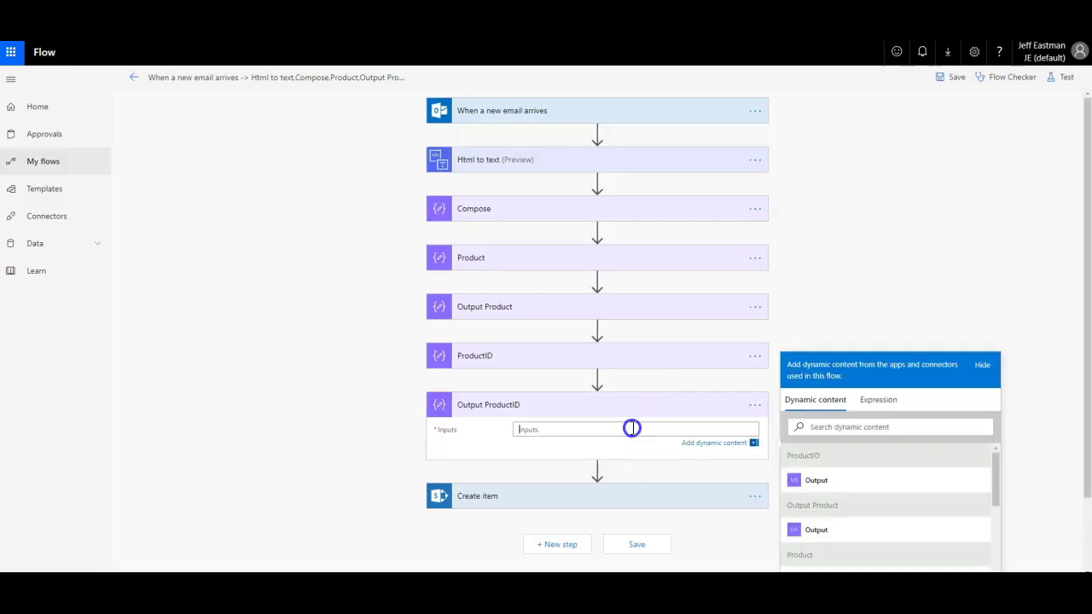
click(883, 401)
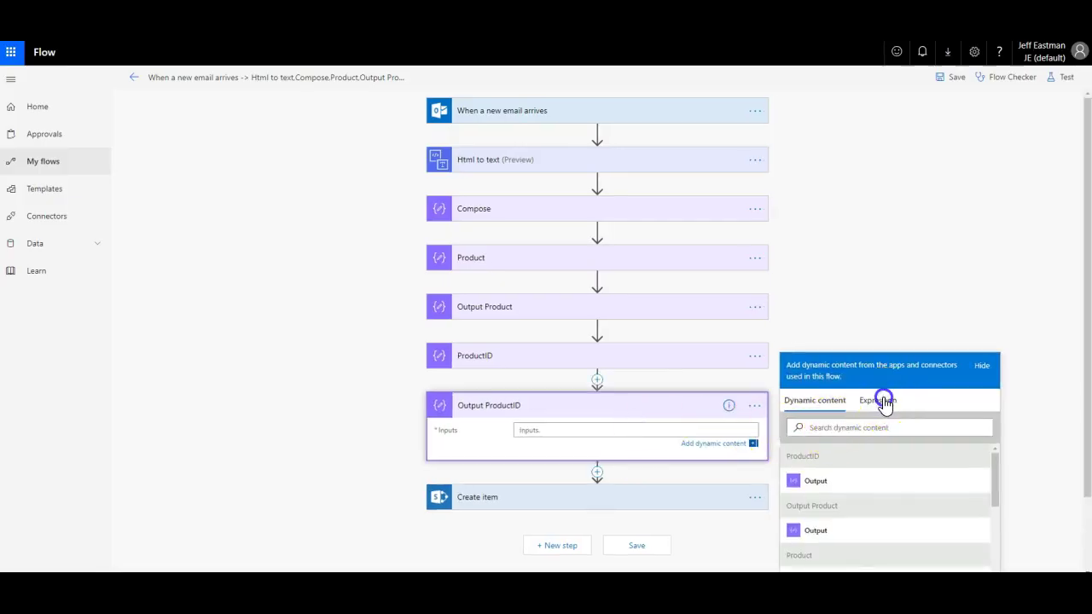
click(833, 428)
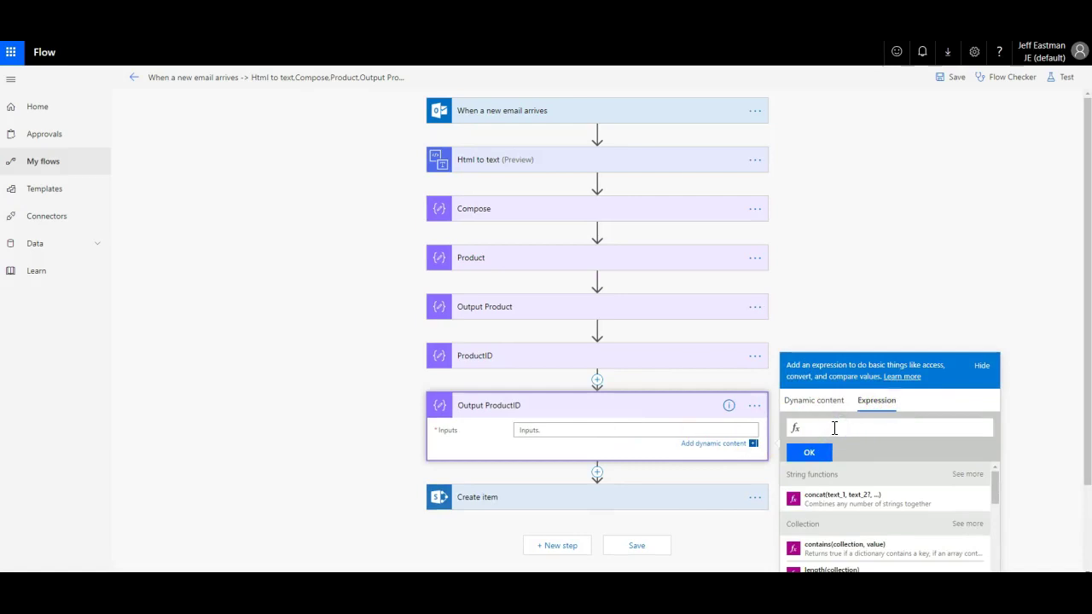
text(substring)
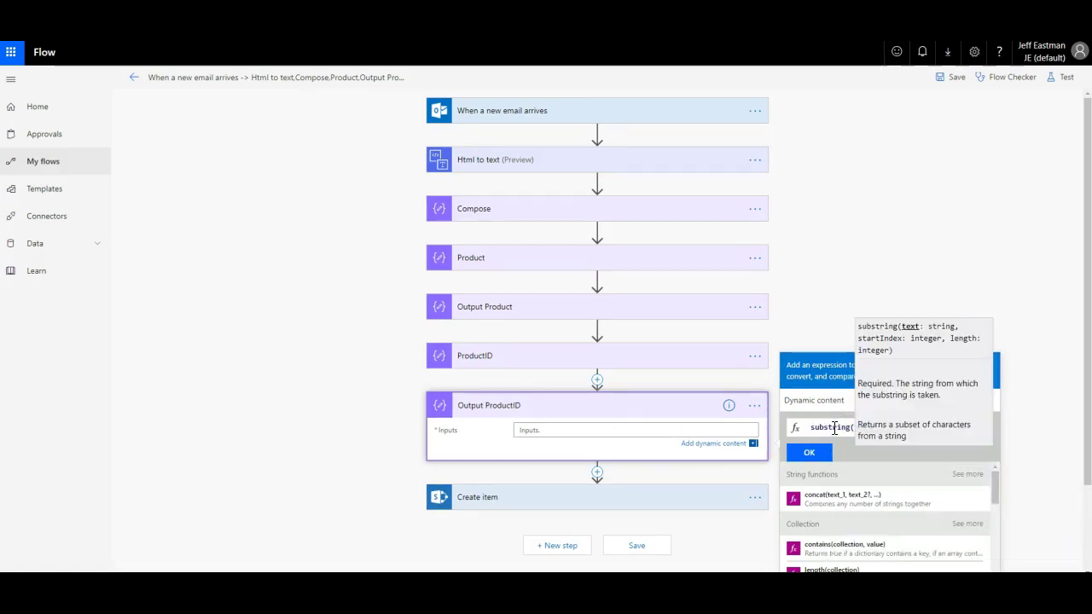
text((bod)
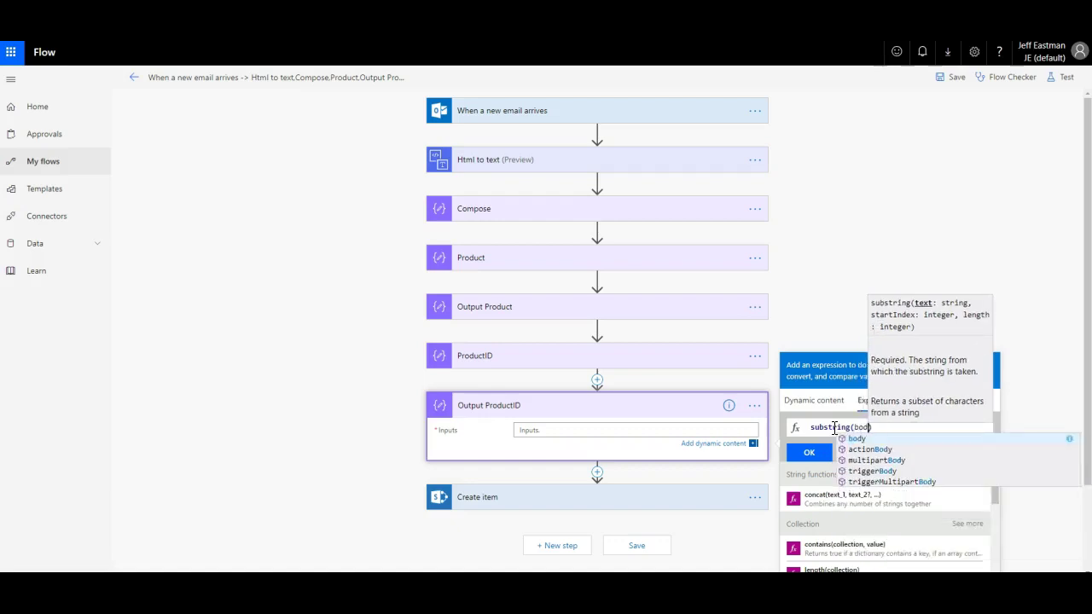
text(y()
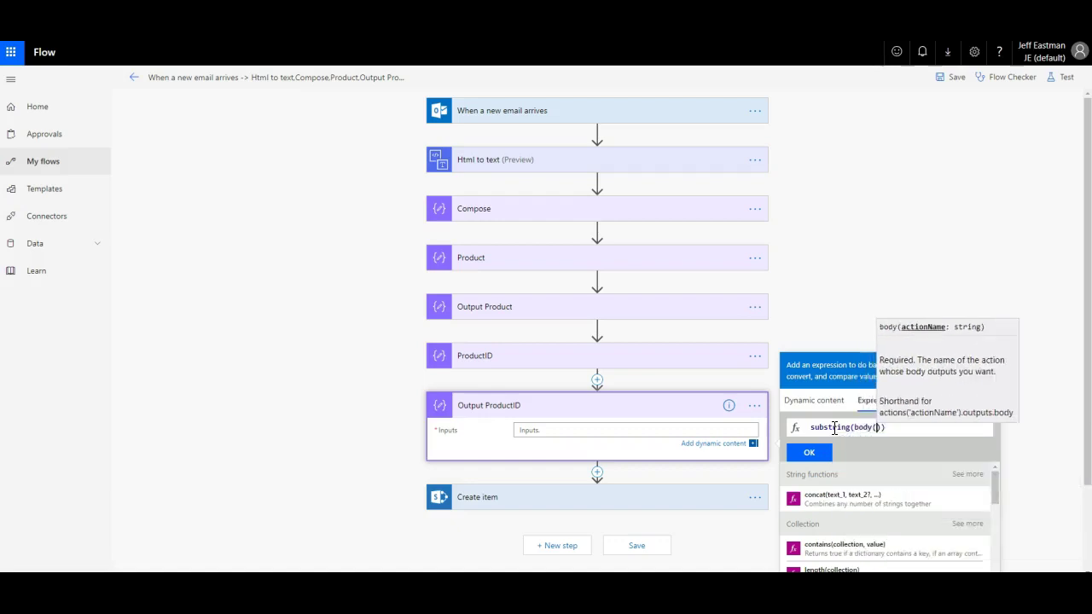
text('Html_to)
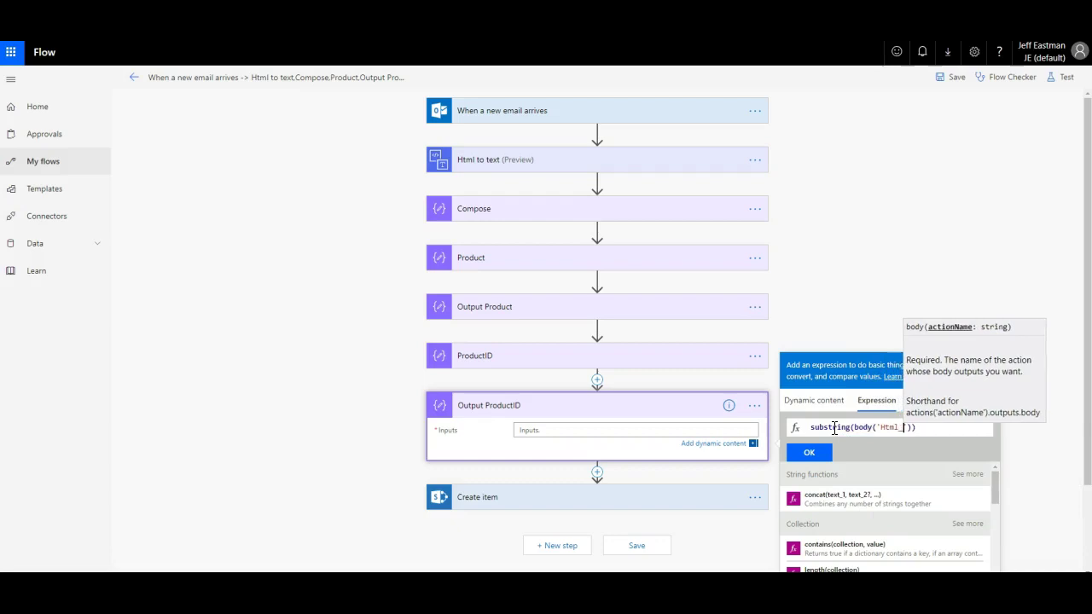
text(')
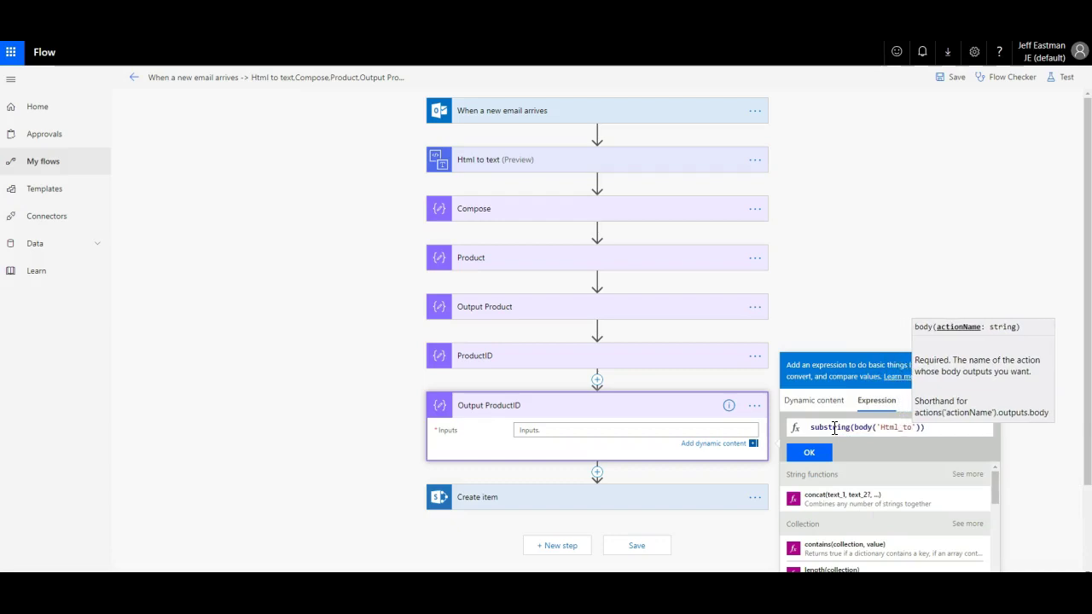
text(_text)
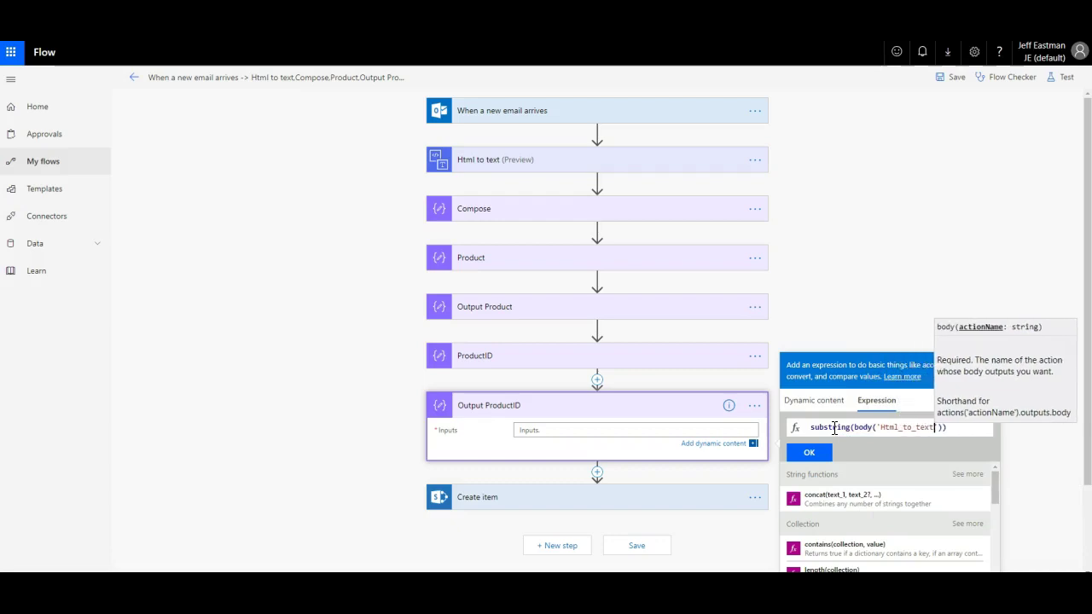
Add outputs('ProductID') as the start index of the substring expression for Output ProductID.
key(Right)
text(,outputs)
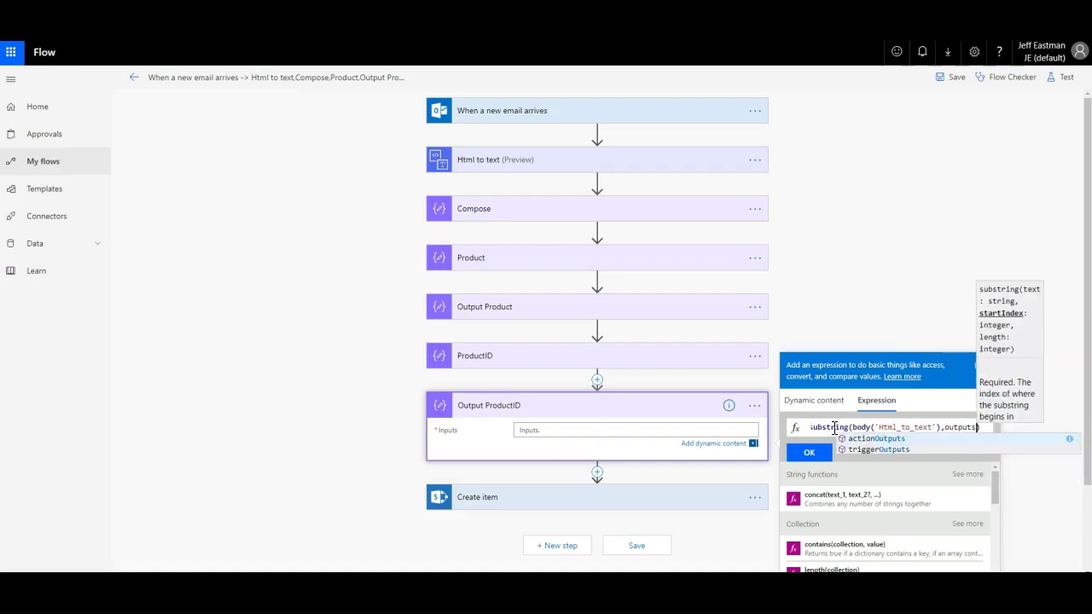
text(()
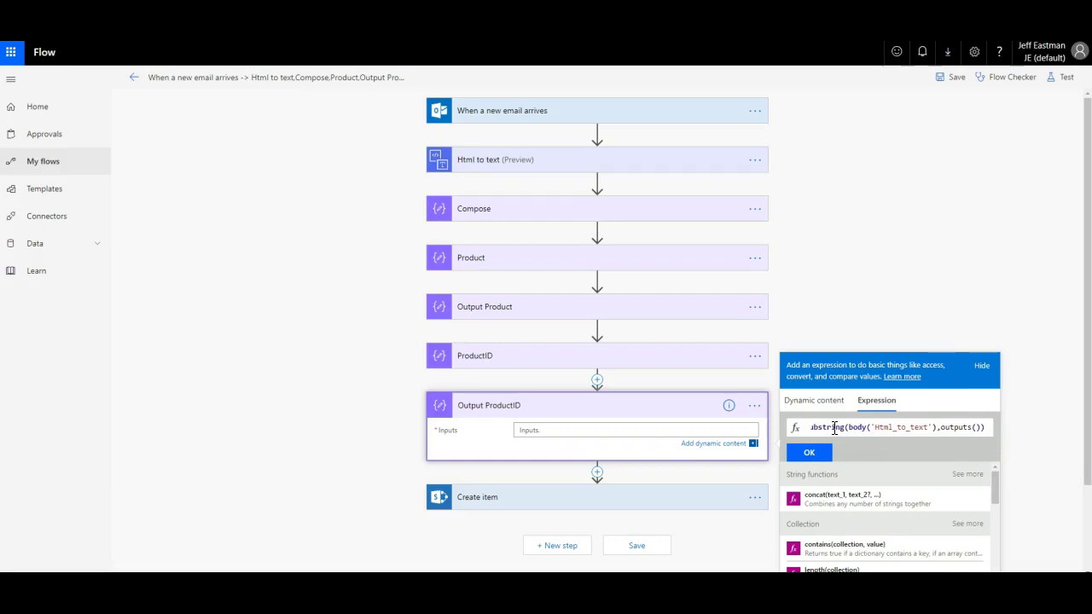
text('Pro)
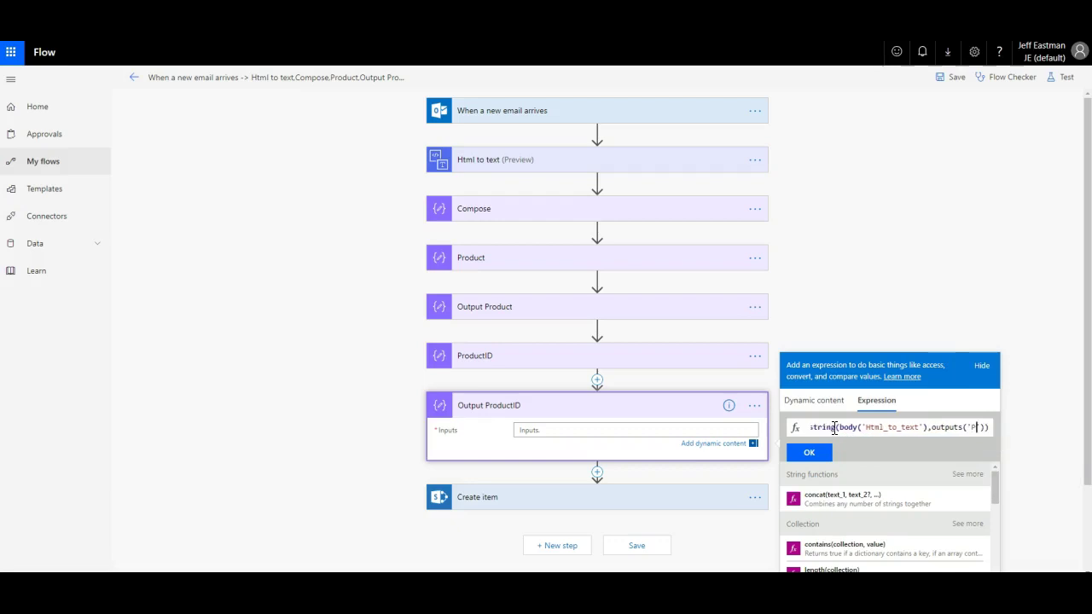
text(ductID)
key(Right)
key(Right)
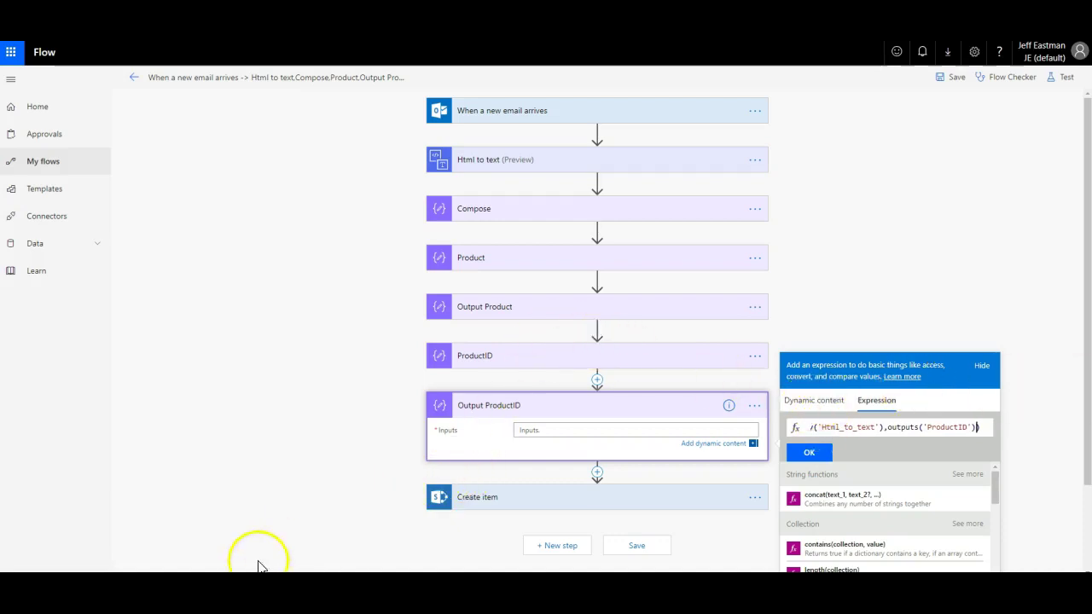
Switch to the Generic Application mailbox in Outlook and draft a new Alert email reusing the sent Television alert's body text.
mouse_move(266, 580)
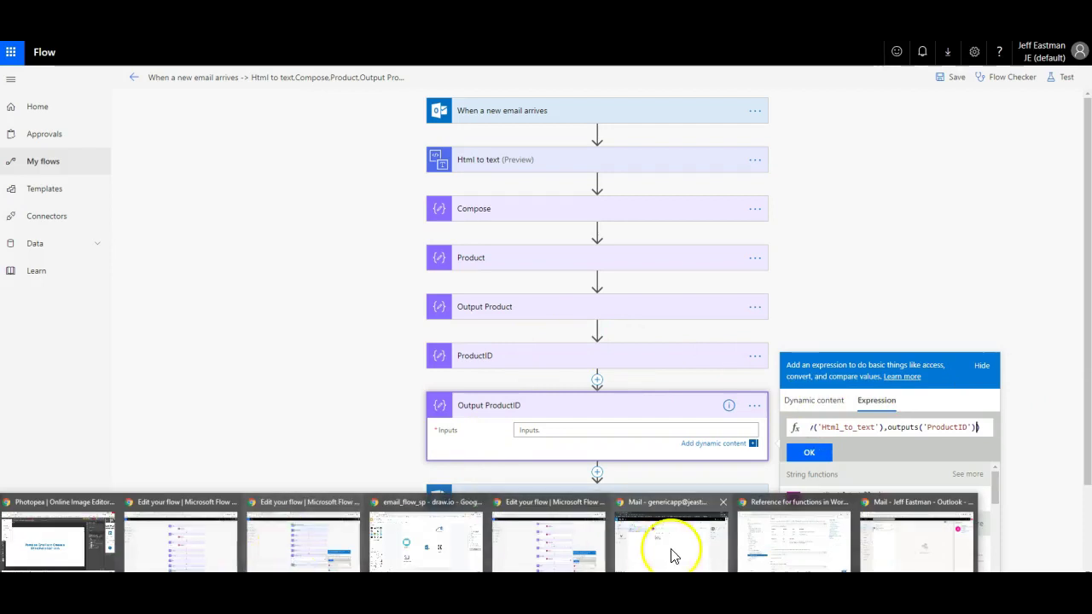
click(641, 545)
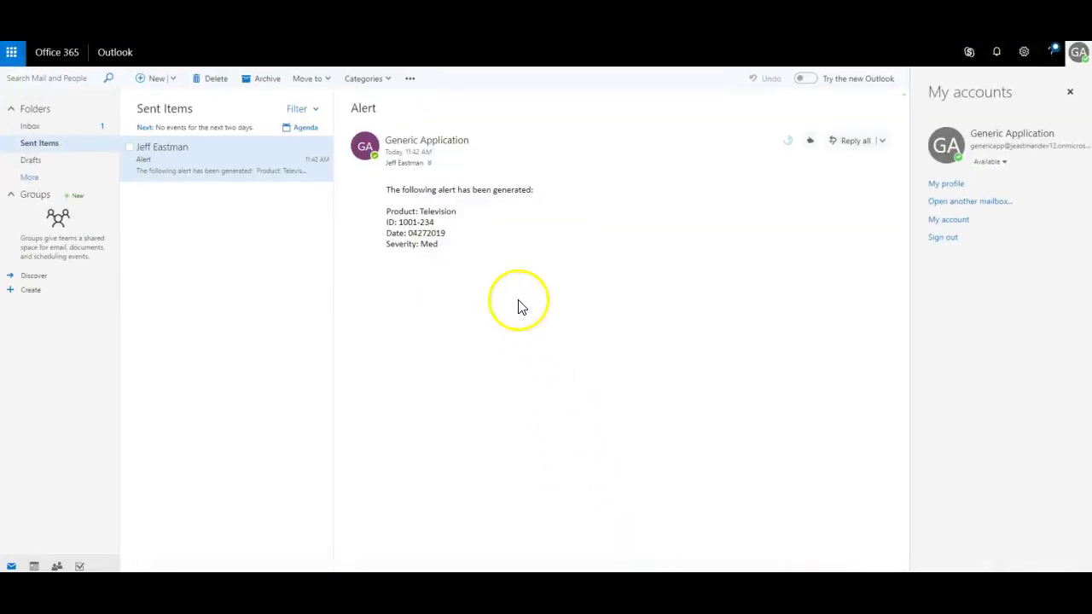
click(455, 245)
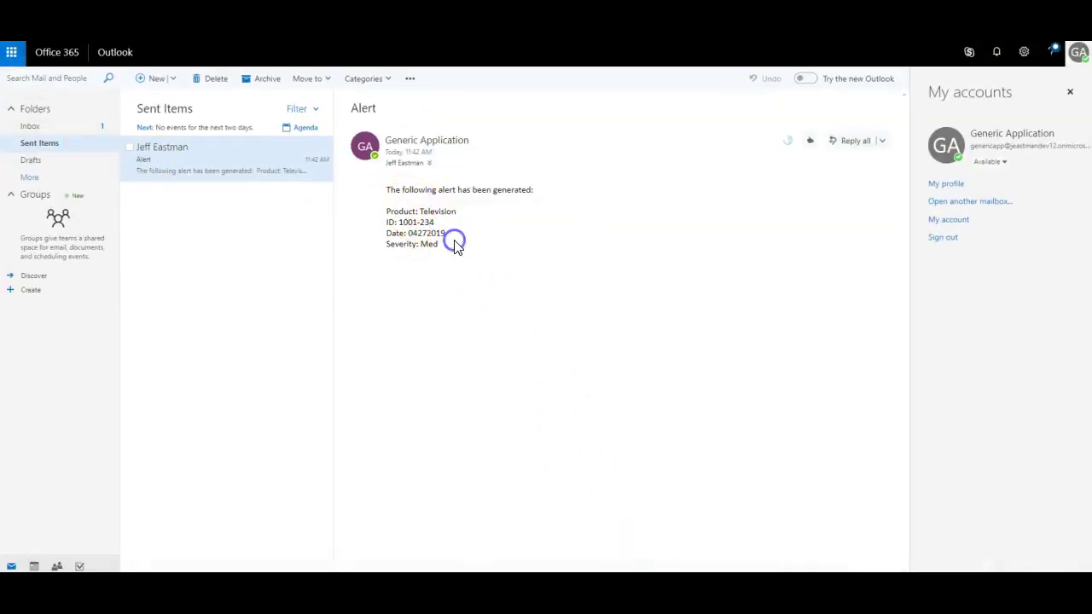
drag(385, 201, 384, 193)
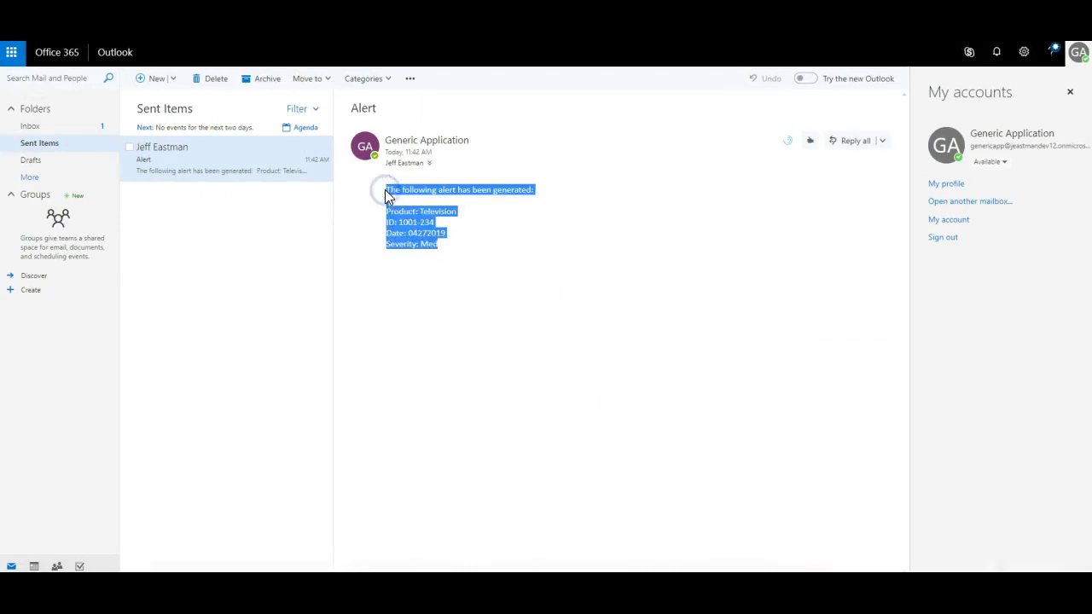
click(152, 78)
click(373, 226)
text(The following alert has been generated:  Product: Television ID: 1001-234 Date: 04/27/2019 Severity: Med)
click(371, 229)
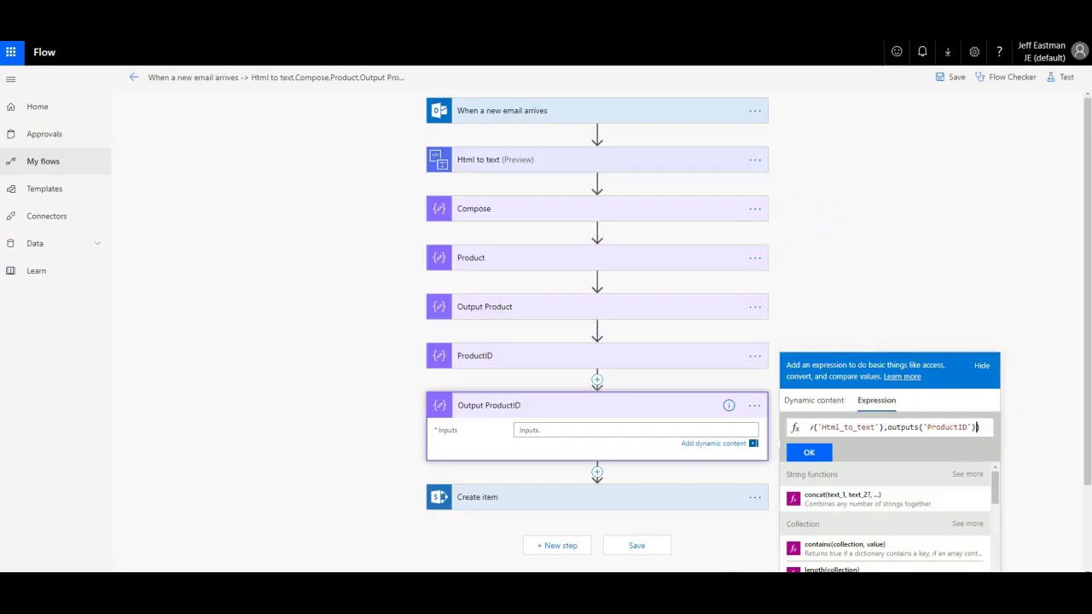
Return to the flow, finish the substring expression with a length of 8, and apply it to Output ProductID's input.
text(,8)
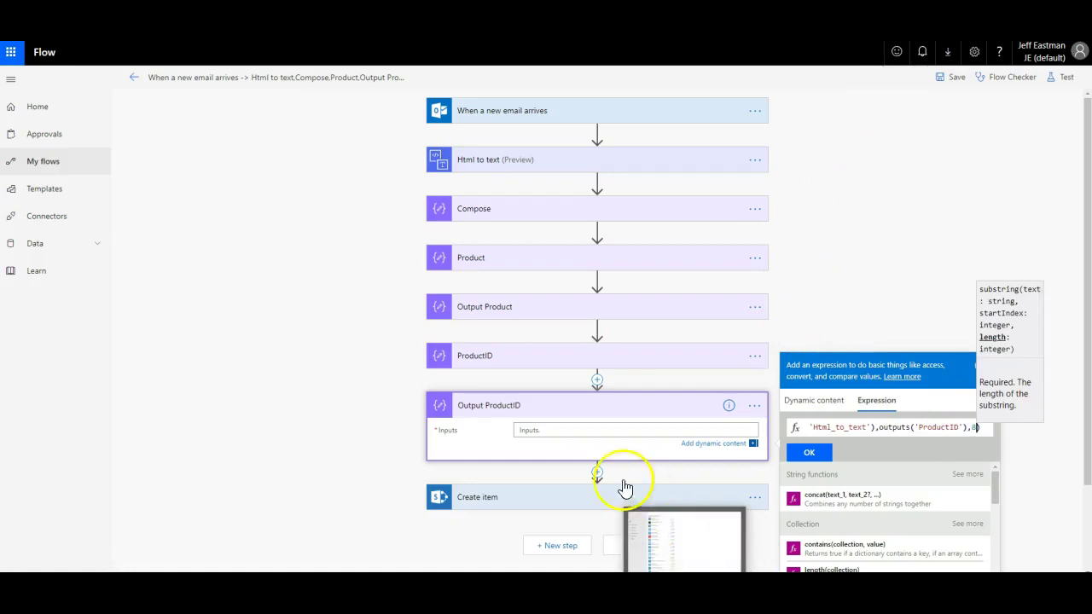
click(817, 452)
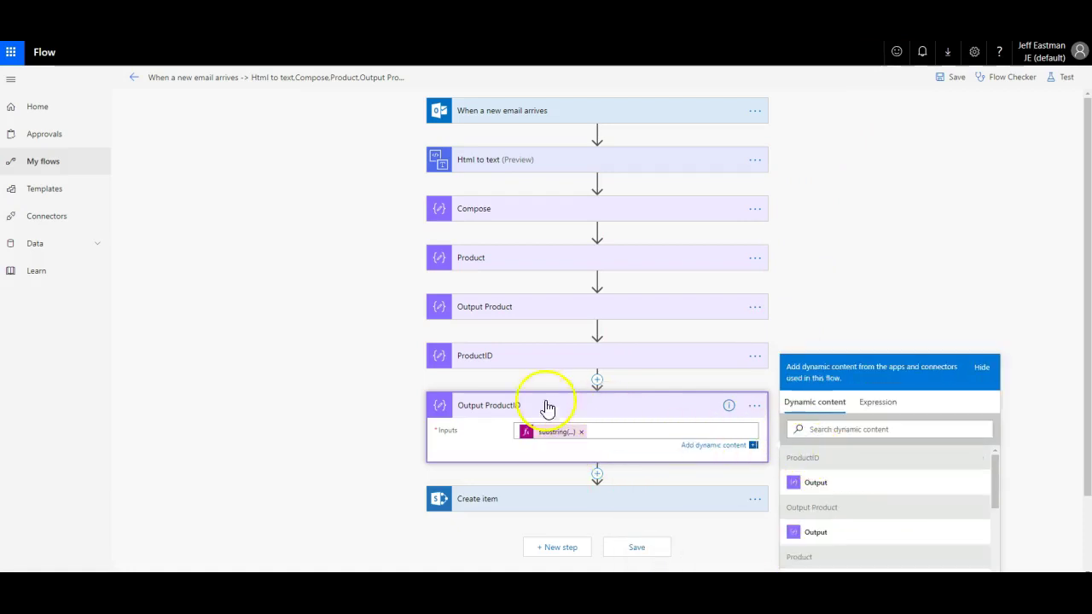
click(364, 371)
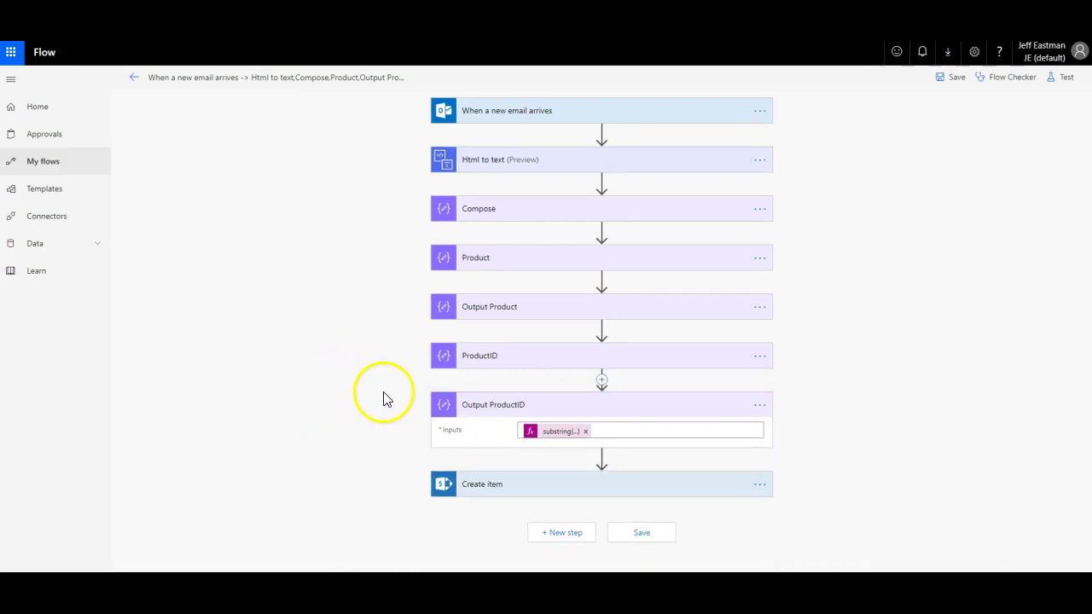
Fill Create item's ProductID field with the output of Output ProductID and save the flow.
click(562, 488)
scroll(563, 481, down, 2)
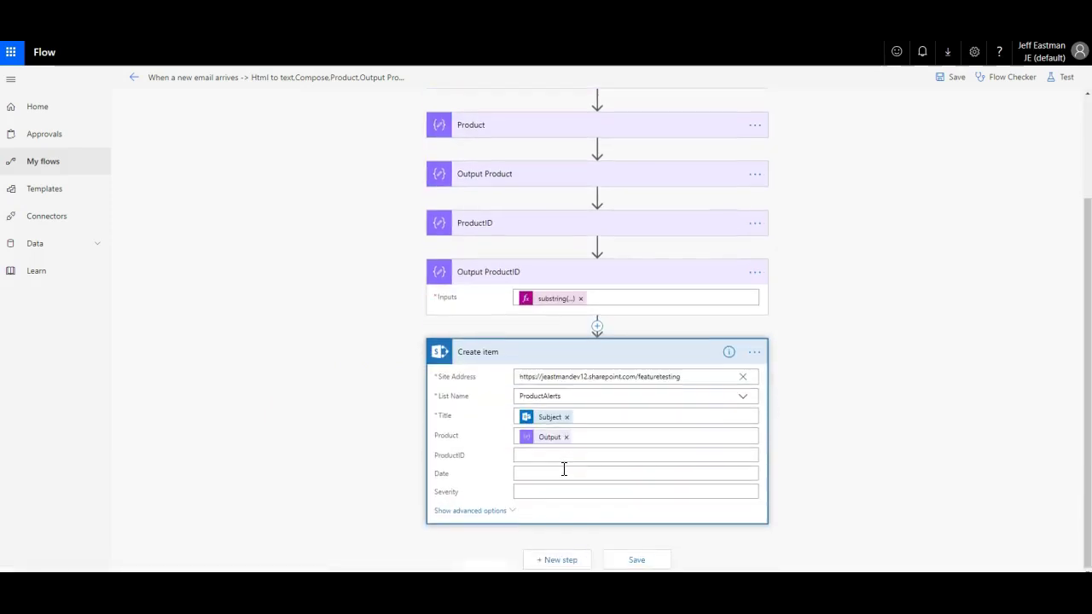
click(563, 458)
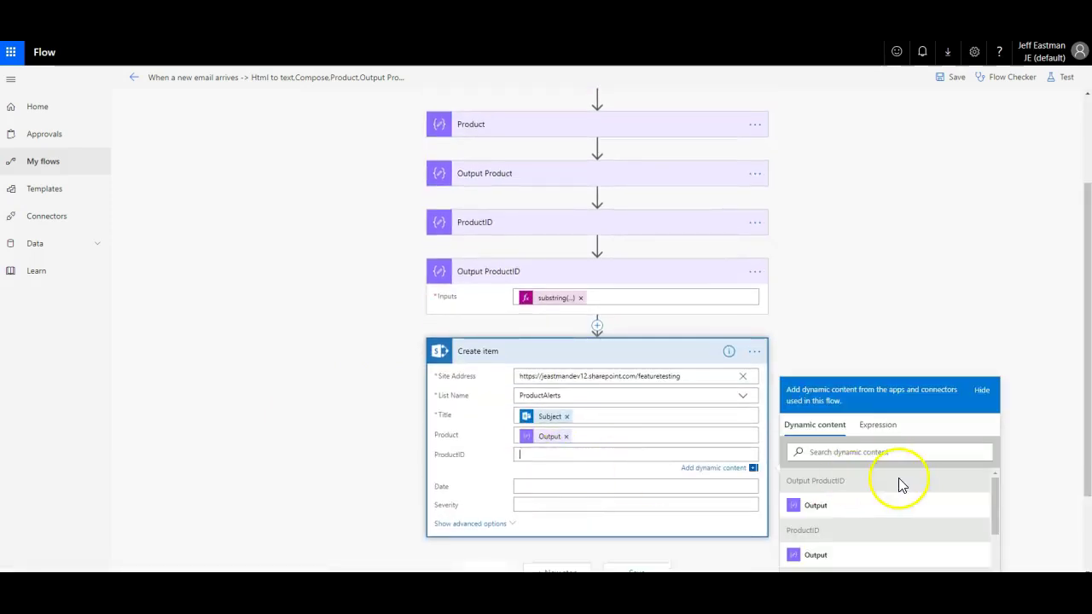
click(820, 514)
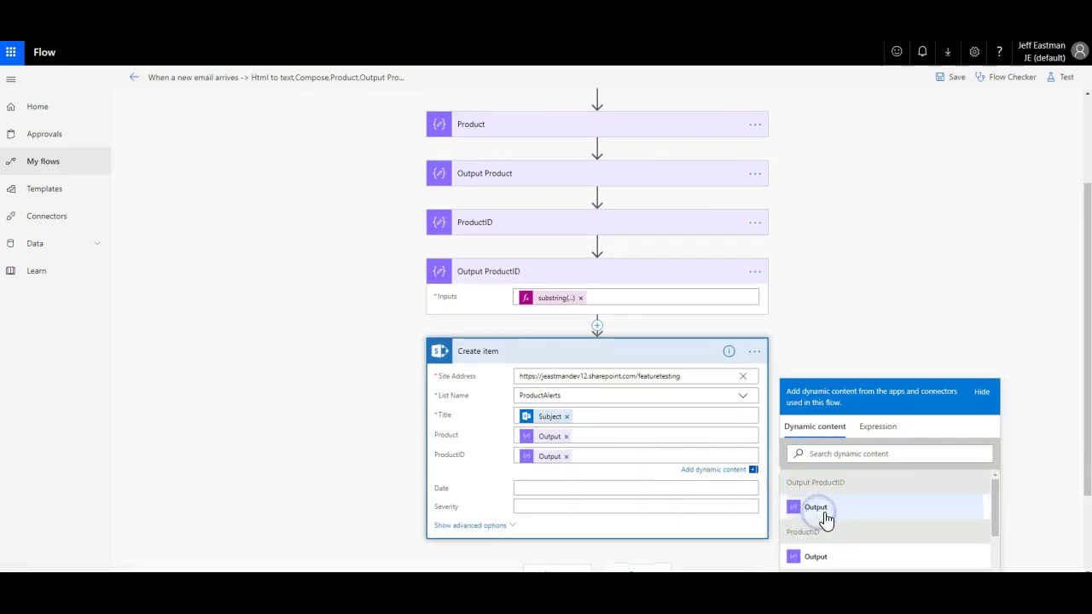
click(371, 421)
click(650, 560)
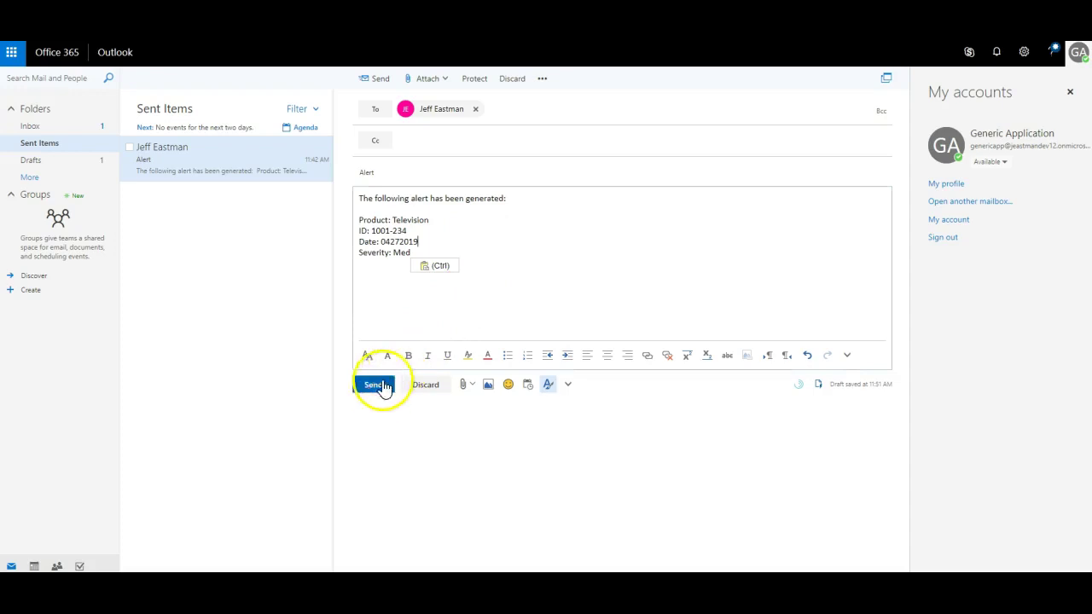
Send the drafted Television alert email from Outlook and check the recipient's inbox for its arrival.
click(373, 384)
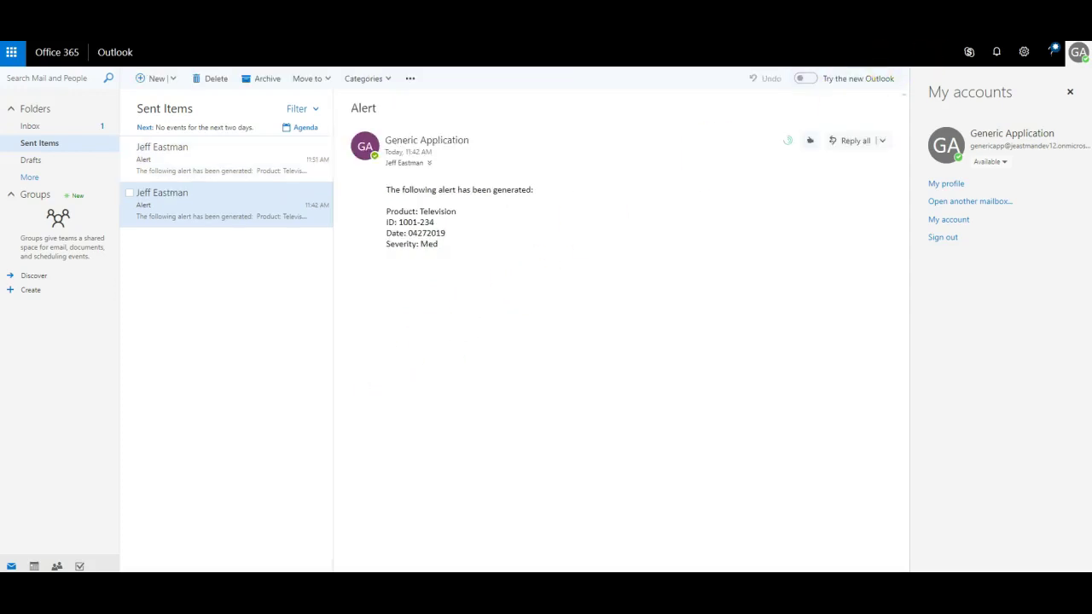
drag(1091, 58, 514, 60)
drag(713, 60, 580, 62)
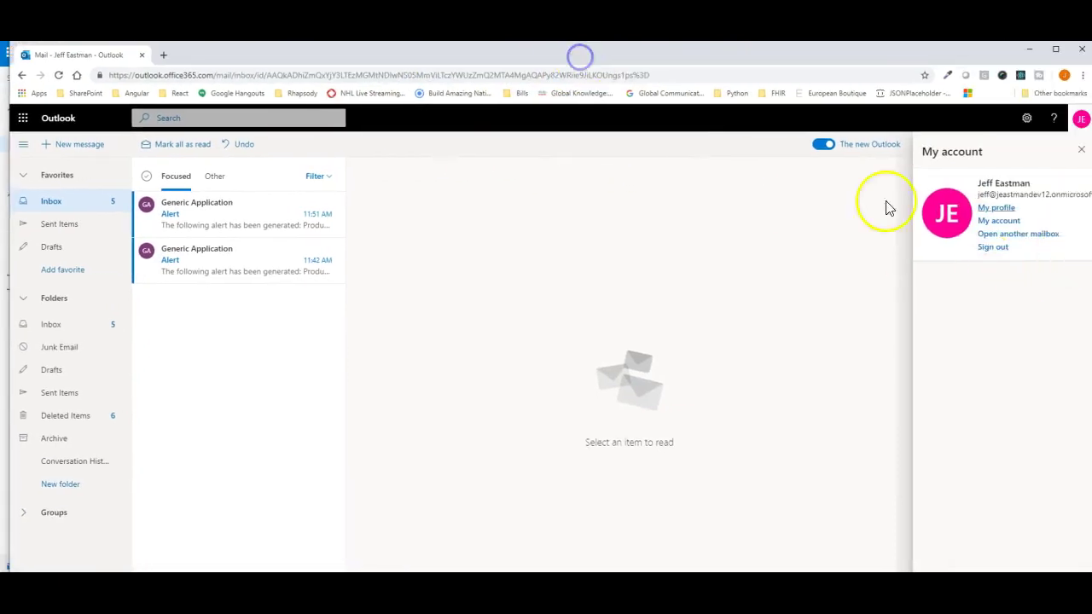
click(250, 267)
click(249, 221)
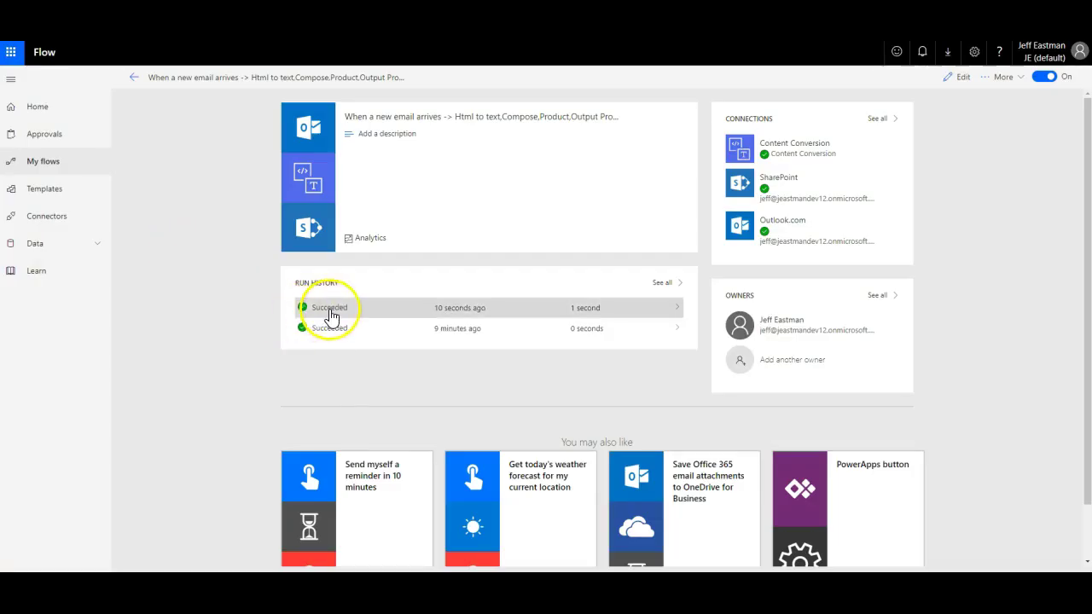
Inspect Output ProductID in the latest flow run and check the newest item in the SharePoint ProductAlerts list.
click(330, 313)
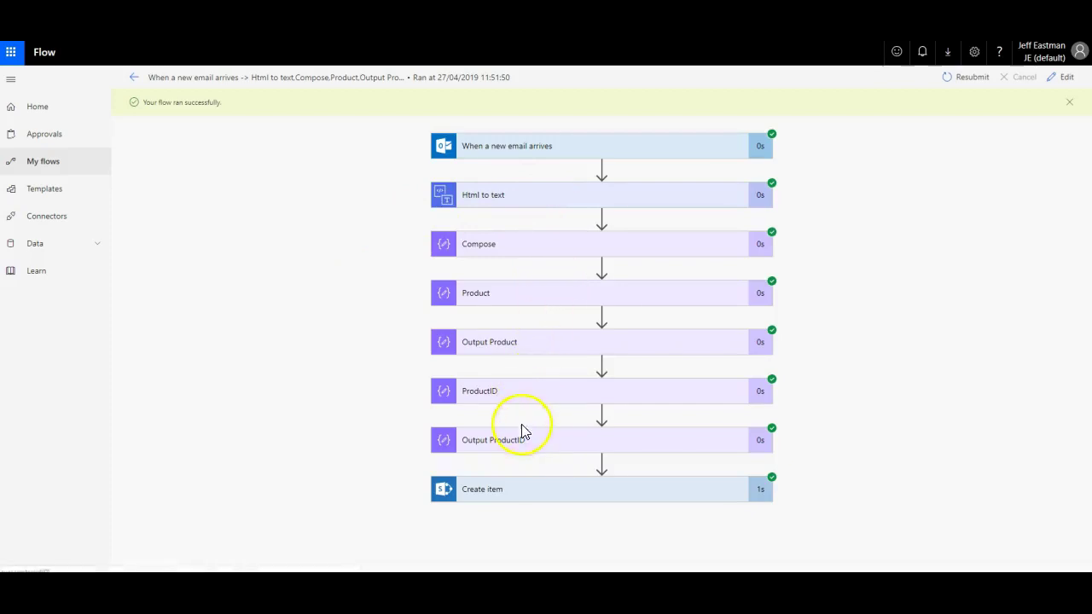
click(534, 450)
scroll(580, 409, down, 1)
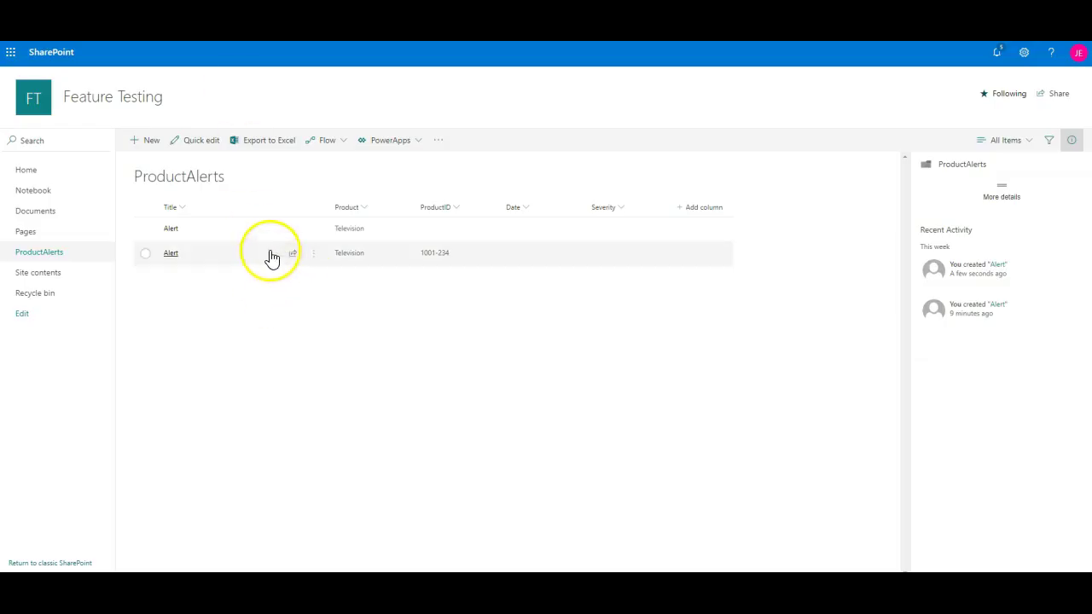
click(392, 265)
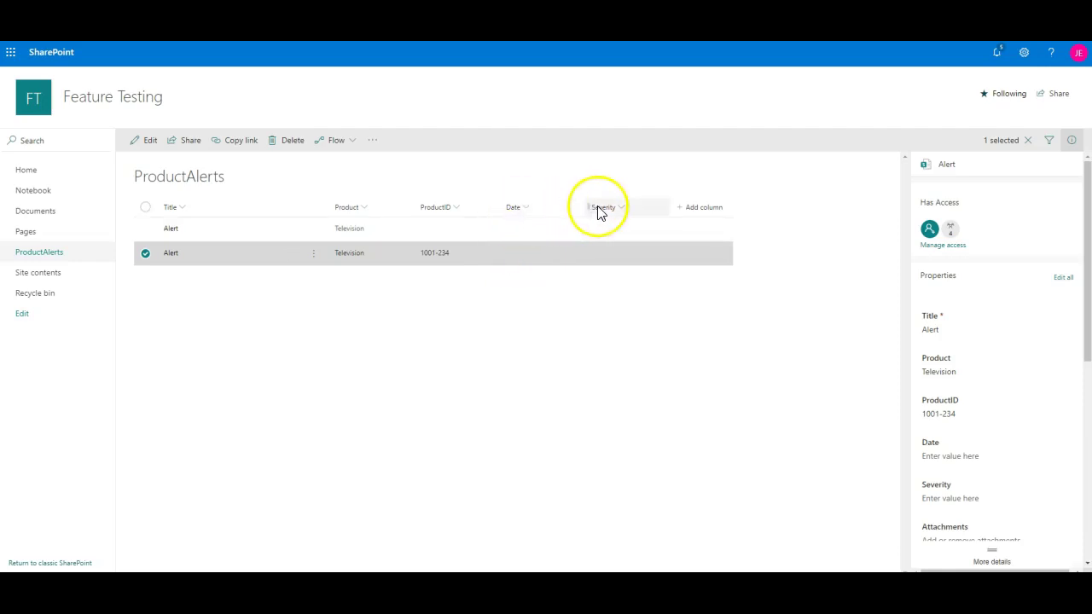
click(478, 240)
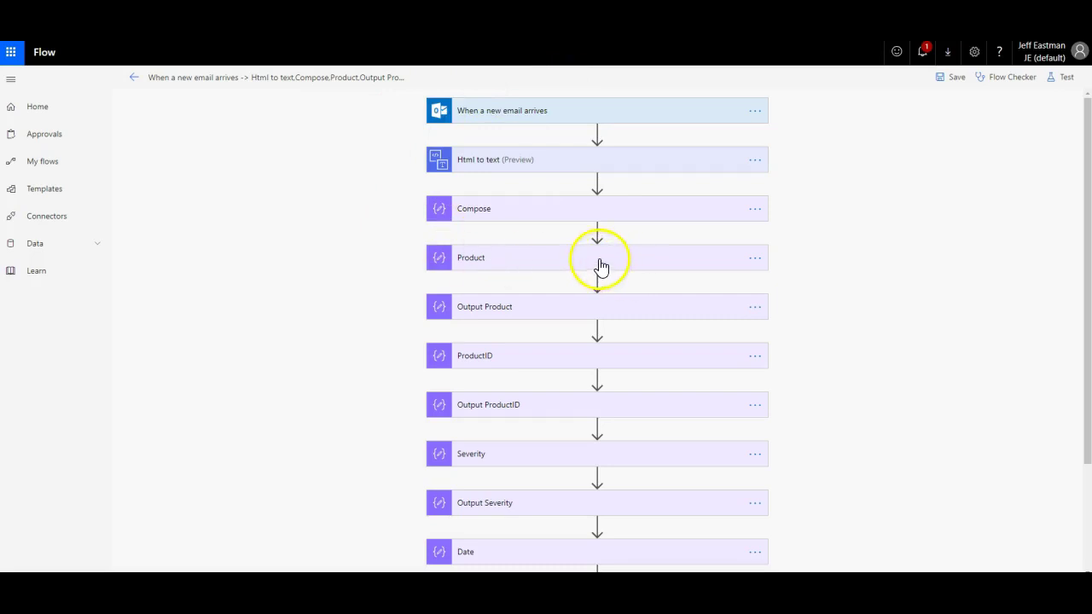
Review the flow's full action sequence, including the Severity, Output Severity, Date and Output Date actions.
scroll(355, 207, down, 1)
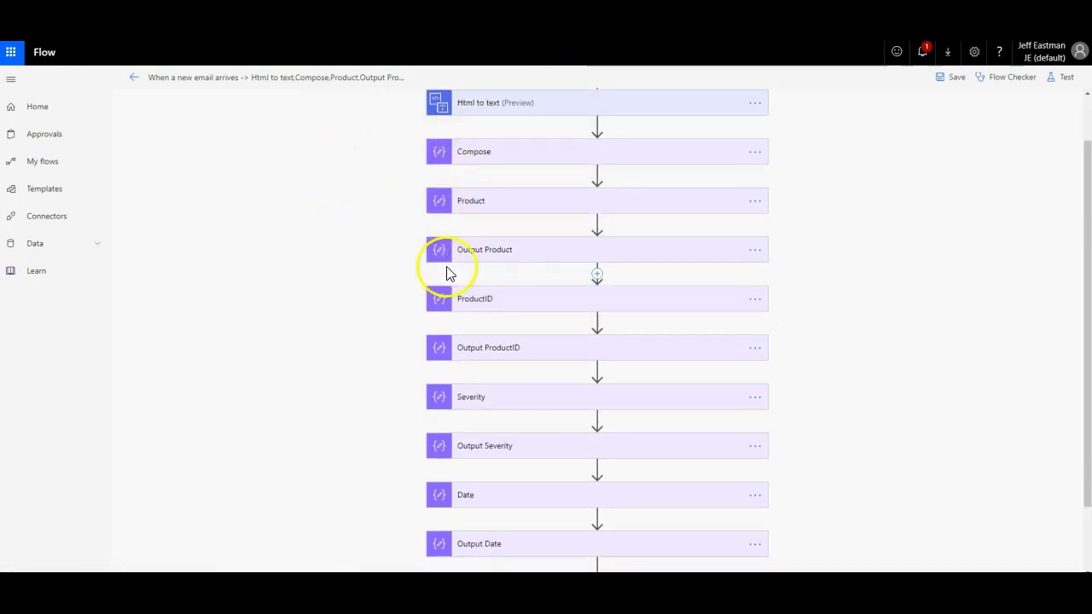
scroll(407, 315, down, 1)
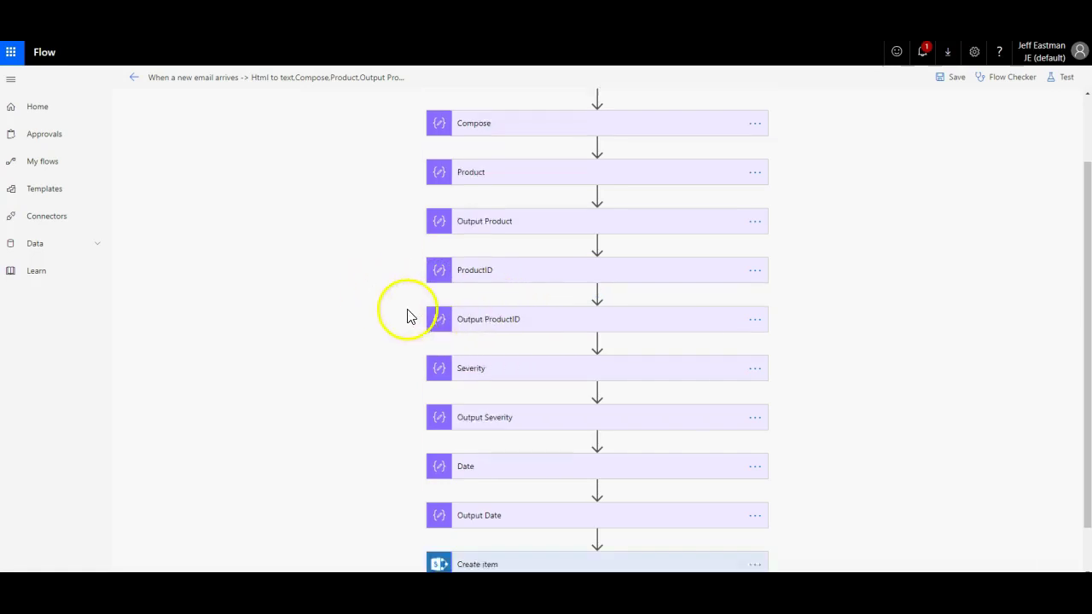
scroll(408, 315, down, 1)
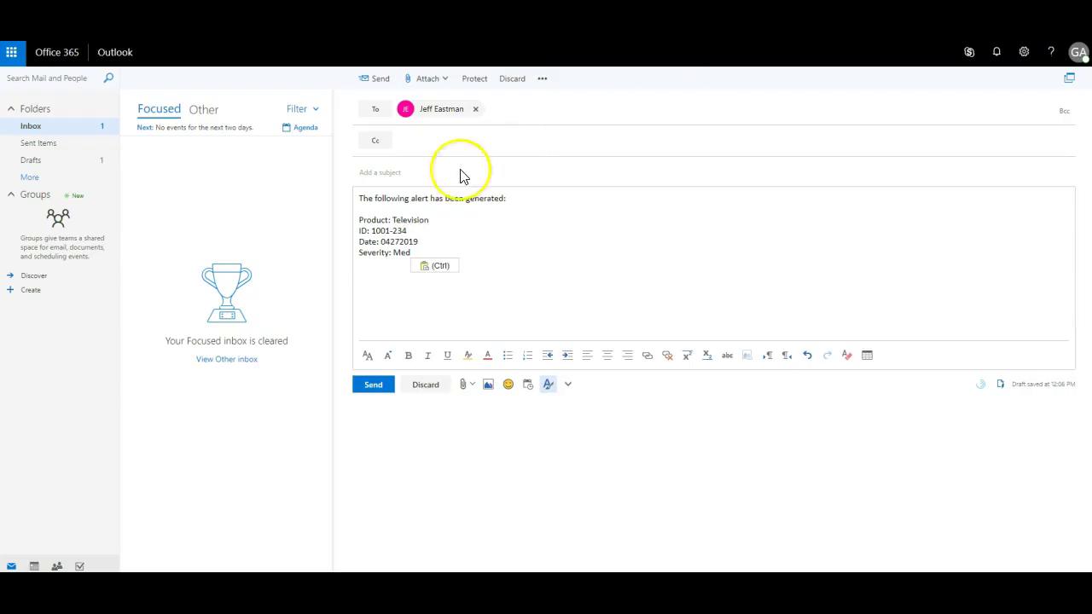
In the Outlook draft, set ID 9901-234, Date 04242019, Severity Low and subject Alert, copy the body text, and send it.
click(459, 218)
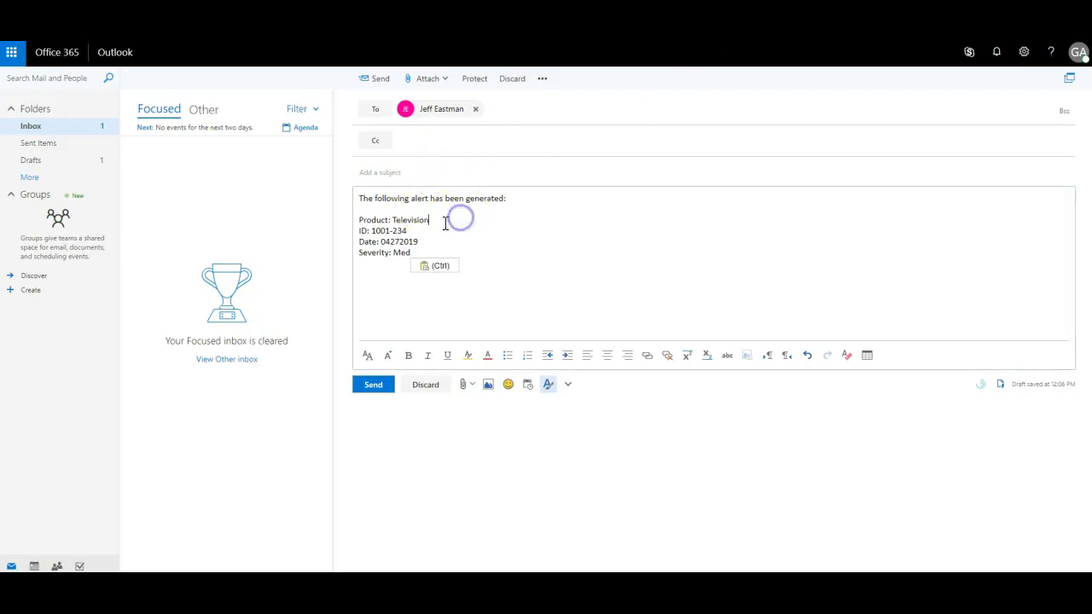
drag(377, 230, 388, 229)
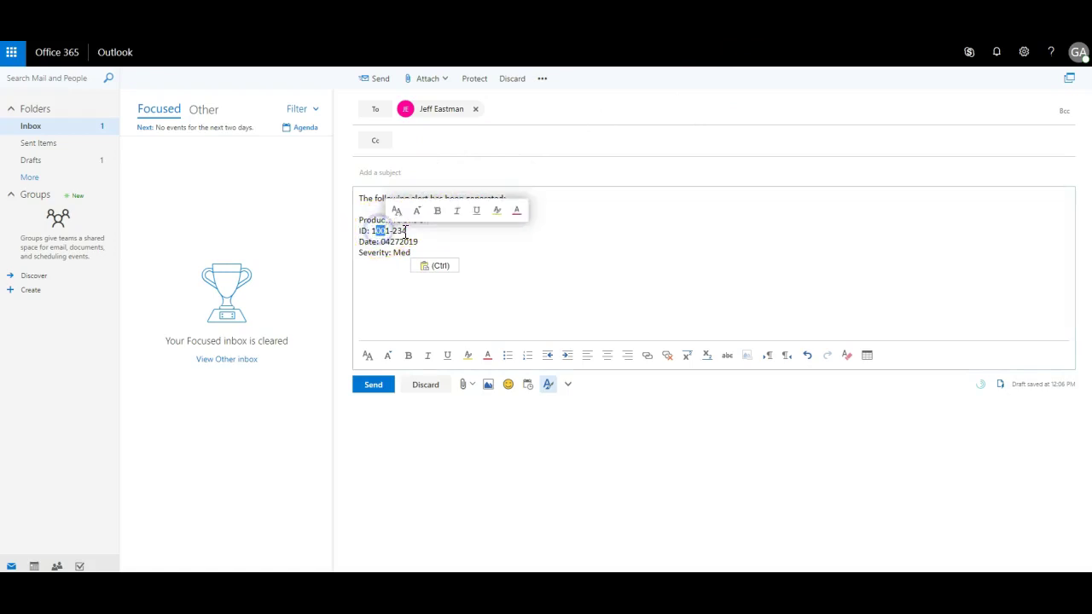
key(Left)
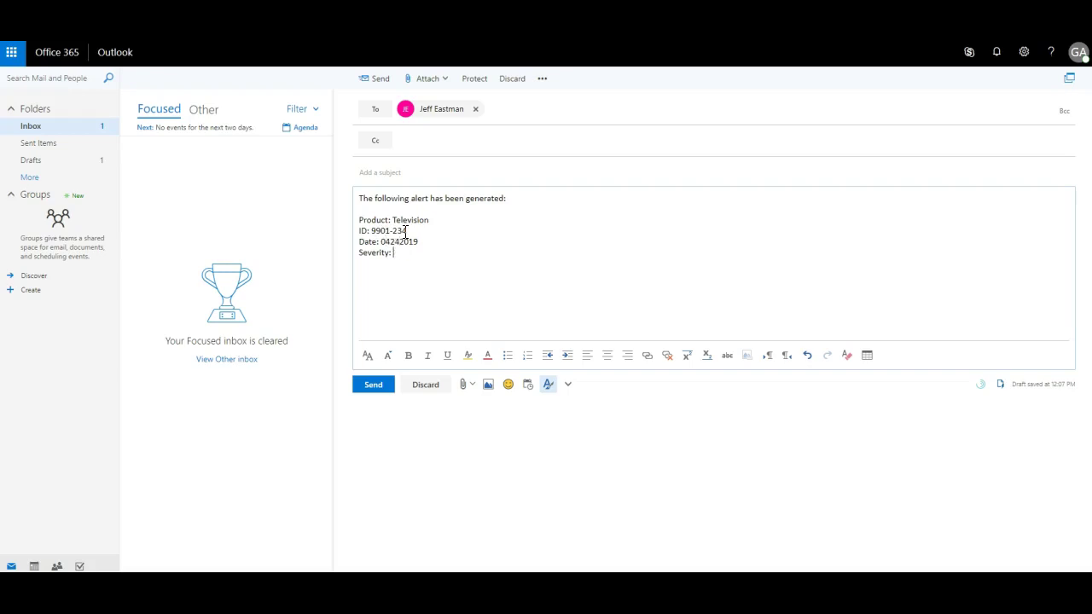
click(420, 171)
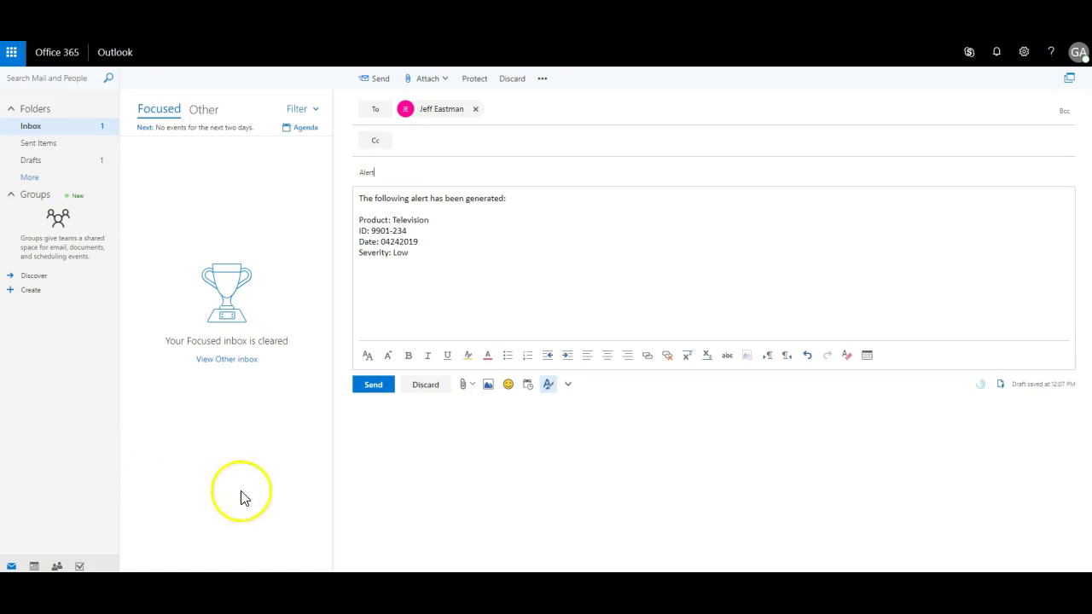
drag(409, 252, 360, 197)
click(373, 384)
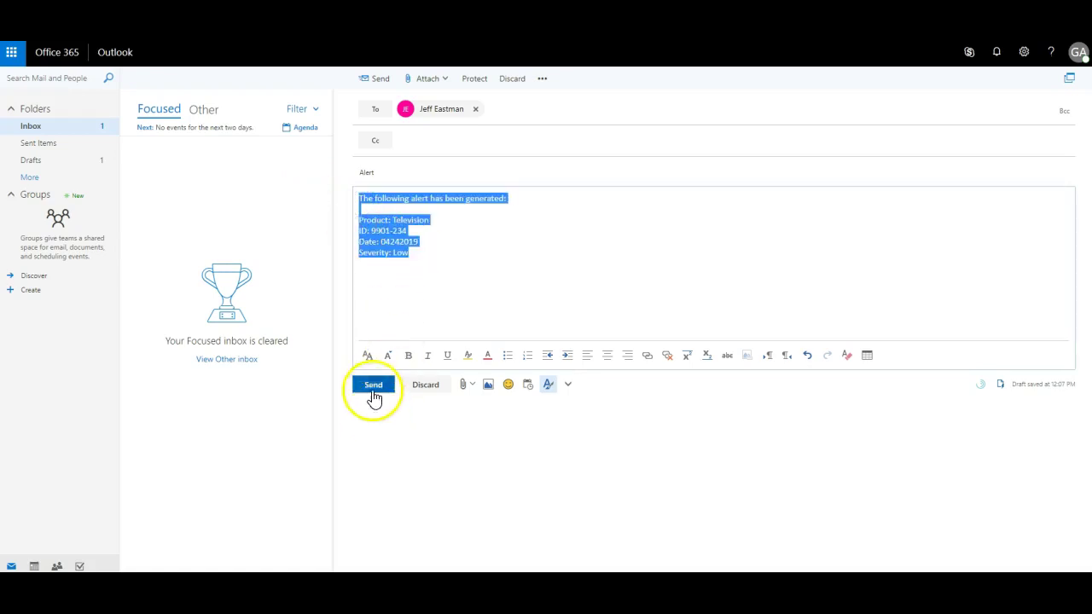
Compose and send another Alert email for product Dishwasher with ID 5567-434, Date 02242019 and an updated severity.
click(156, 78)
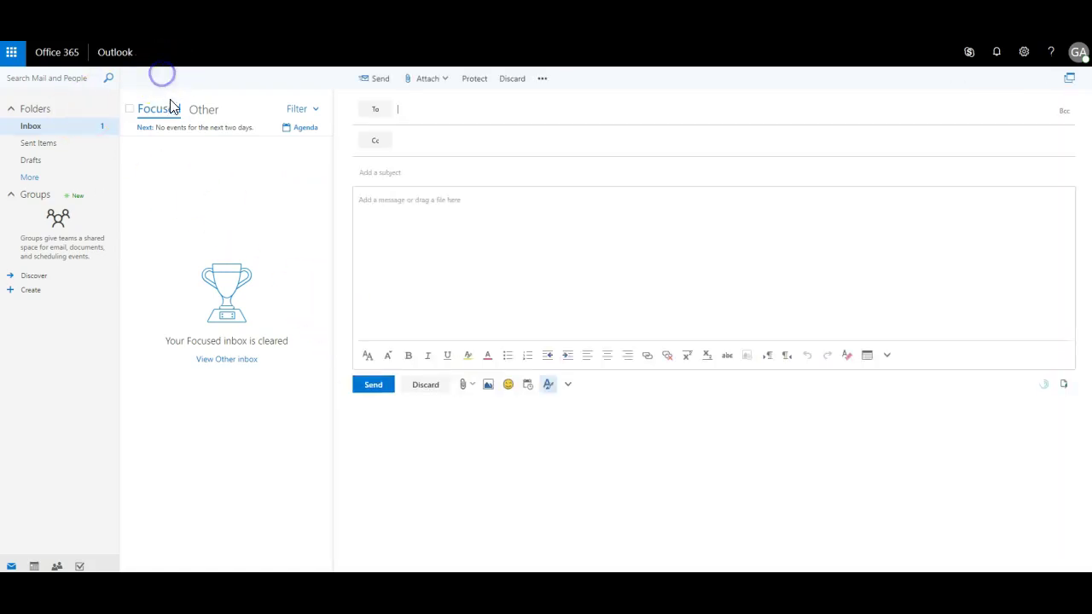
click(384, 232)
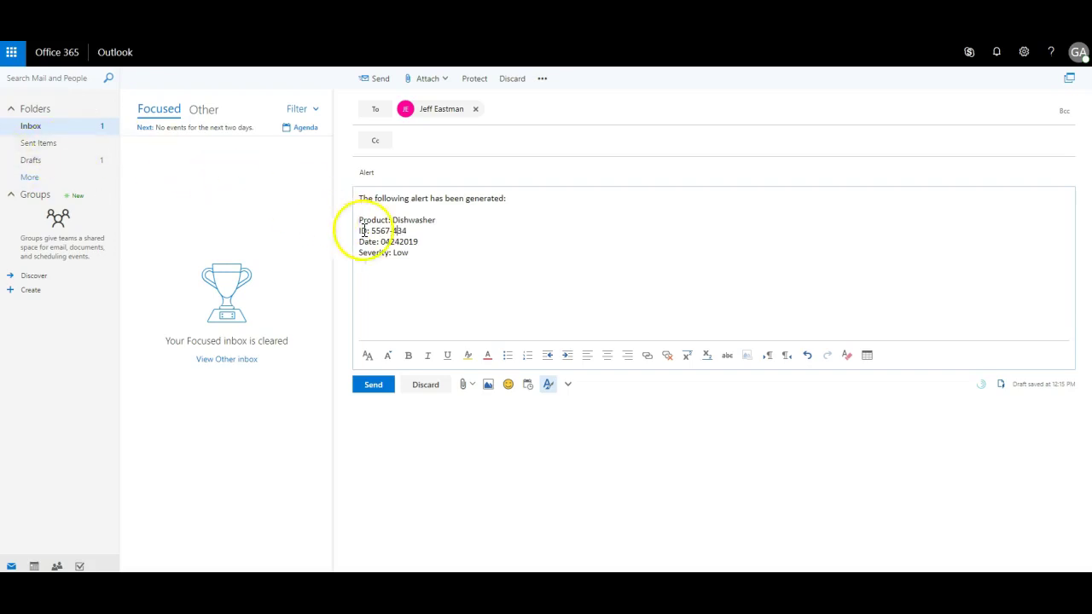
click(390, 242)
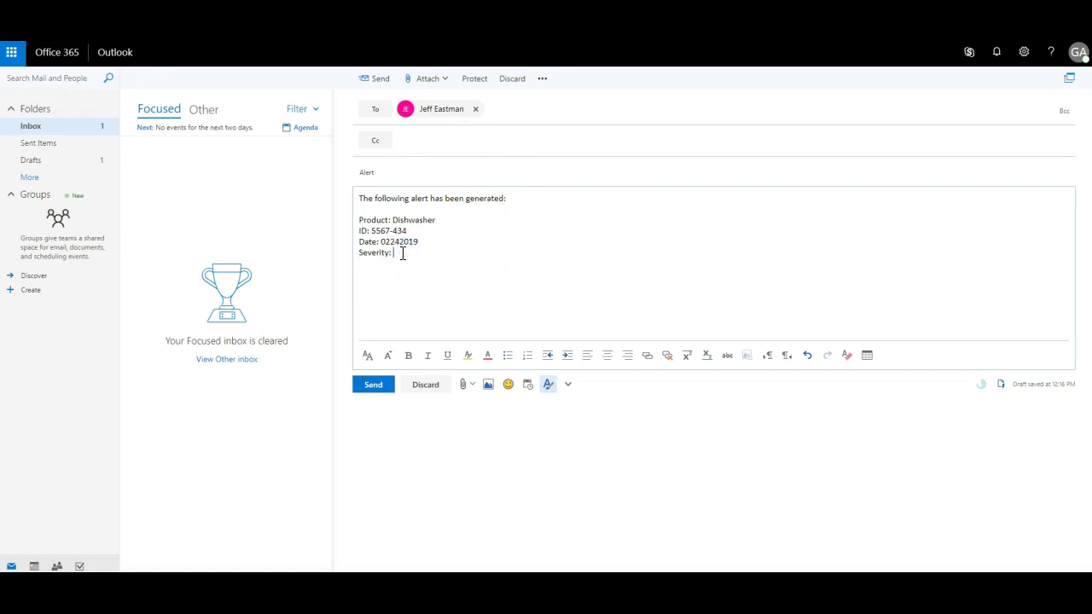
click(373, 389)
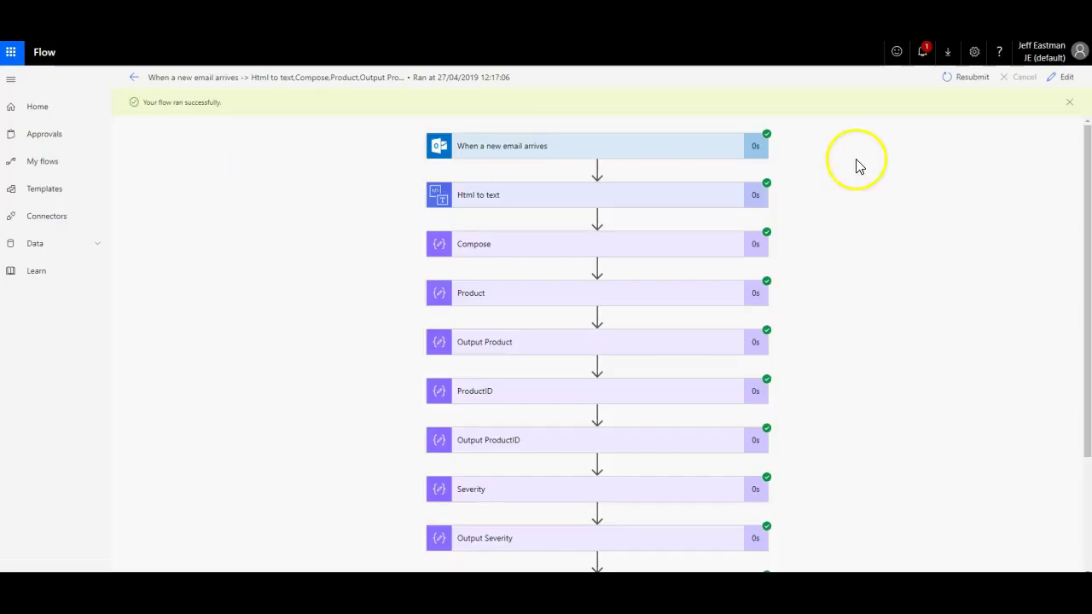
After Create item, add a SharePoint Add attachment action for the ProductAlerts list on the featuretesting site, using the created item's ID as Id.
scroll(866, 187, down, 3)
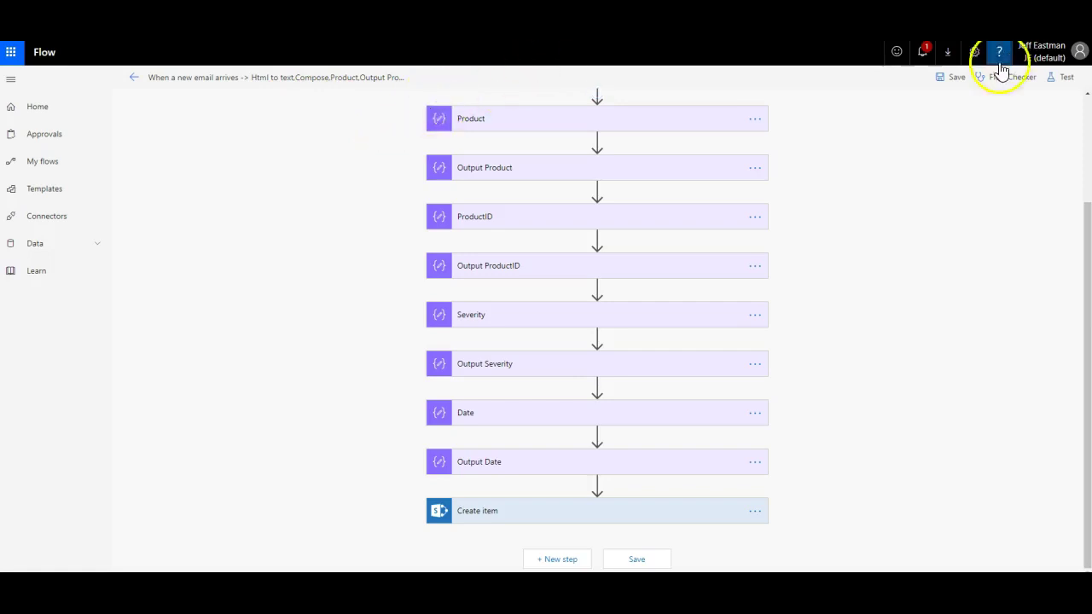
click(565, 558)
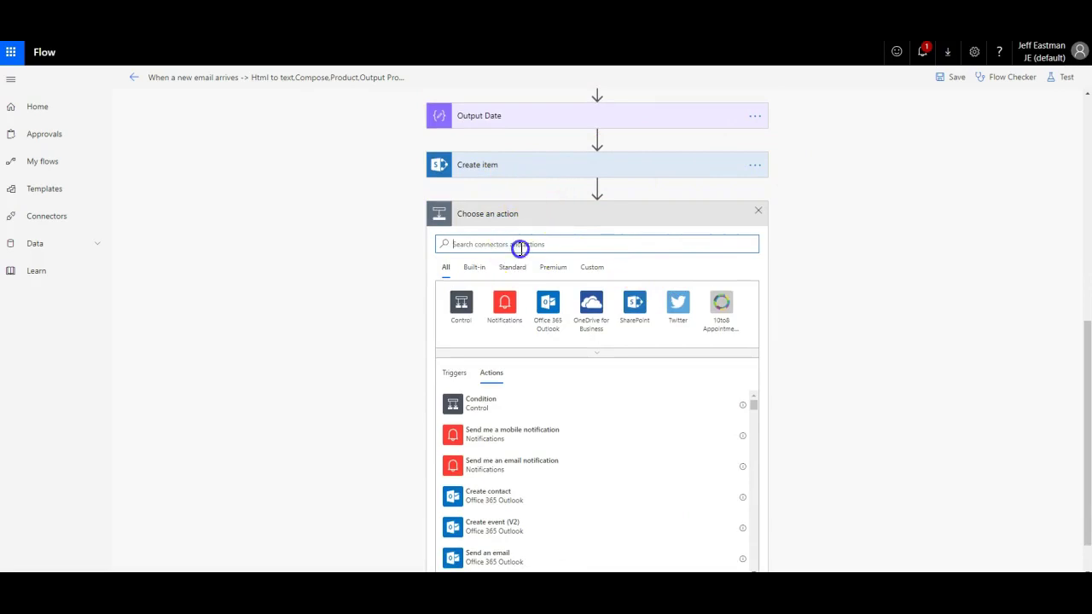
text(attach)
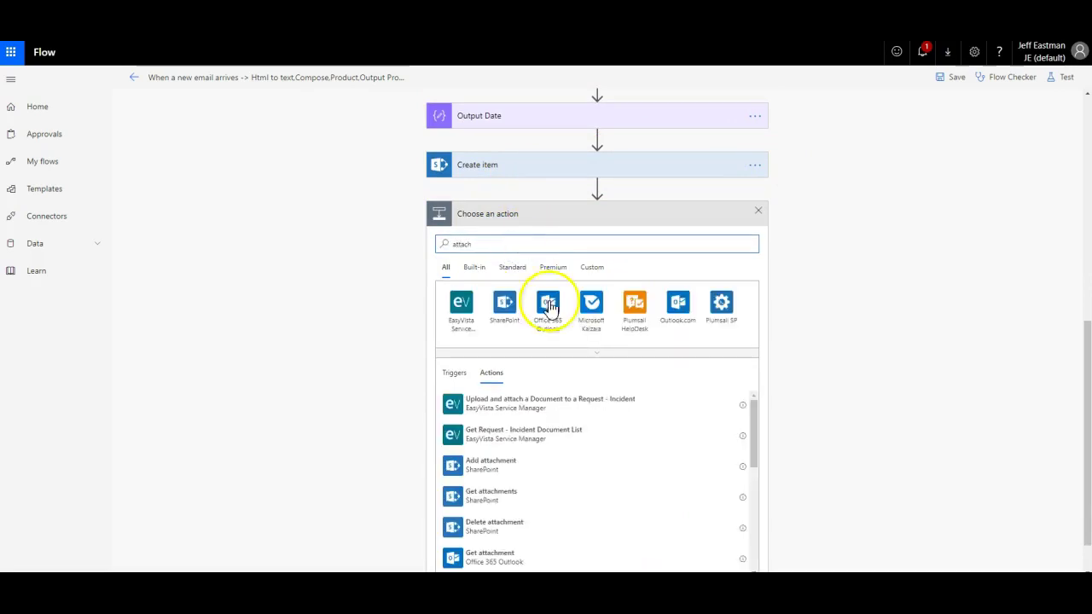
click(481, 464)
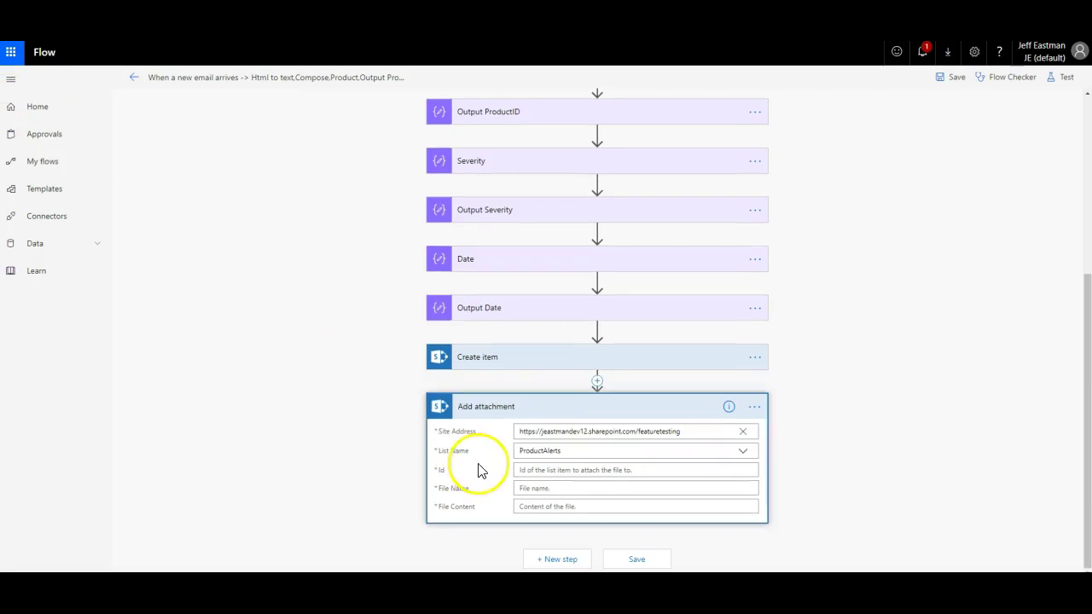
click(551, 469)
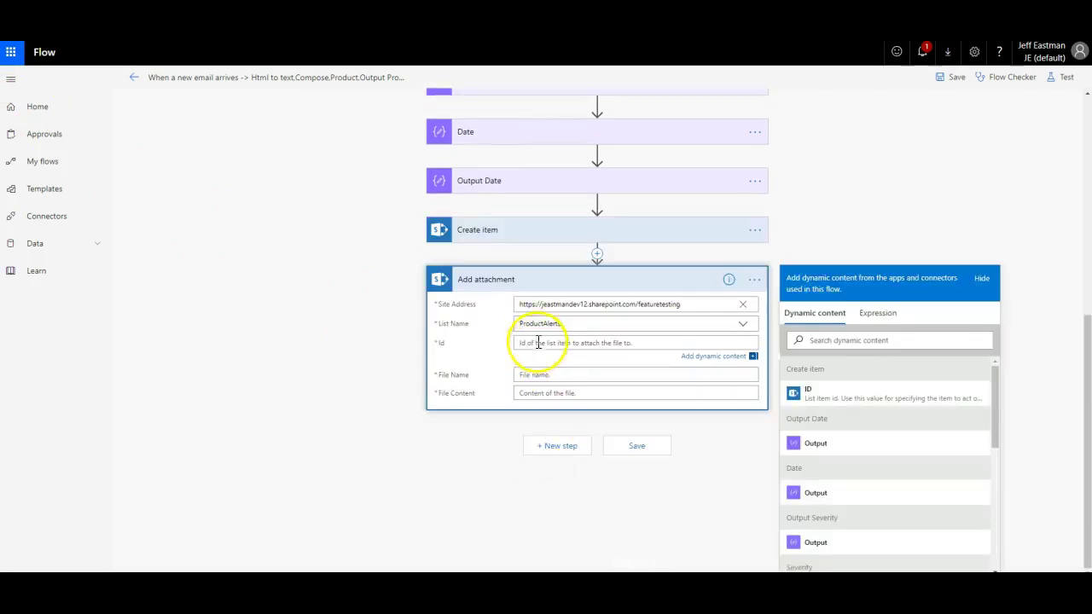
click(853, 392)
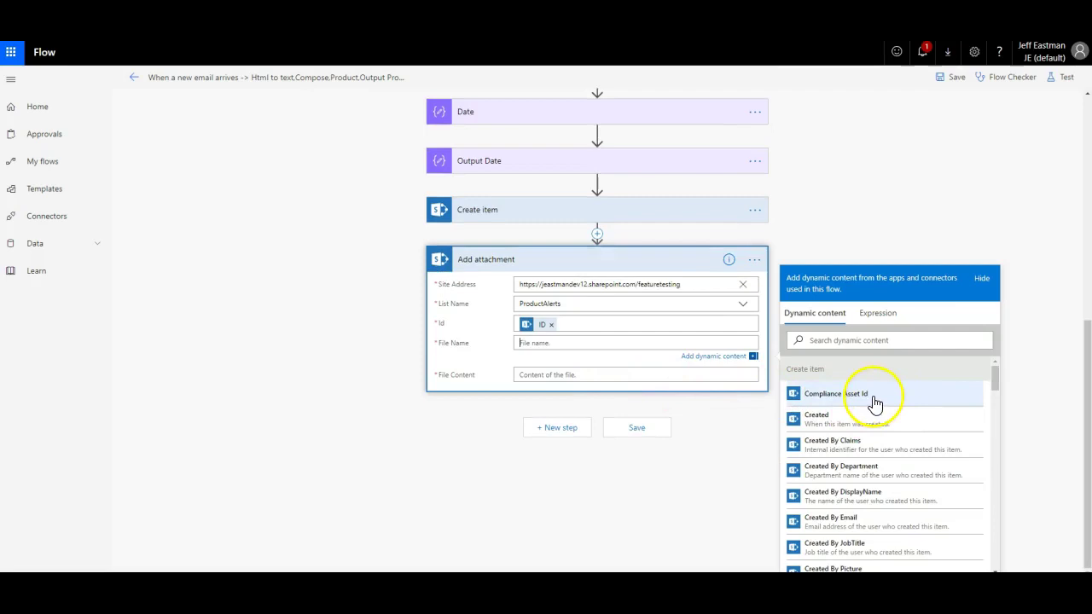
Set the attachment's File Name to Attachments Name and File Content to Attachments Content from the email trigger, and save the flow.
scroll(874, 404, down, 10)
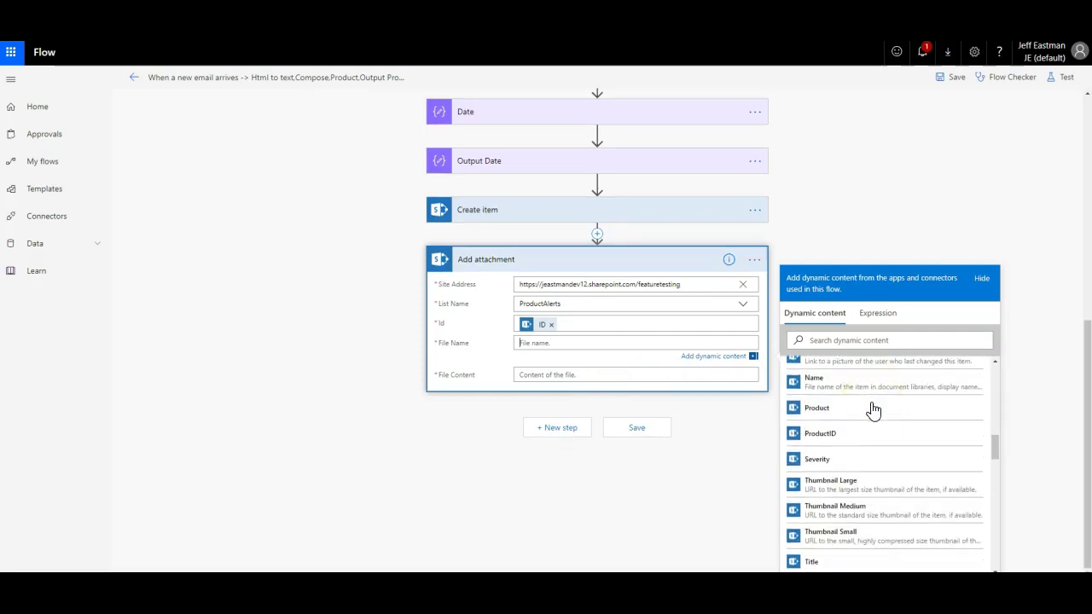
scroll(874, 411, down, 8)
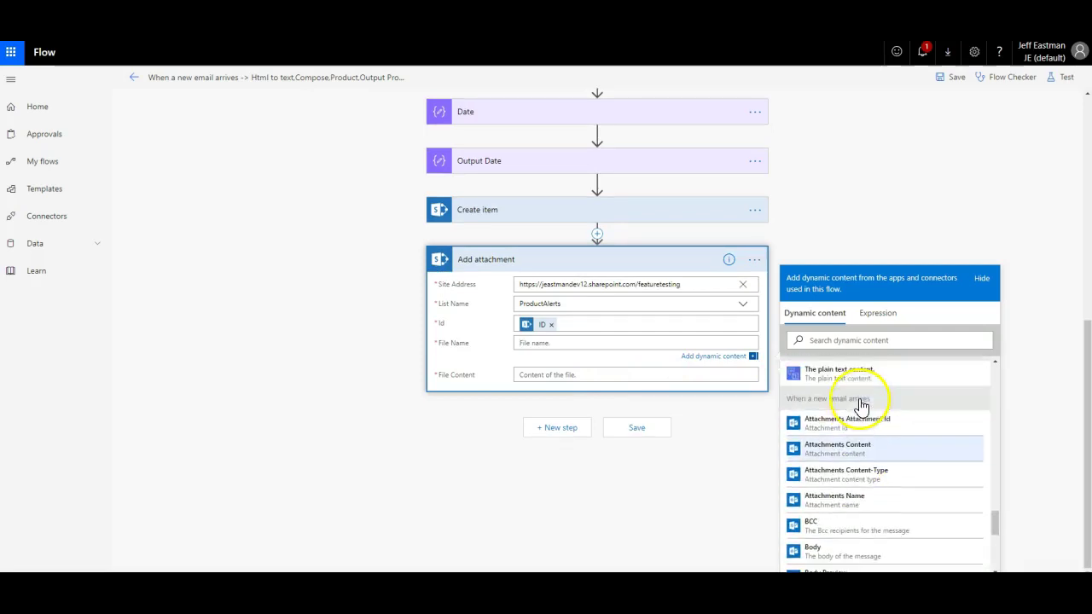
scroll(852, 418, down, 2)
scroll(848, 420, down, 4)
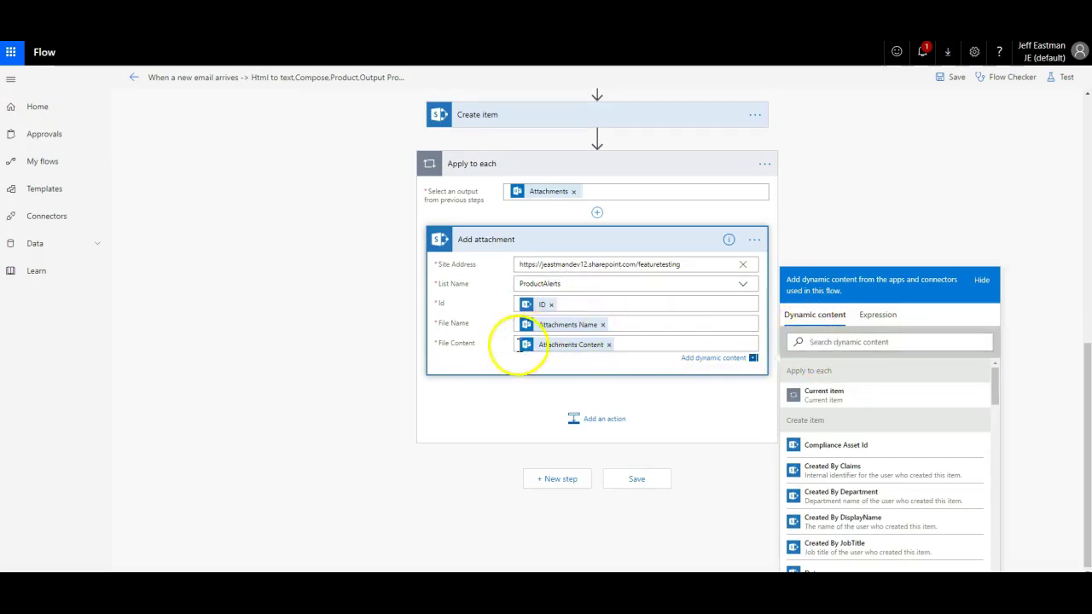
click(639, 480)
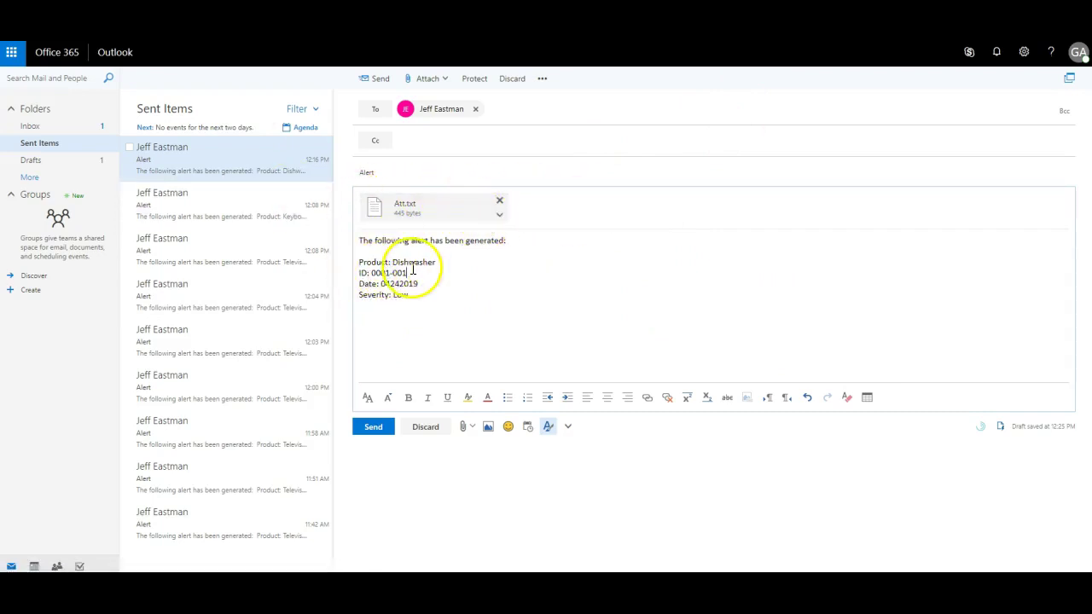
In Outlook, send the Alert email for Dishwasher with ID 0001-001, Date 04242019, Severity Low and Att.txt attached.
click(368, 428)
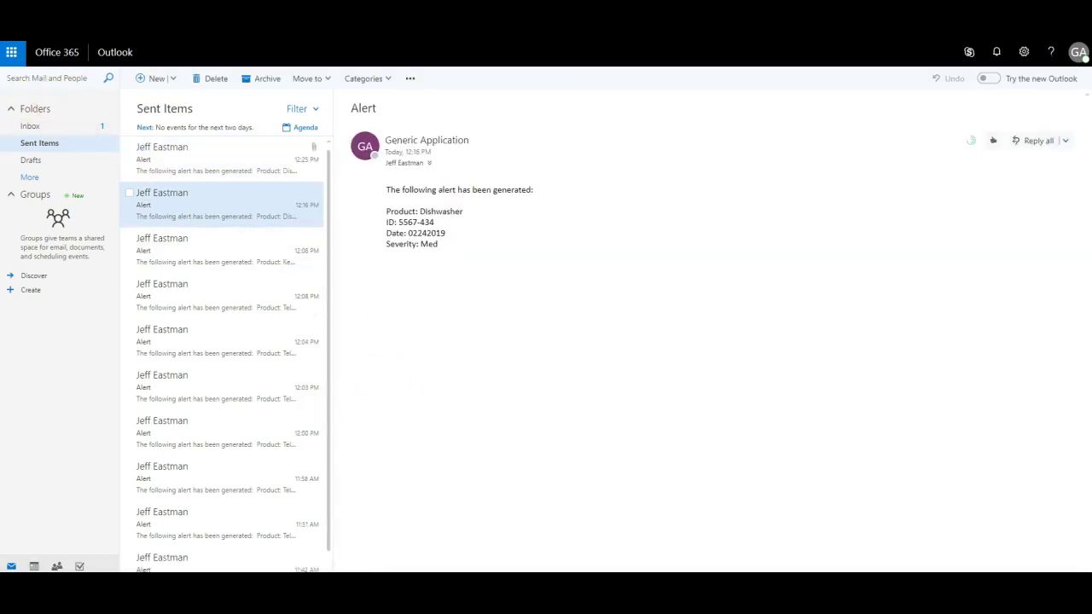
click(783, 212)
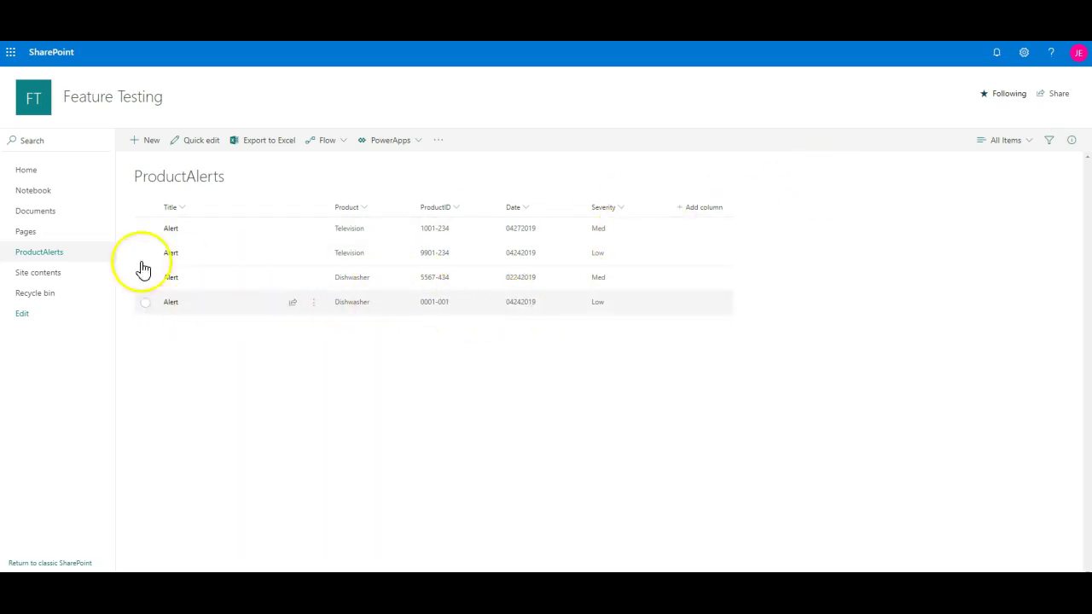
In SharePoint, edit the ProductAlerts list's All Items view to display the Attachments column, and save the view.
click(1005, 140)
click(1000, 205)
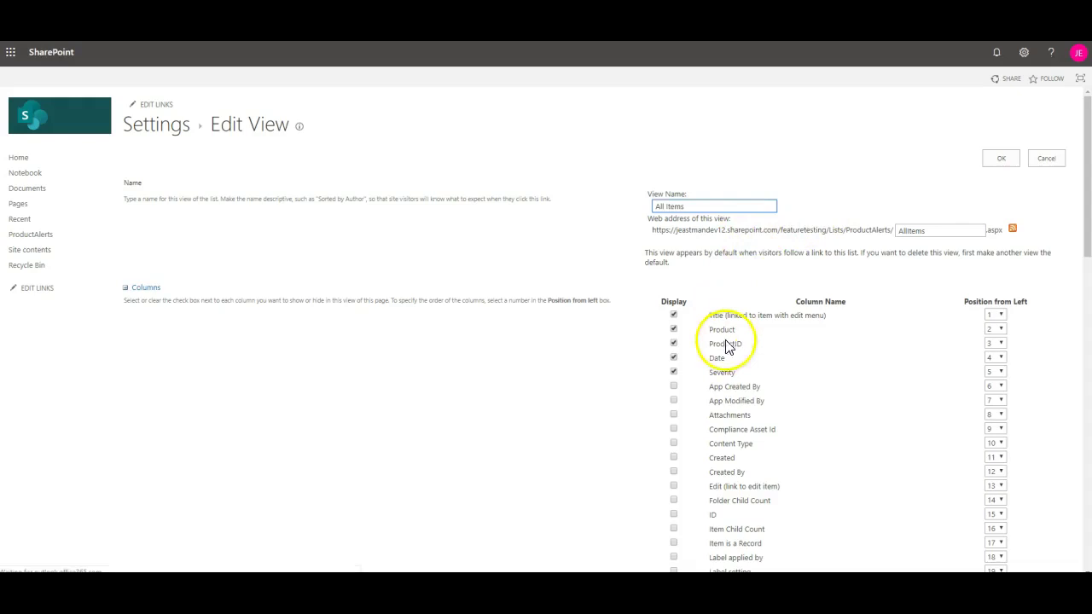
scroll(725, 375, down, 1)
click(673, 300)
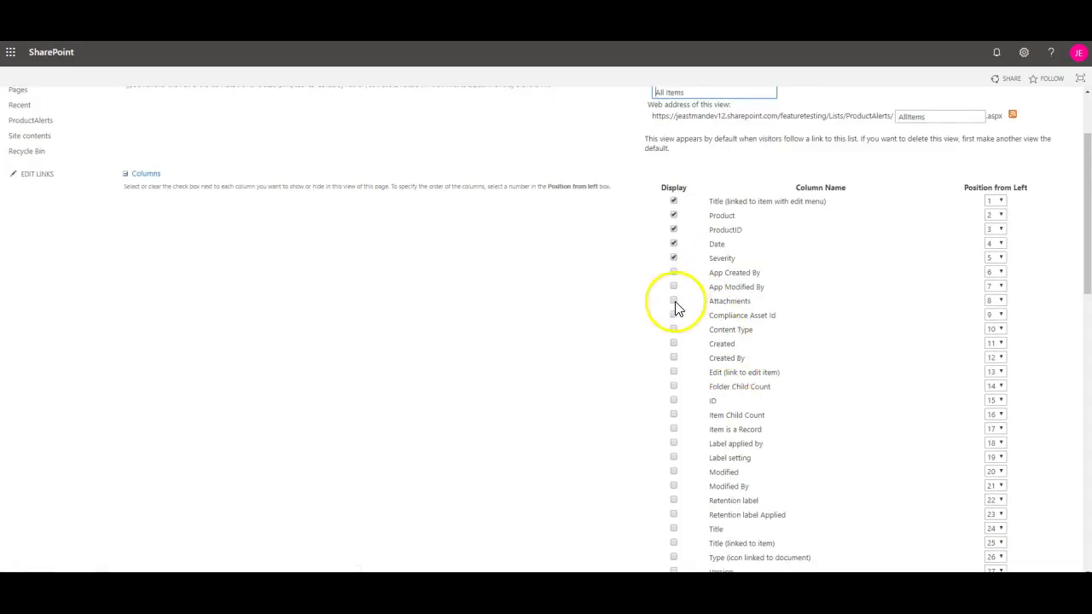
scroll(864, 295, up, 1)
click(1000, 161)
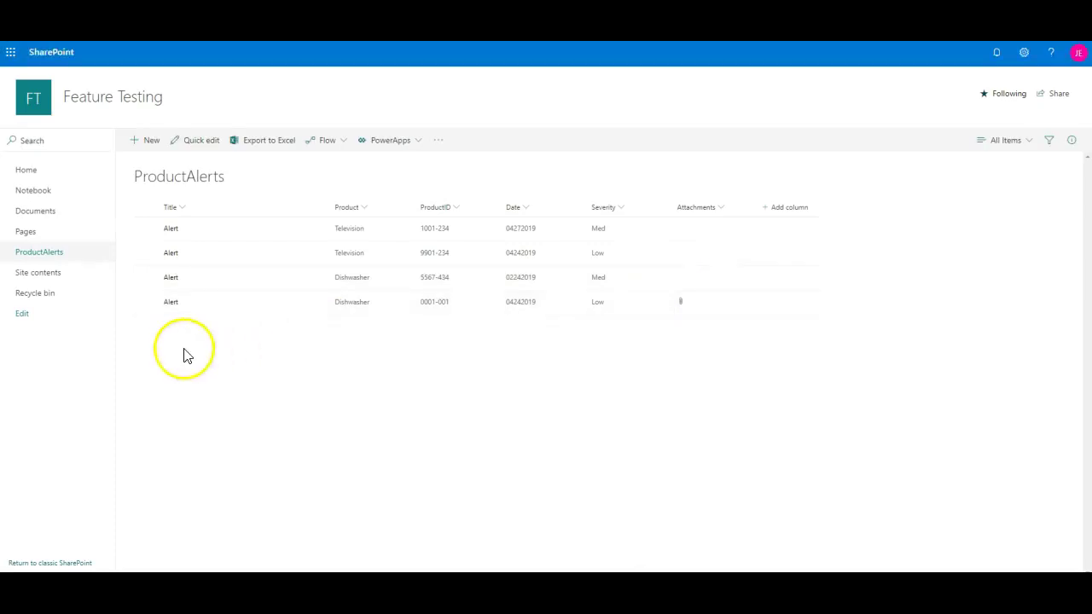
Open the list item with ProductID 0001-001, view its attached Att.txt file, and close the item details.
click(169, 302)
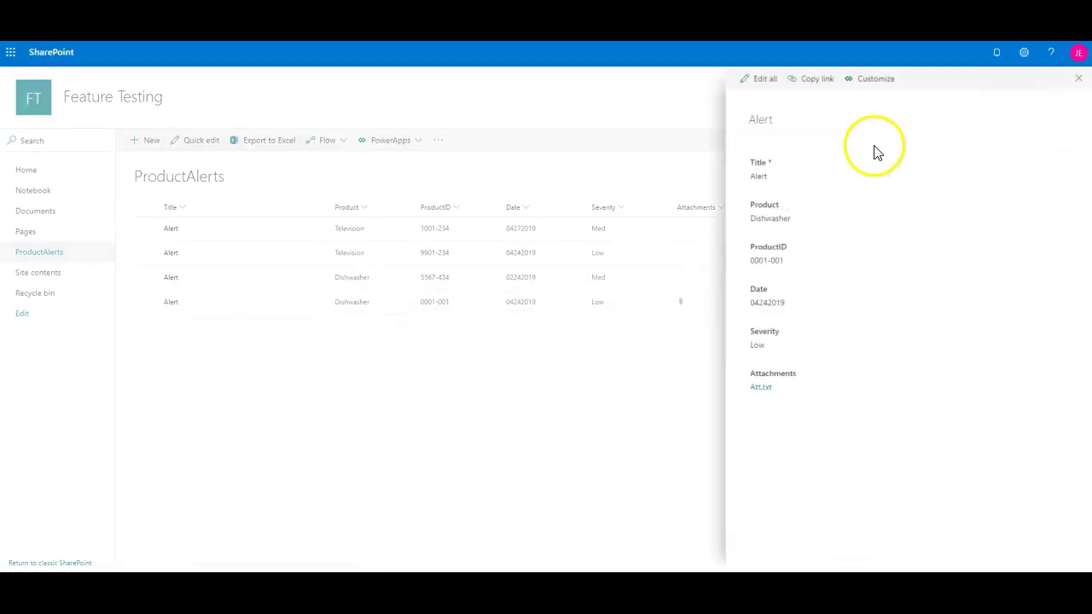
click(762, 389)
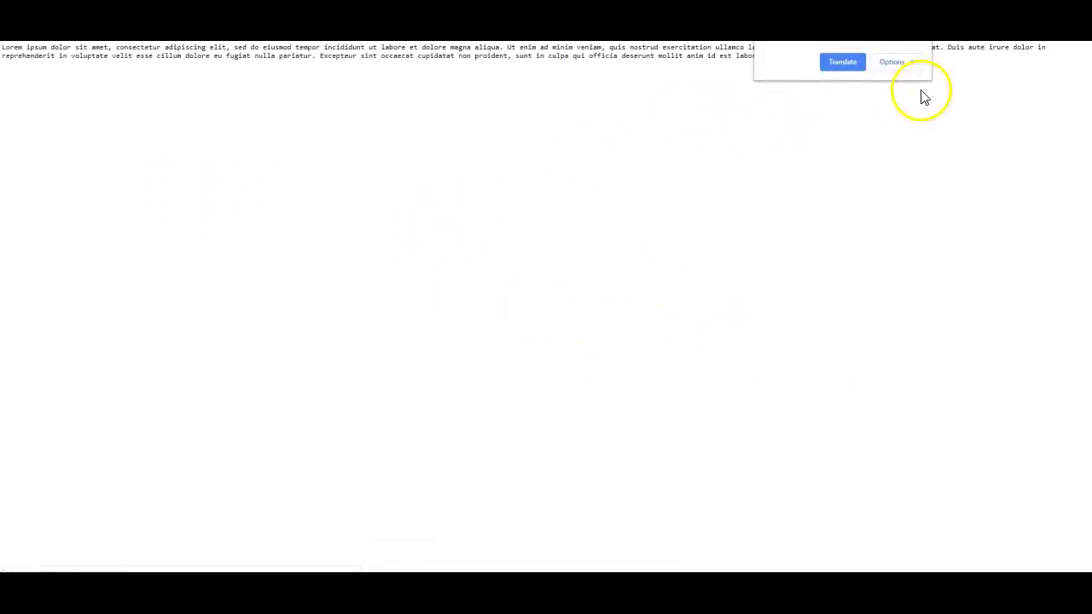
click(506, 122)
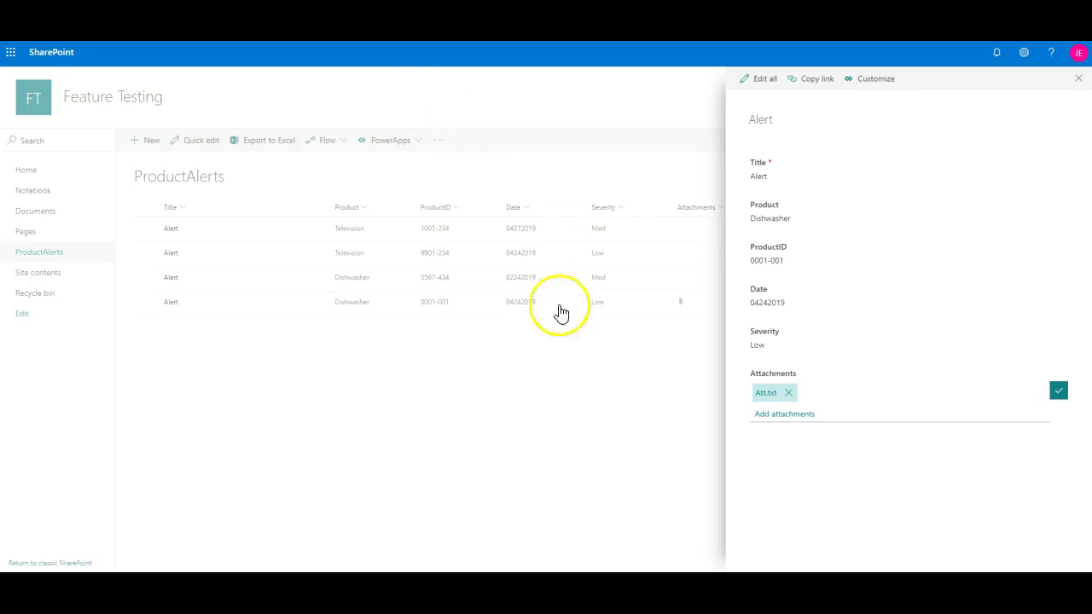
click(576, 367)
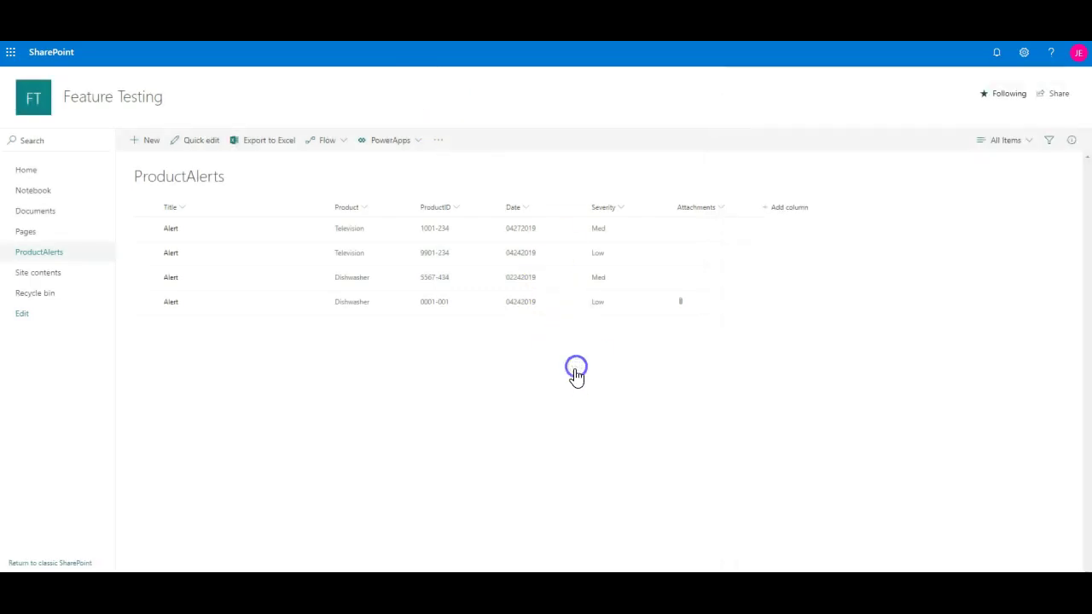
Start a new Choice column in the ProductAlerts list and name it Status.
click(786, 207)
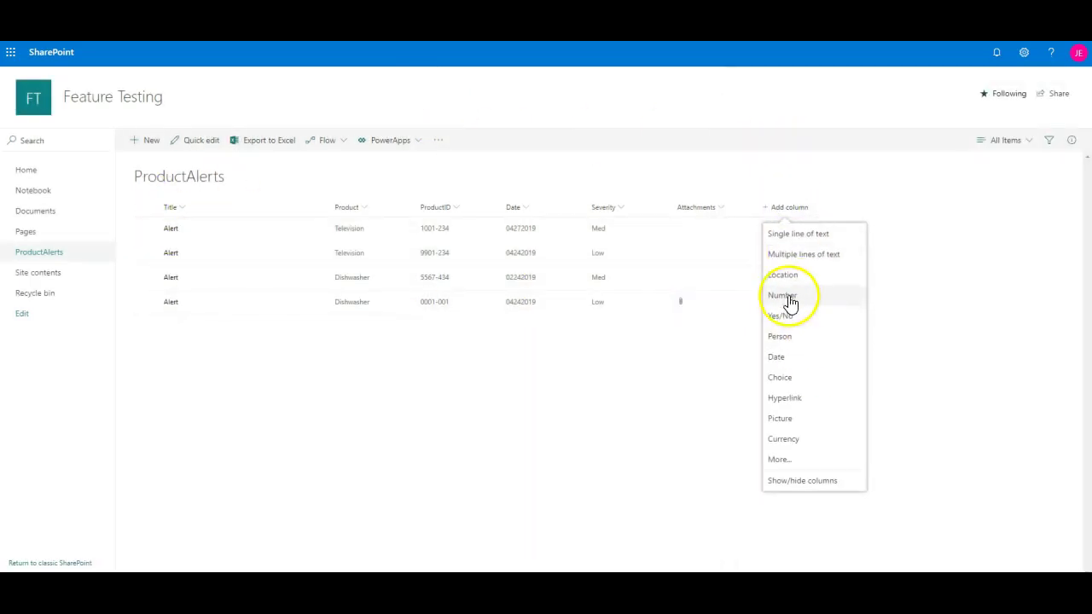
click(790, 381)
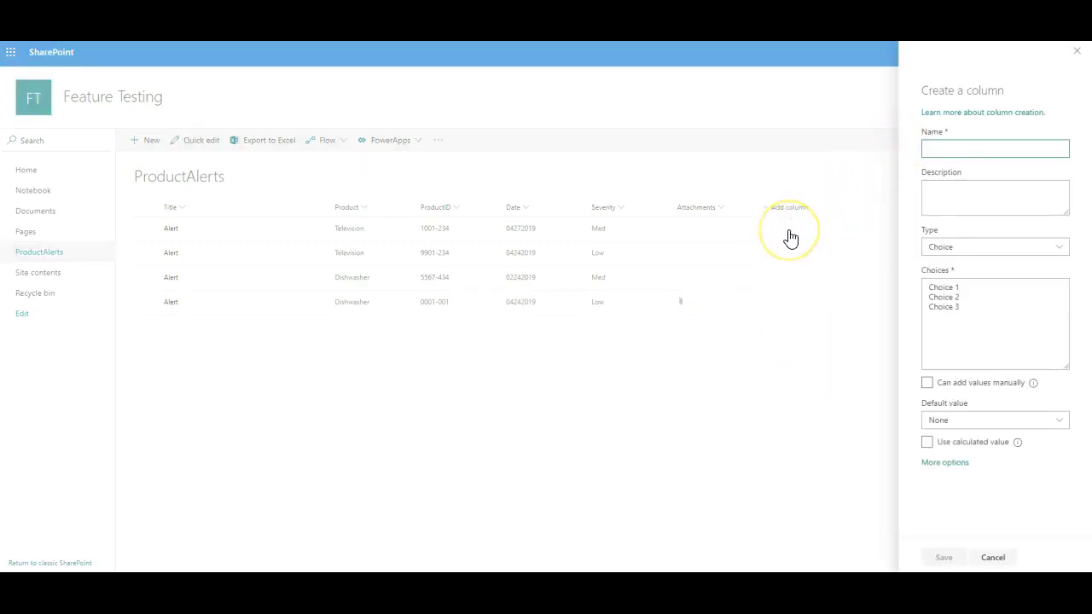
text(Status)
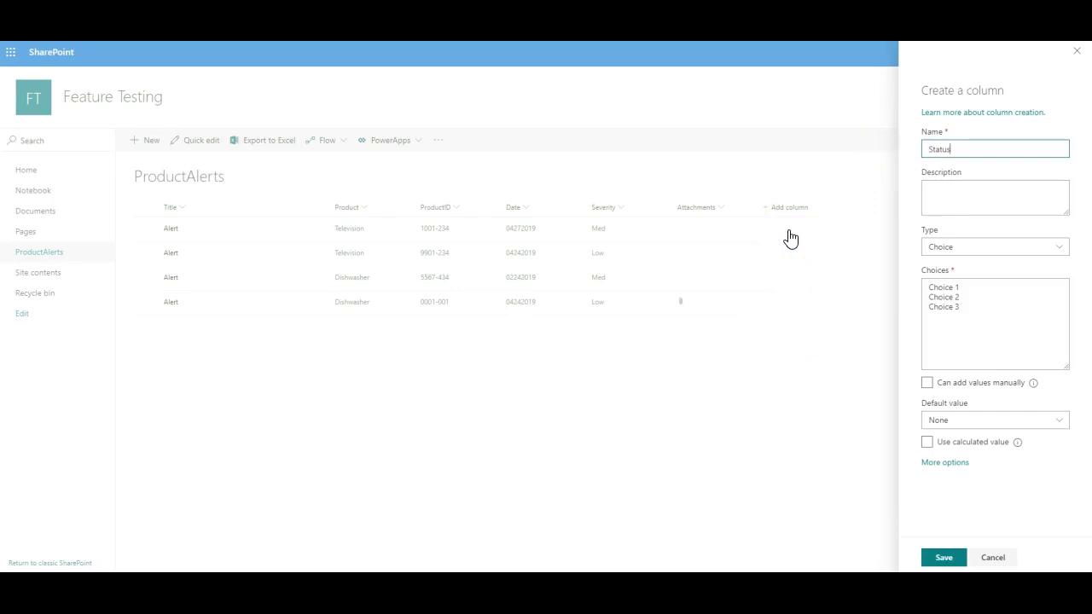
key(Tab)
key(Tab)
key(Tab)
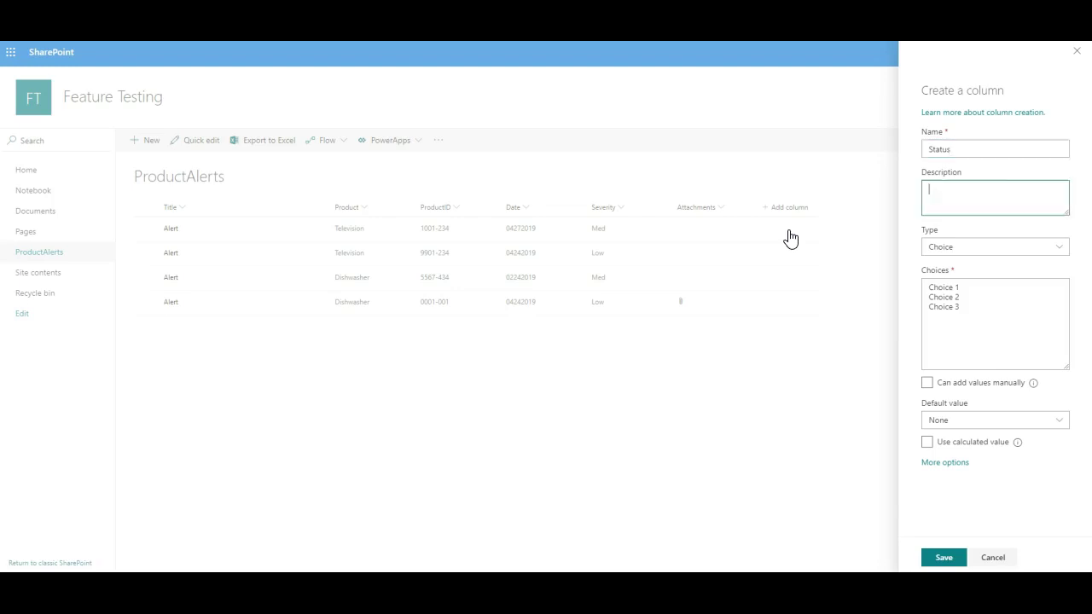
Replace the Status column's default choices with Open, In Progress and Closed.
click(1012, 312)
drag(981, 314, 833, 251)
text(IO)
key(BackSpace)
key(BackSpace)
text(Open)
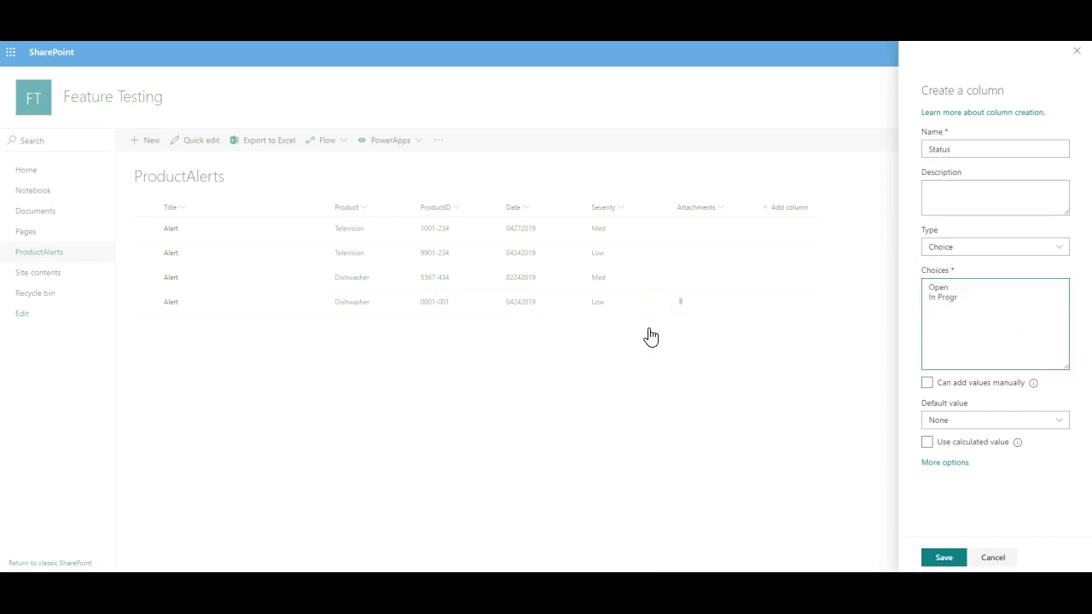
text(ss)
key(Tab)
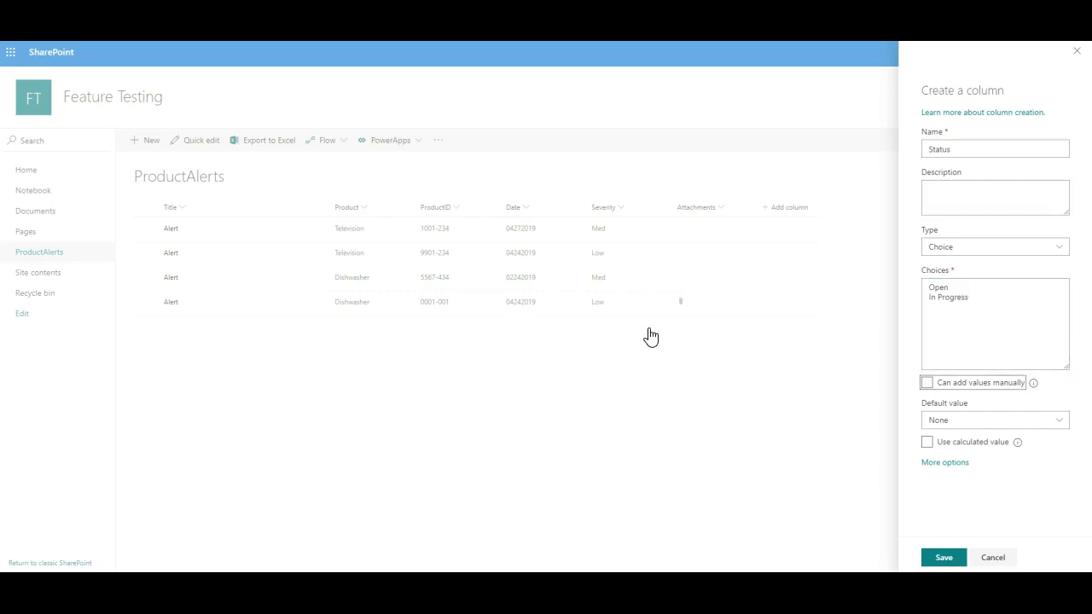
click(992, 314)
key(Return)
text(Closed)
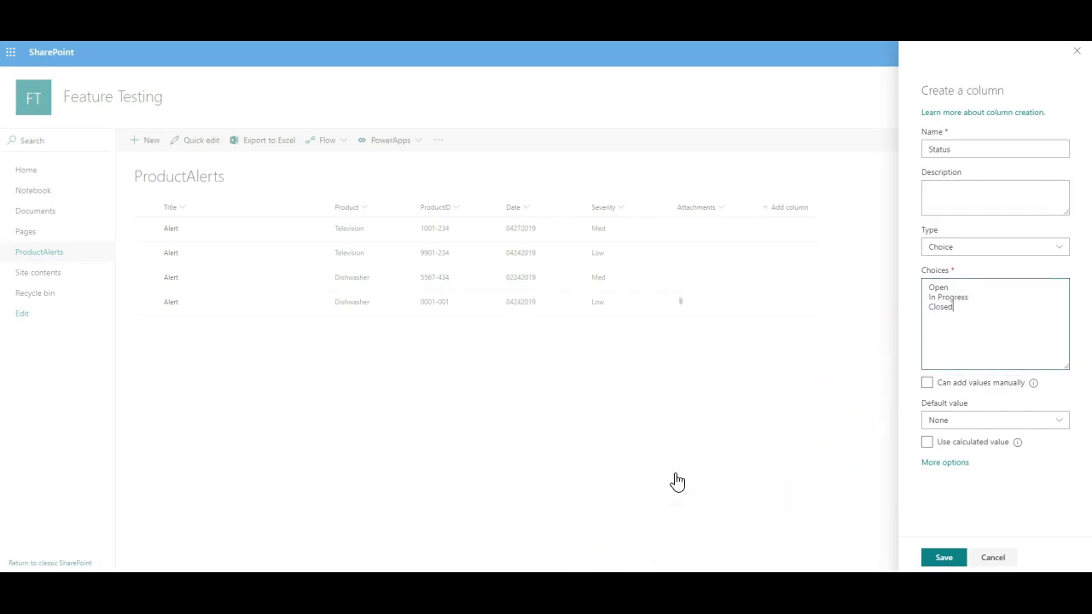
Set the Status column's default value to Open and save the column.
click(1015, 419)
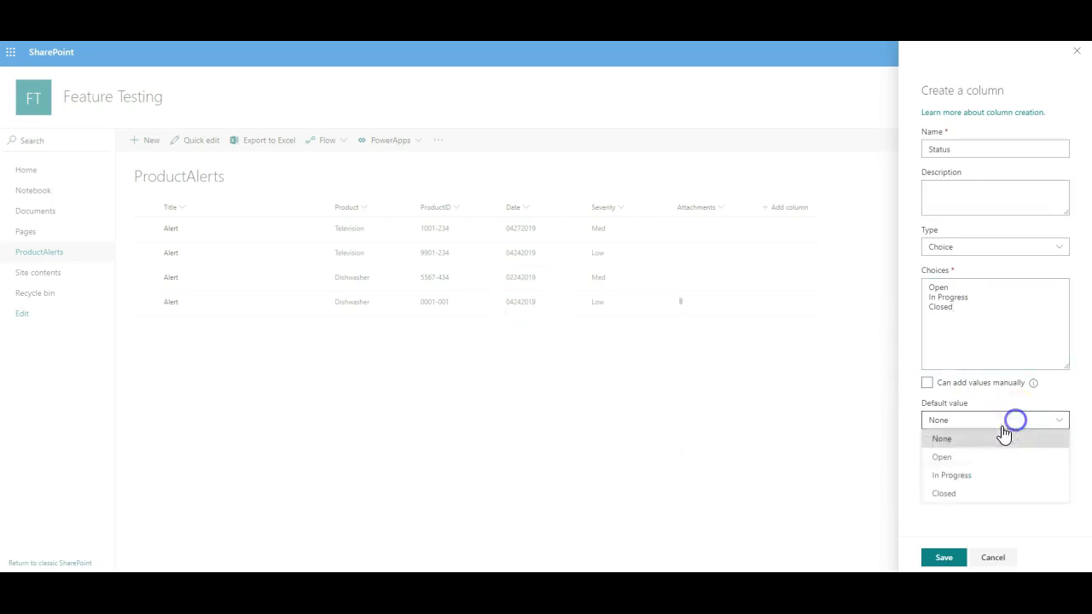
click(973, 459)
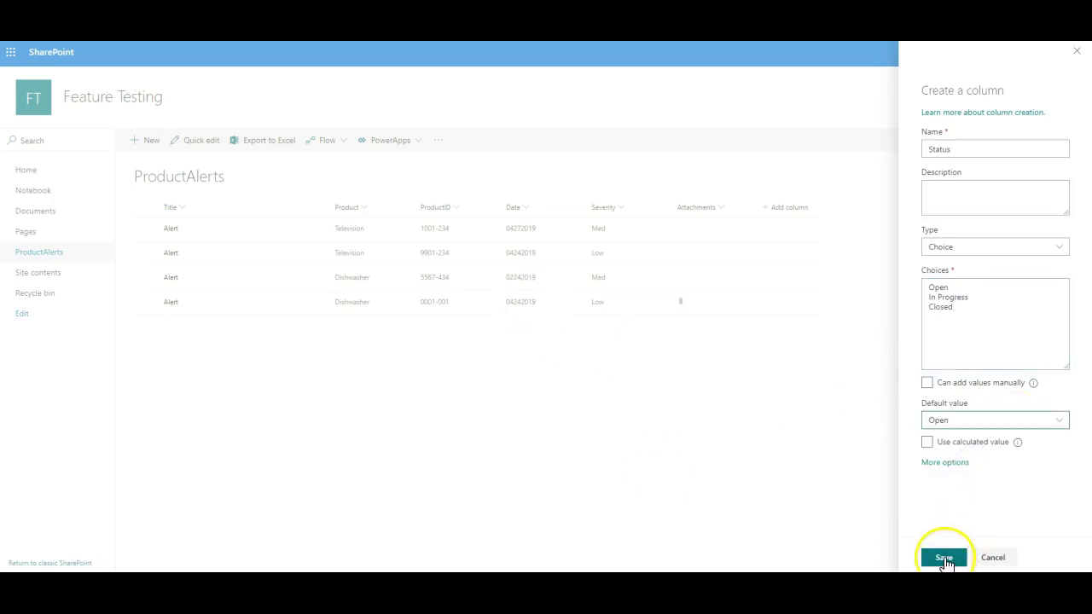
click(944, 558)
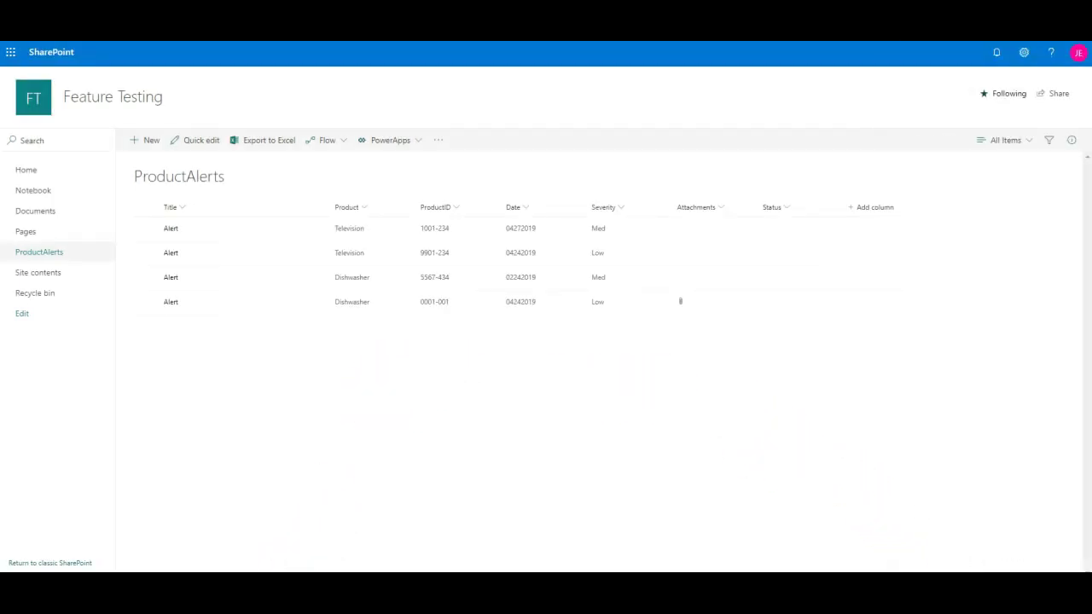
Check the newest ProductAlerts item, with ProductID 1111-434, including its attachment and Status value.
mouse_move(257, 600)
click(622, 544)
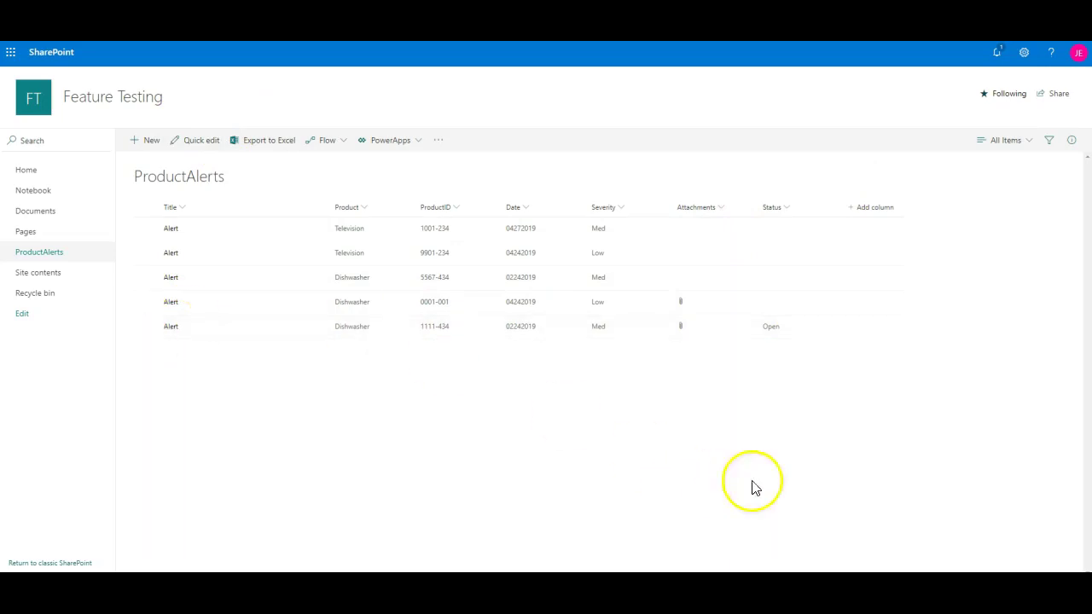
click(783, 329)
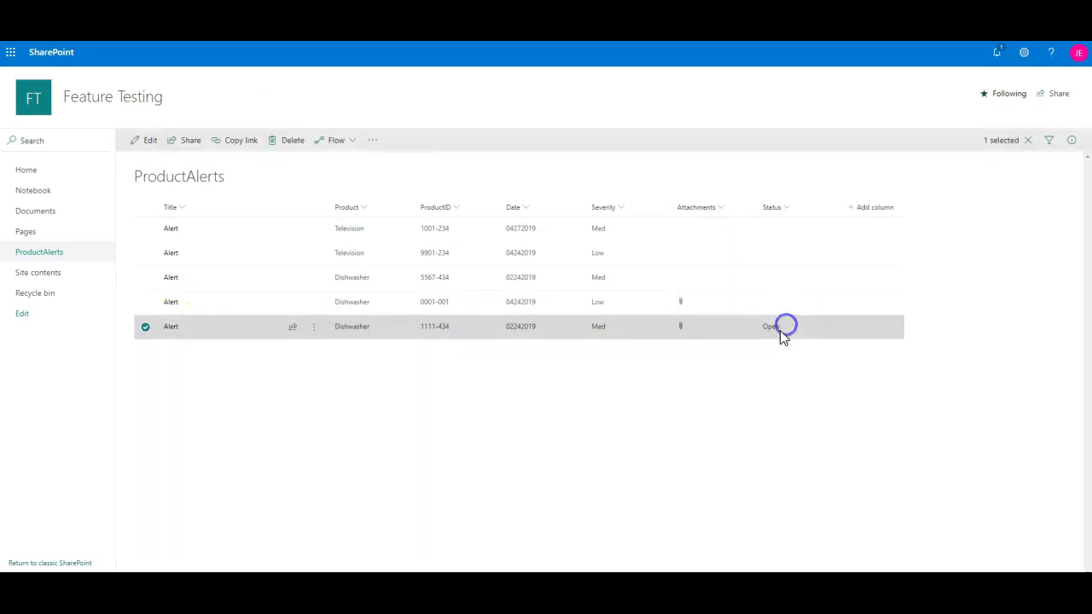
click(168, 329)
click(559, 452)
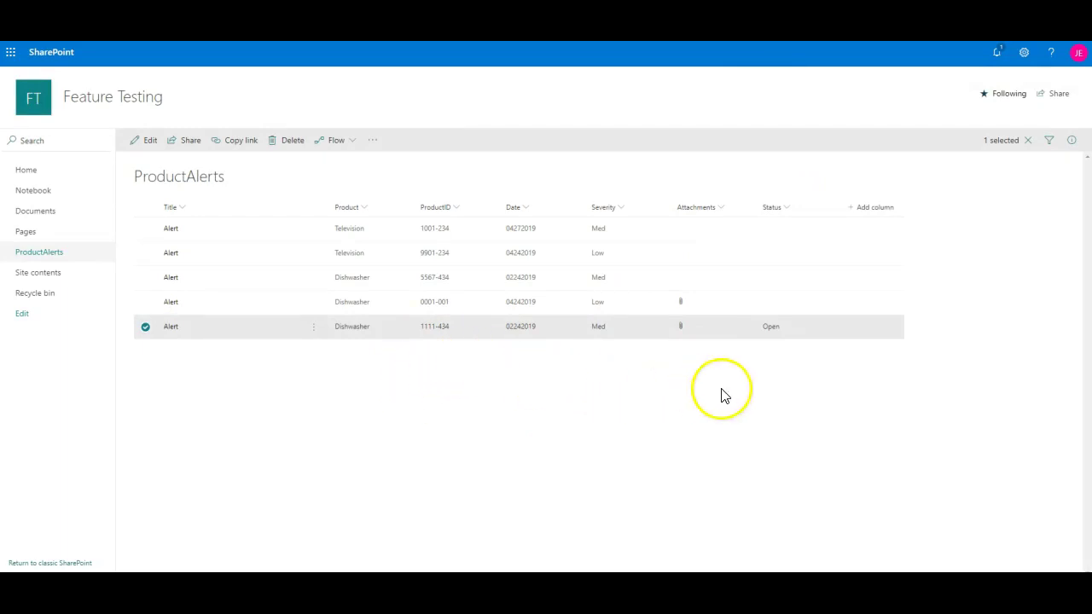
click(756, 353)
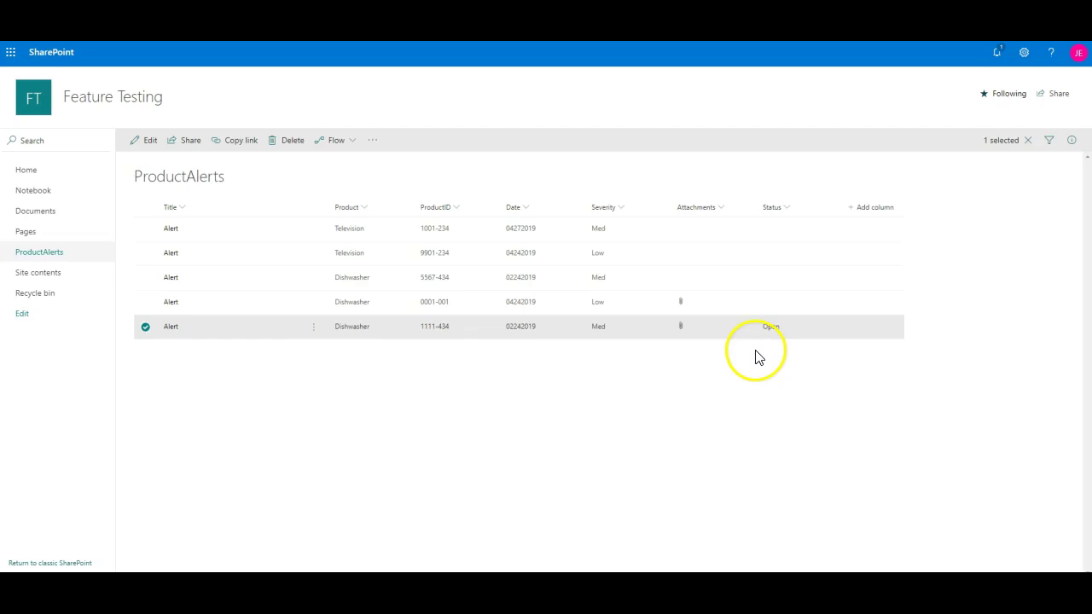